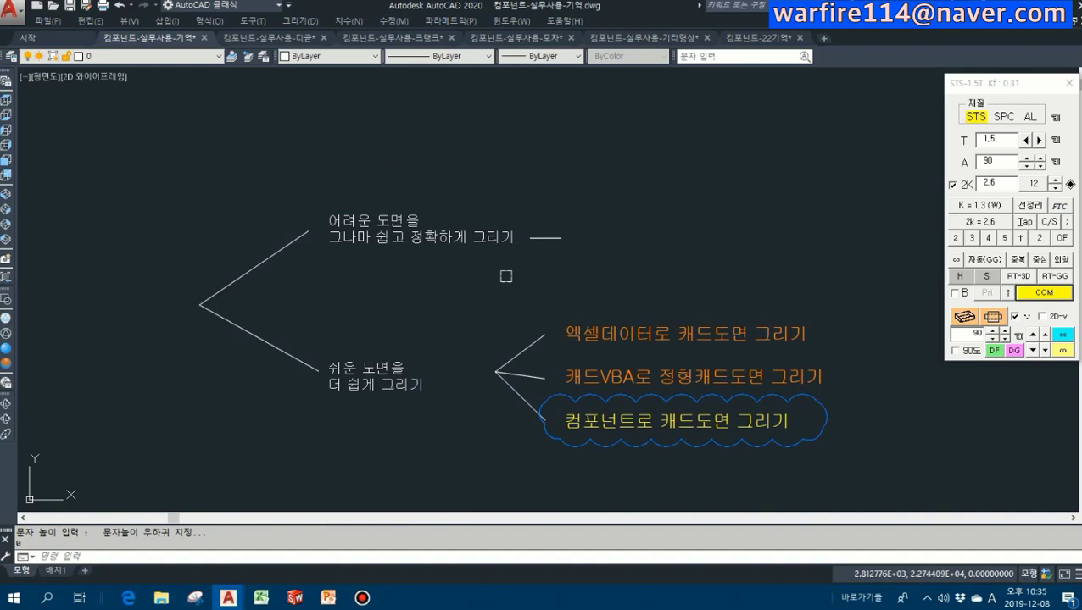
# - Examine the topic tree's branches on drawing difficult drawings accurately and drawing easy ones faster, including the component branch
pyautogui.scroll(4, 452, 223)
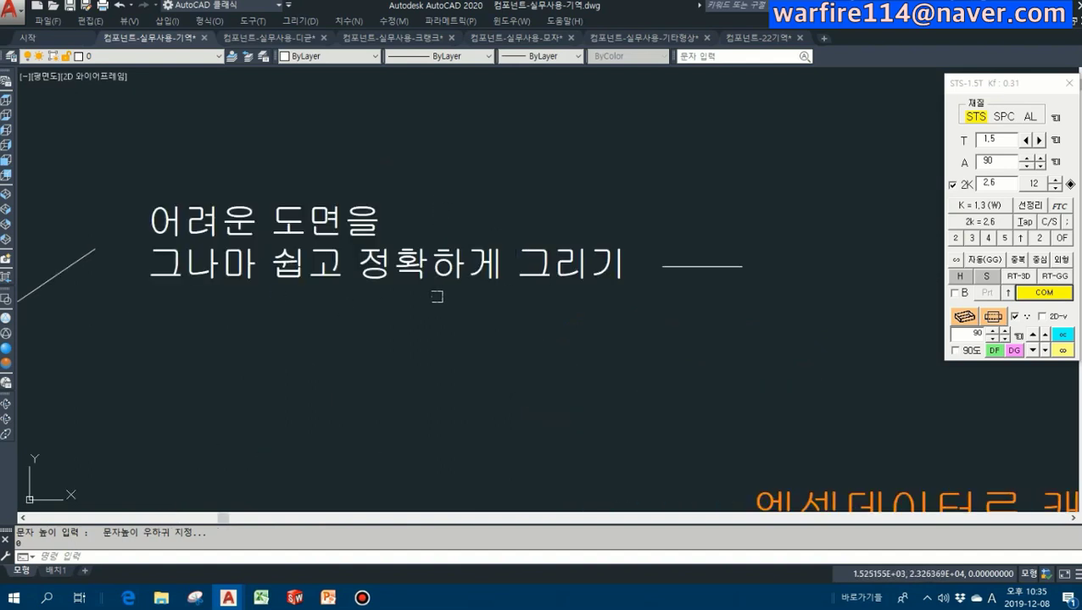
pyautogui.click(410, 264)
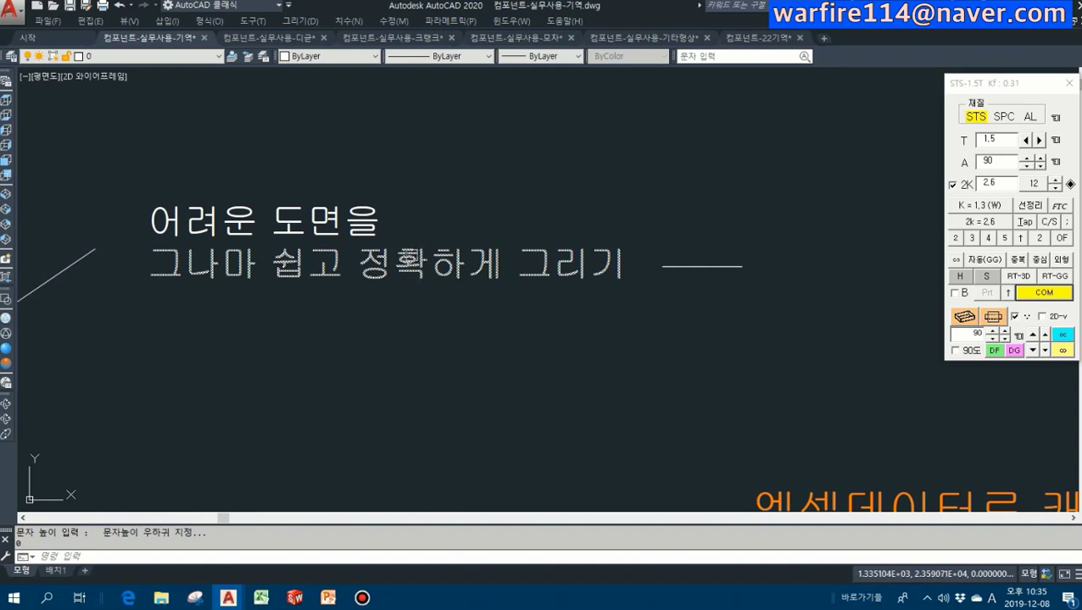
pyautogui.press('Return')
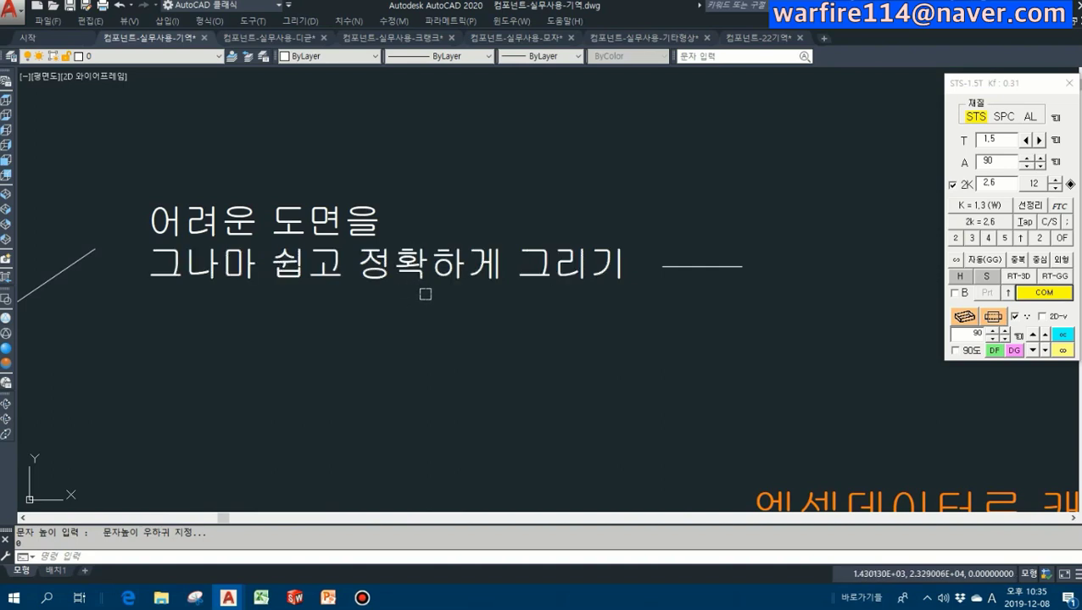
pyautogui.scroll(-4, 442, 298)
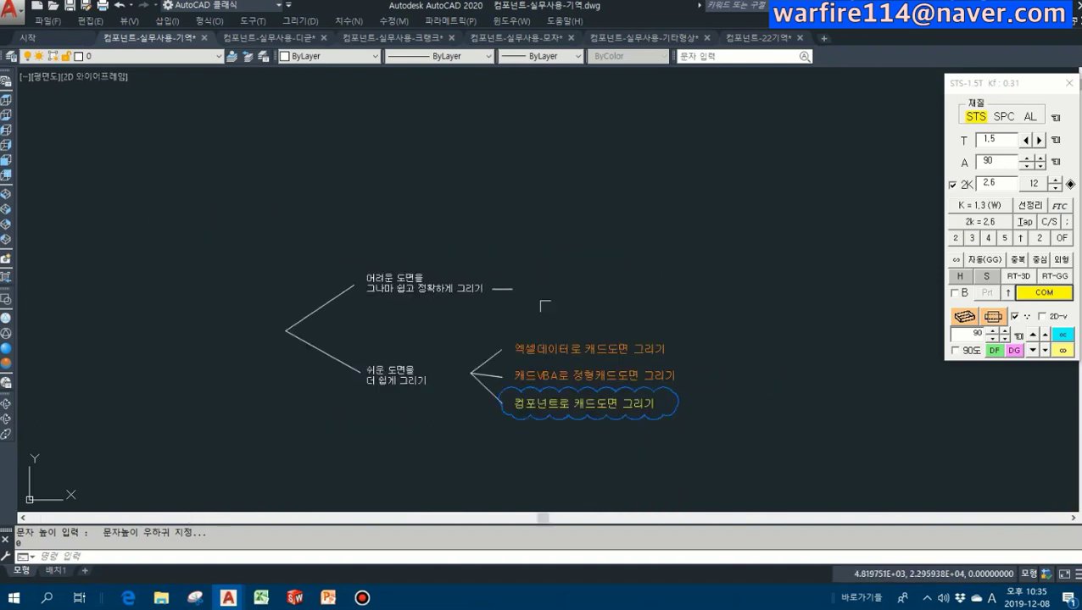
pyautogui.scroll(3, 543, 301)
pyautogui.moveTo(176, 312); pyautogui.dragTo(309, 224, button='middle')
pyautogui.scroll(-2, 345, 217)
pyautogui.scroll(2, 439, 269)
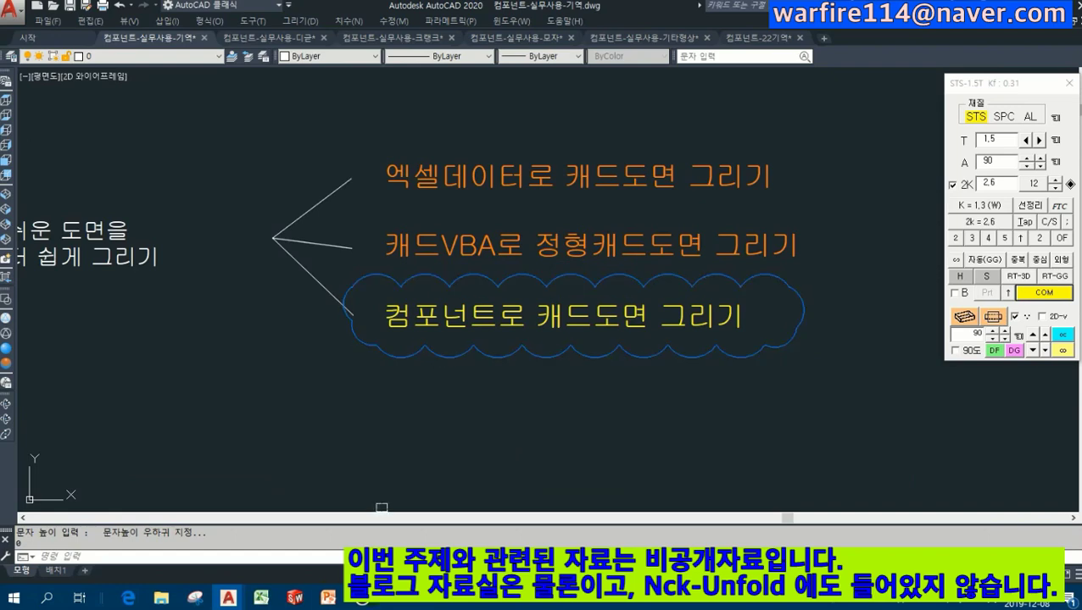
# - Switch to the PowerPoint file 컴포넌트 자료.pptx and read slides 1 to 4 on components and automatic unfolding
pyautogui.moveTo(330, 600)
pyautogui.click(377, 509)
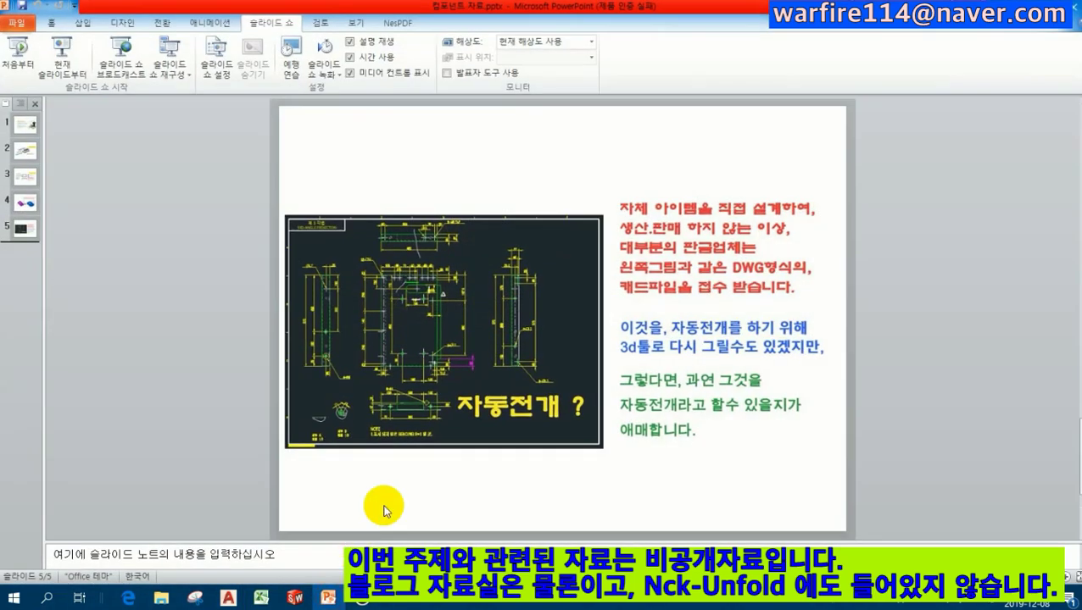
pyautogui.press('Home')
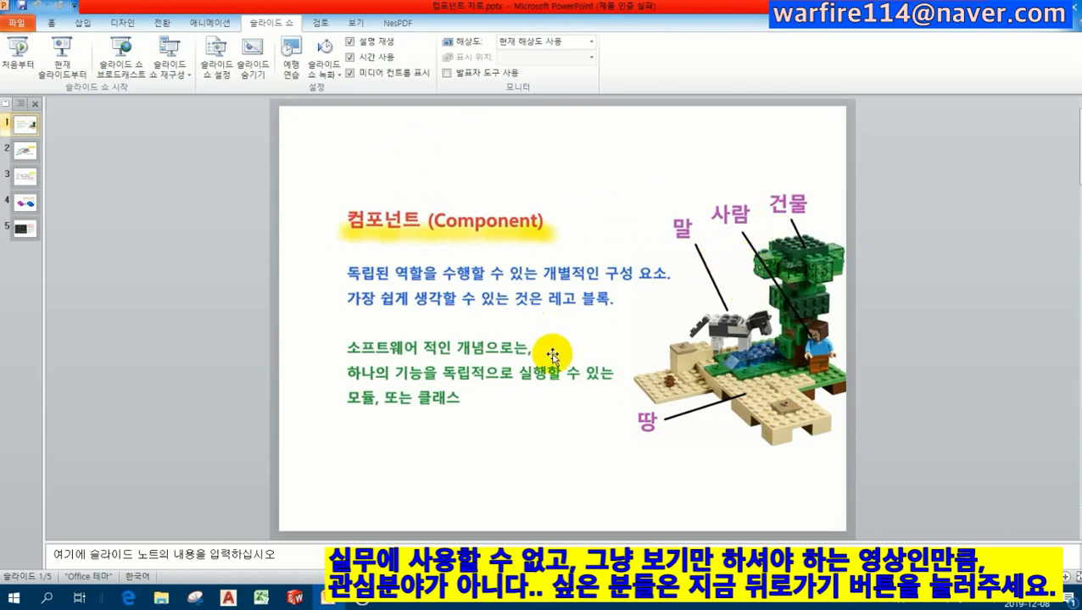
pyautogui.scroll(-1, 475, 348)
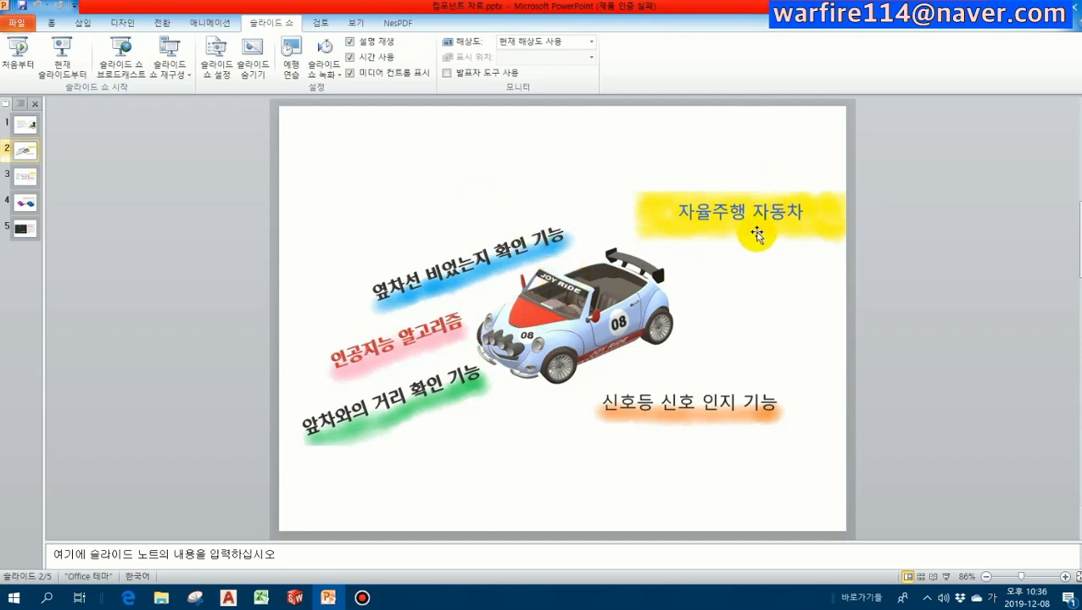
pyautogui.scroll(-1, 756, 235)
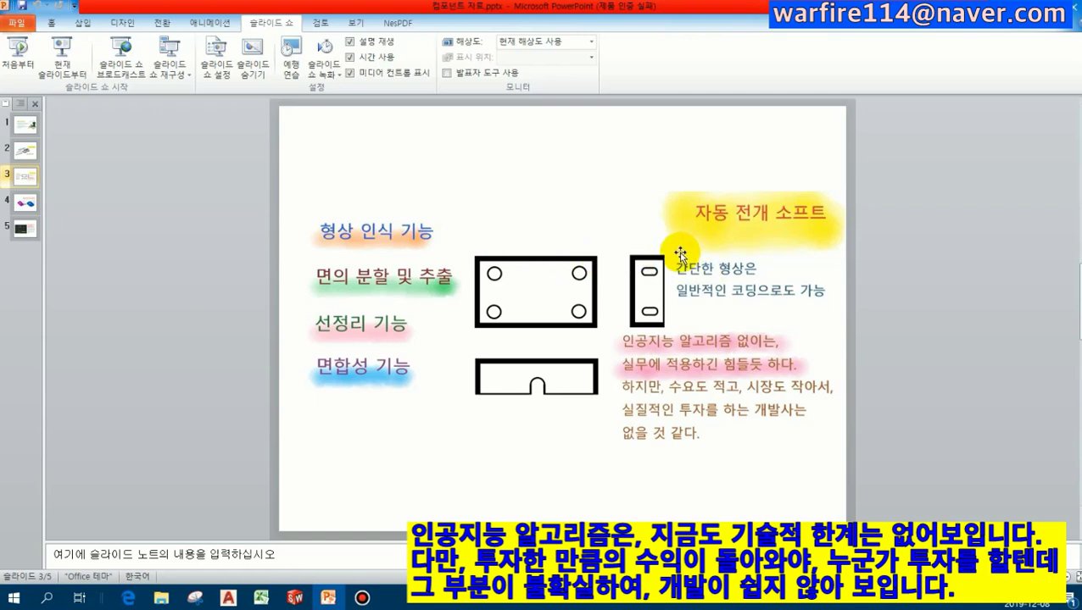
pyautogui.scroll(-1, 647, 240)
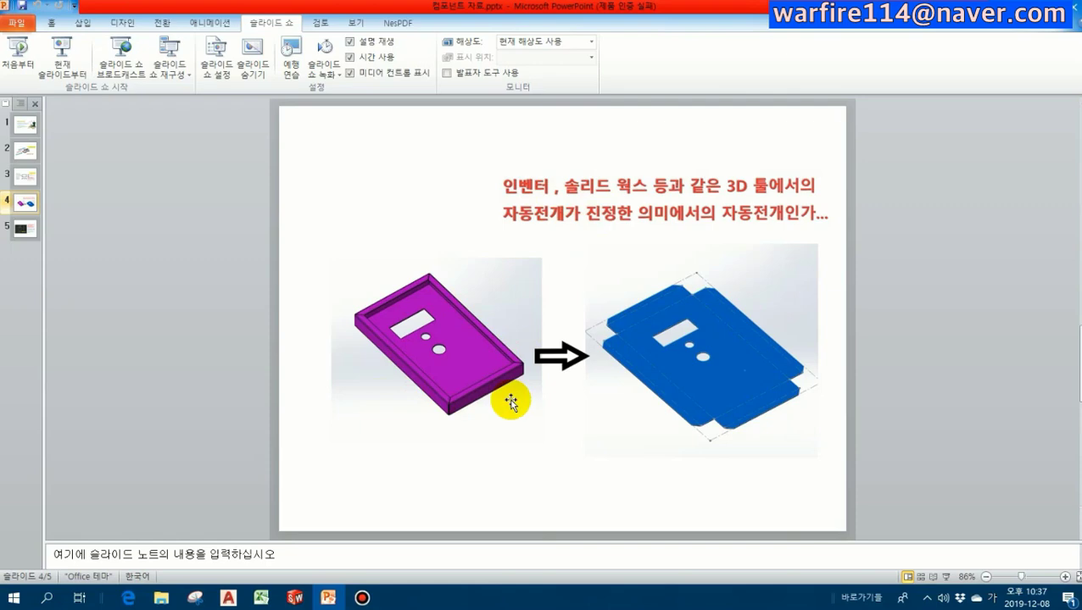
# - Switch to SolidWorks and inspect the sheet-metal tray's flat pattern, then return the part to its folded state
pyautogui.click(309, 597)
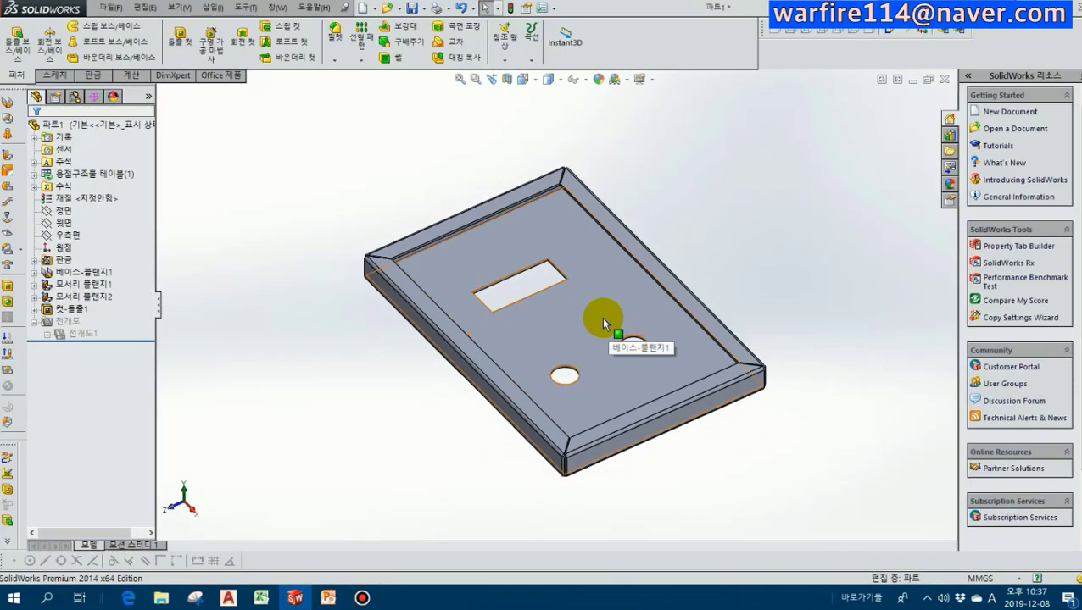
pyautogui.click(67, 336)
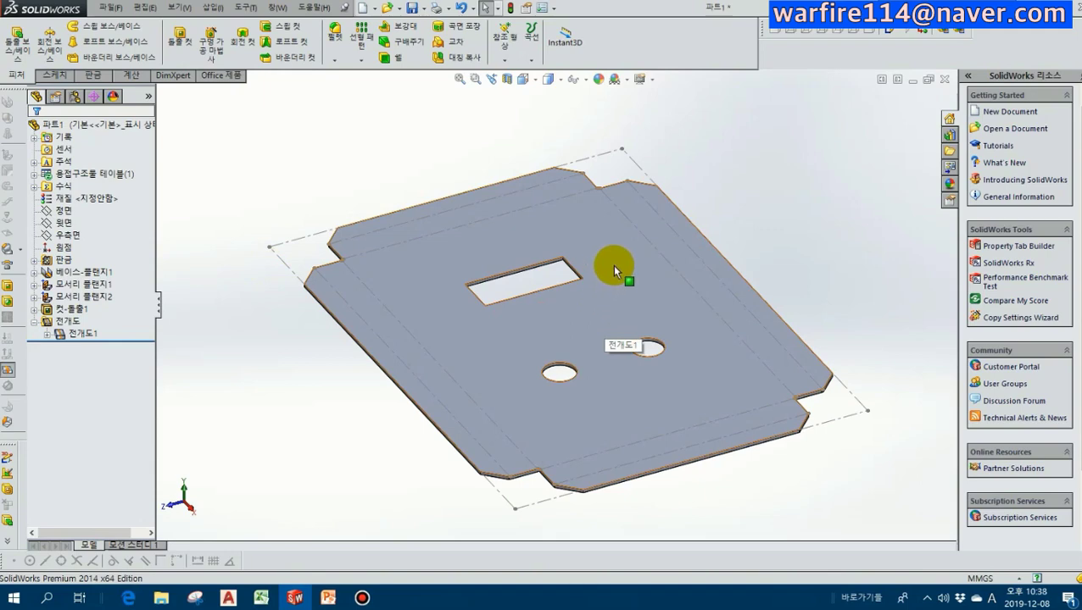
pyautogui.moveTo(607, 263); pyautogui.dragTo(634, 277, button='middle')
pyautogui.click(81, 335)
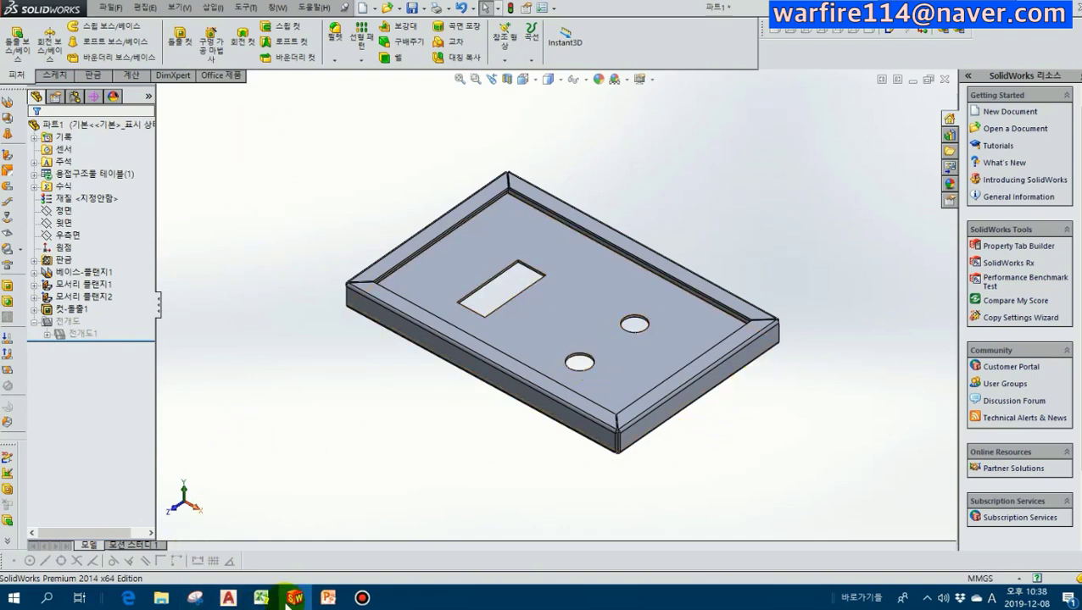
# - Switch back to PowerPoint and review slides 4 and 5 on 3D-tool unfolding and received DWG files
pyautogui.click(328, 597)
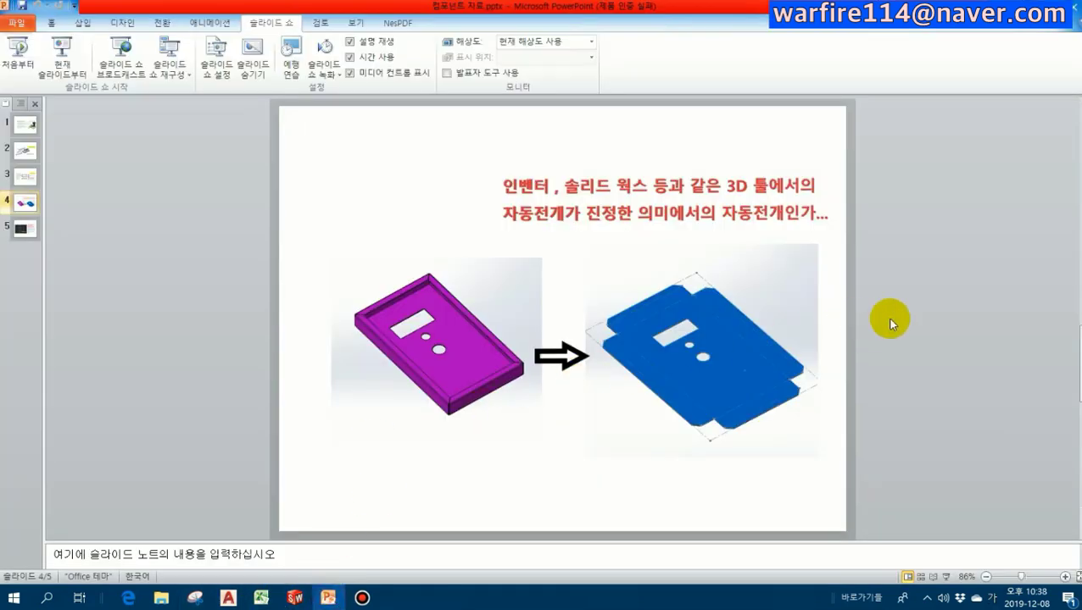
pyautogui.scroll(-1, 634, 295)
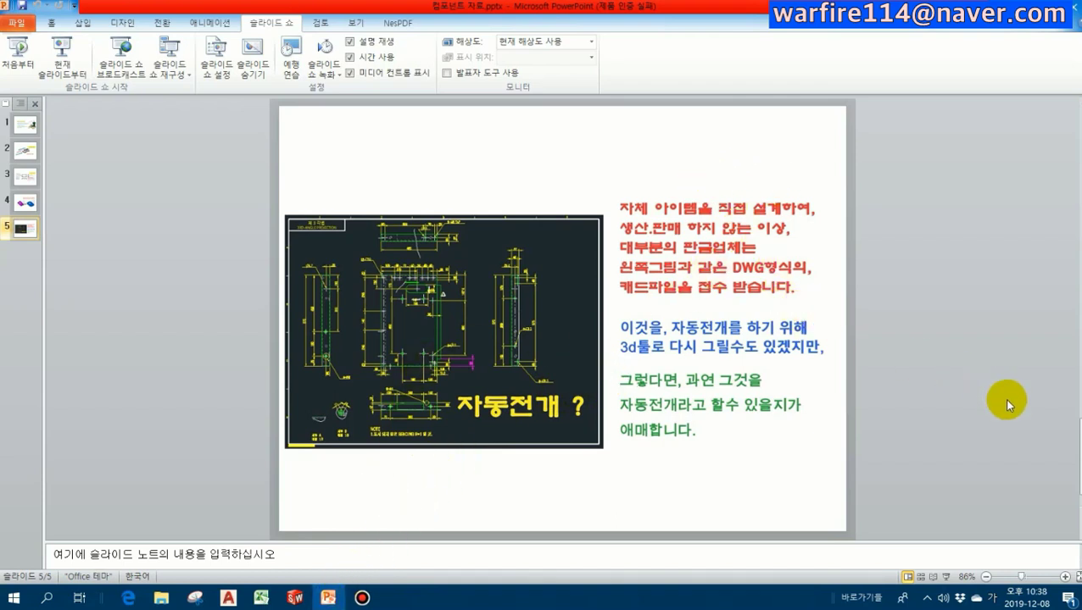
pyautogui.click(1077, 429)
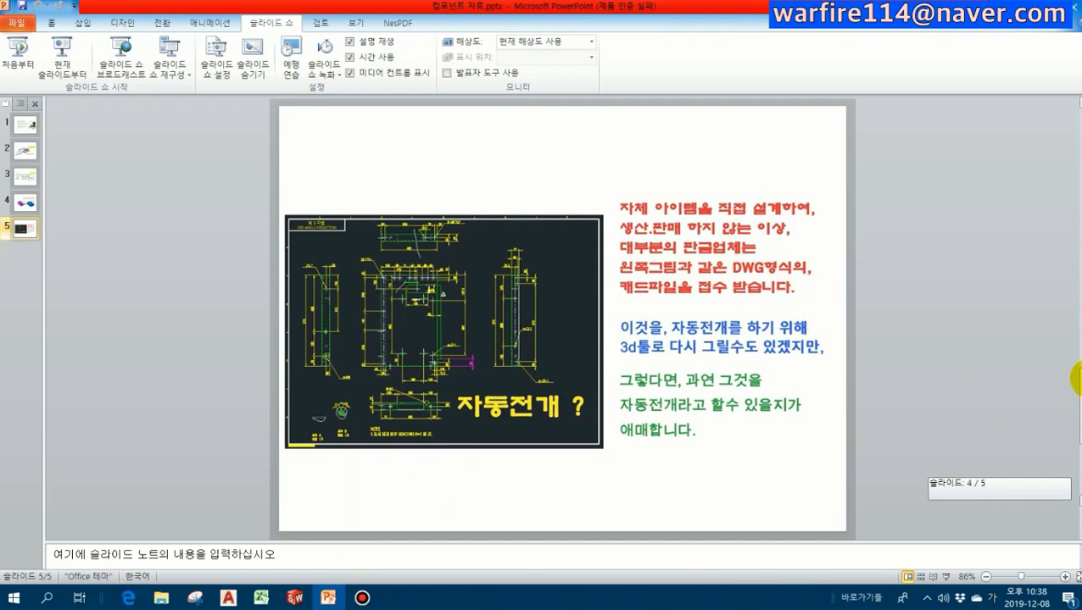
pyautogui.moveTo(1075, 364); pyautogui.dragTo(1075, 366)
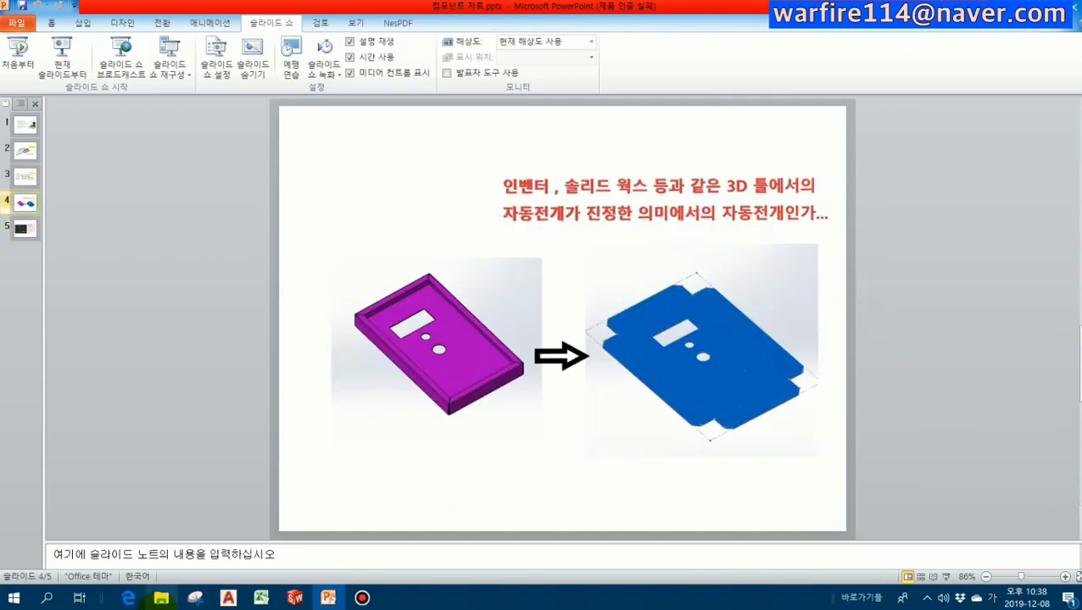
# - Switch to the AutoCAD drawing 컴포넌트-실무사용-기역.dwg and look over its column of L-bracket drawings
pyautogui.moveTo(229, 598)
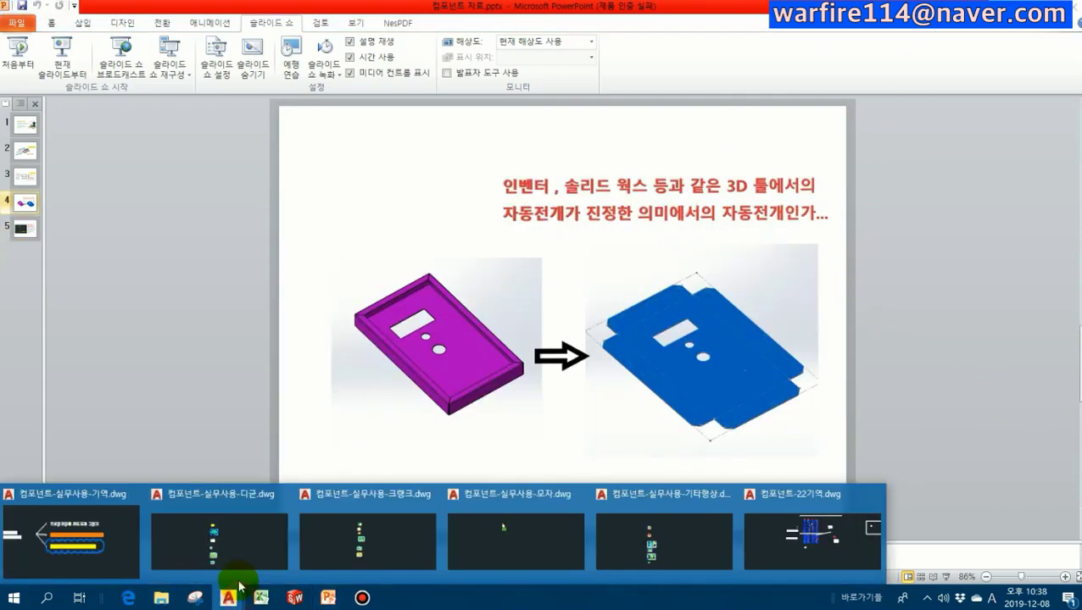
pyautogui.click(85, 543)
pyautogui.scroll(-10, 616, 266)
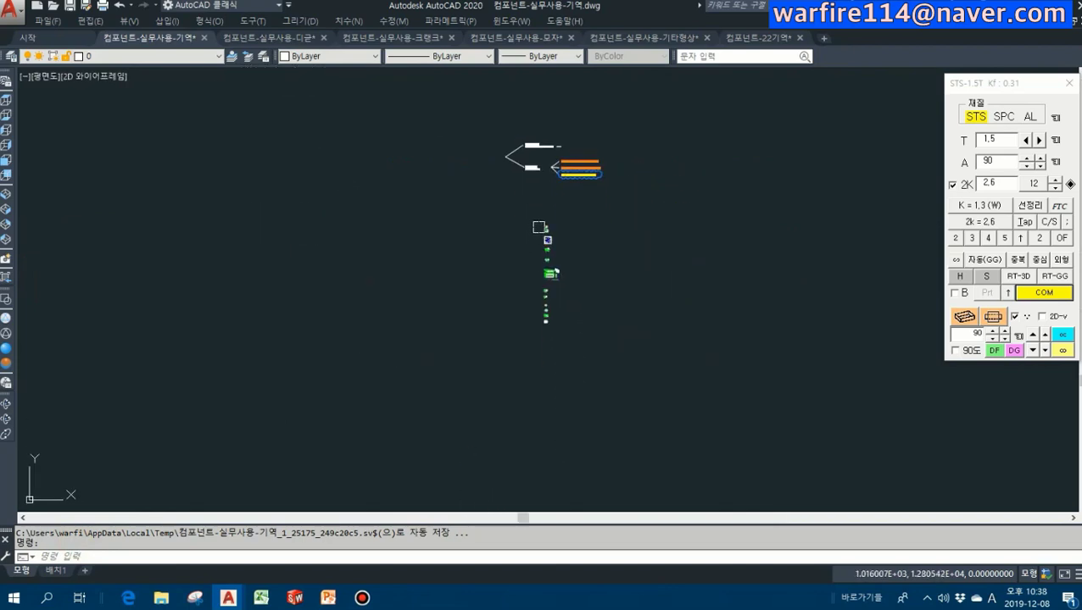
pyautogui.scroll(2, 588, 240)
pyautogui.scroll(5, 538, 250)
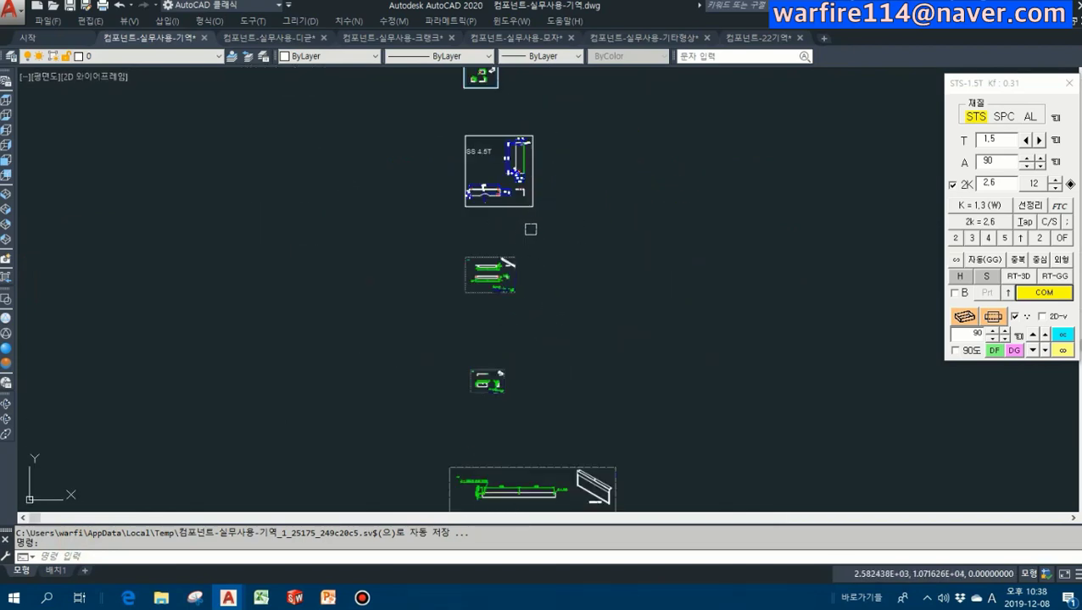
pyautogui.scroll(-1, 509, 382)
pyautogui.scroll(3, 536, 164)
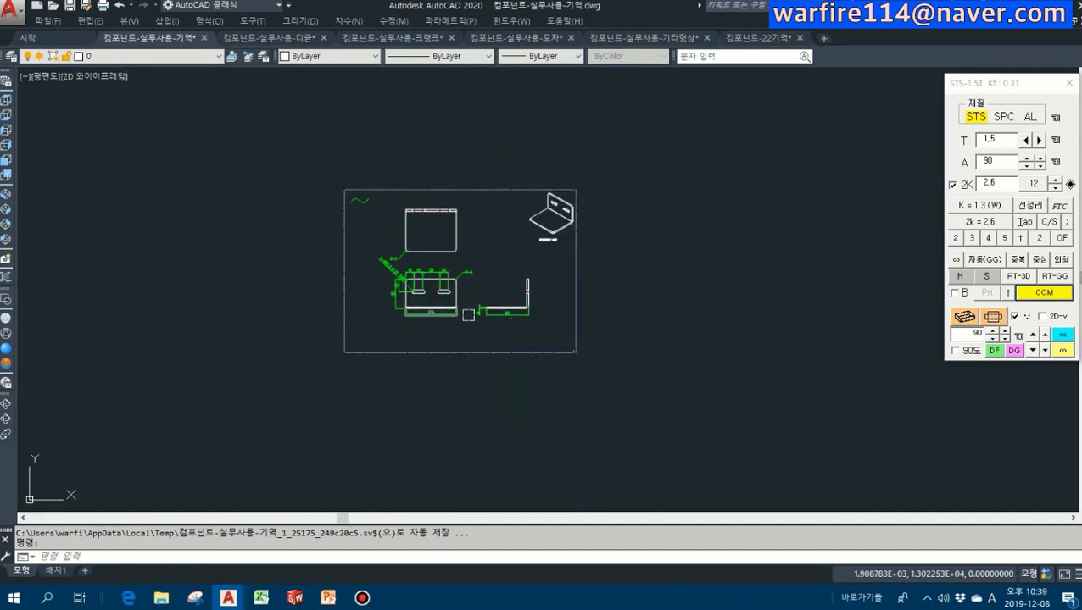
# - Set the unfolding material to SPC and review the supported shapes in the Auto Unfold Wizard
pyautogui.click(1055, 295)
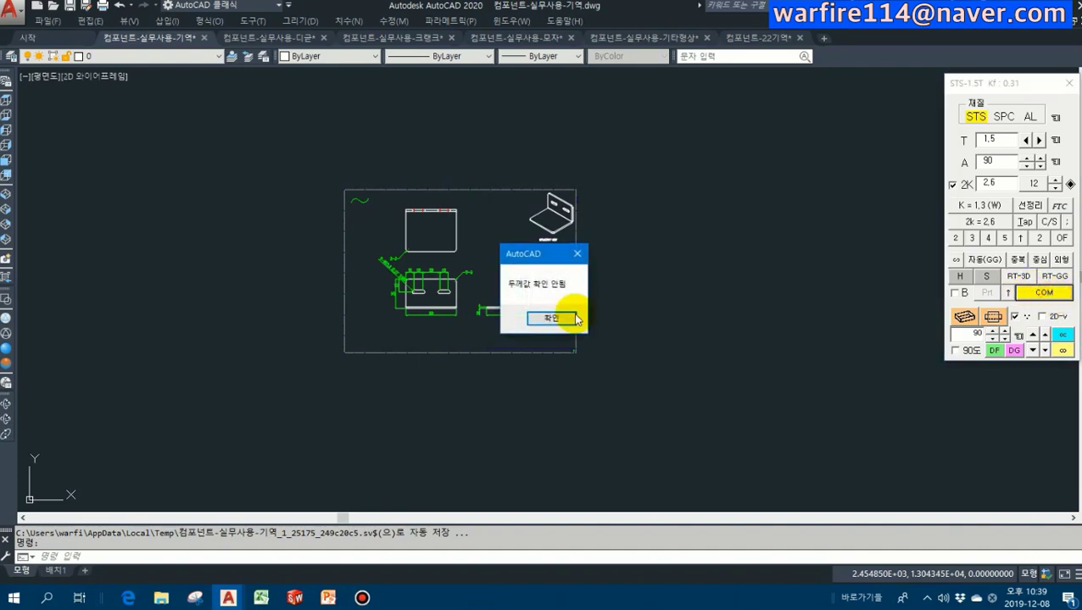
pyautogui.click(549, 318)
pyautogui.click(1002, 118)
pyautogui.click(1044, 292)
pyautogui.moveTo(594, 111); pyautogui.dragTo(550, 96)
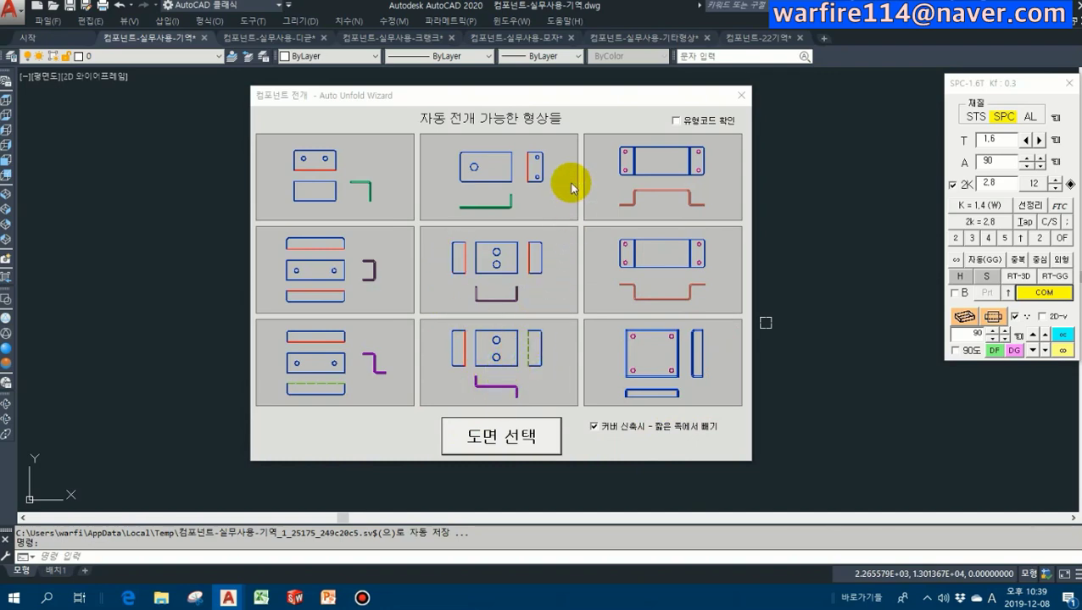
pyautogui.moveTo(541, 102)
pyautogui.mouseDown()
pyautogui.moveTo(628, 89)
pyautogui.moveTo(626, 110)
pyautogui.moveTo(555, 105)
pyautogui.mouseUp()
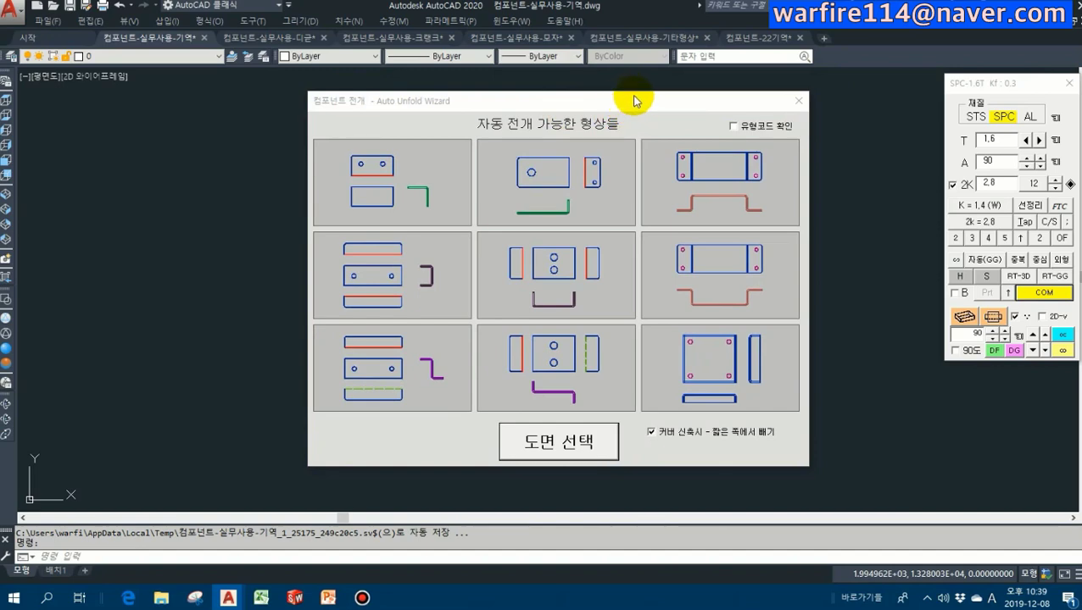
pyautogui.click(798, 100)
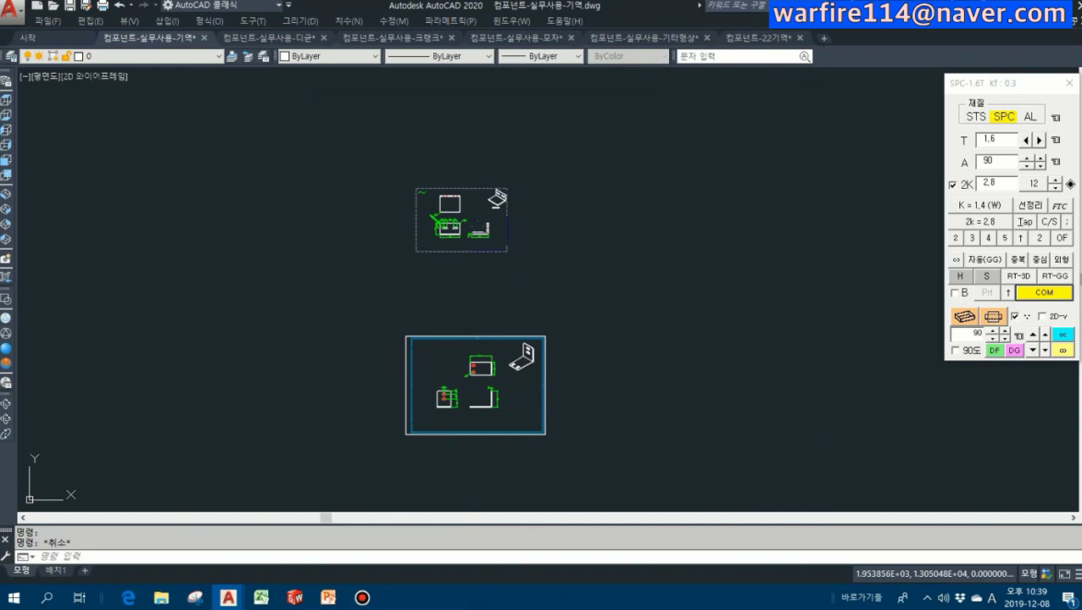
# - Copy the first L-bracket's three views and dimensions out of their frame into the empty space to its right
pyautogui.scroll(-5, 552, 219)
pyautogui.moveTo(552, 220); pyautogui.dragTo(541, 208, button='middle')
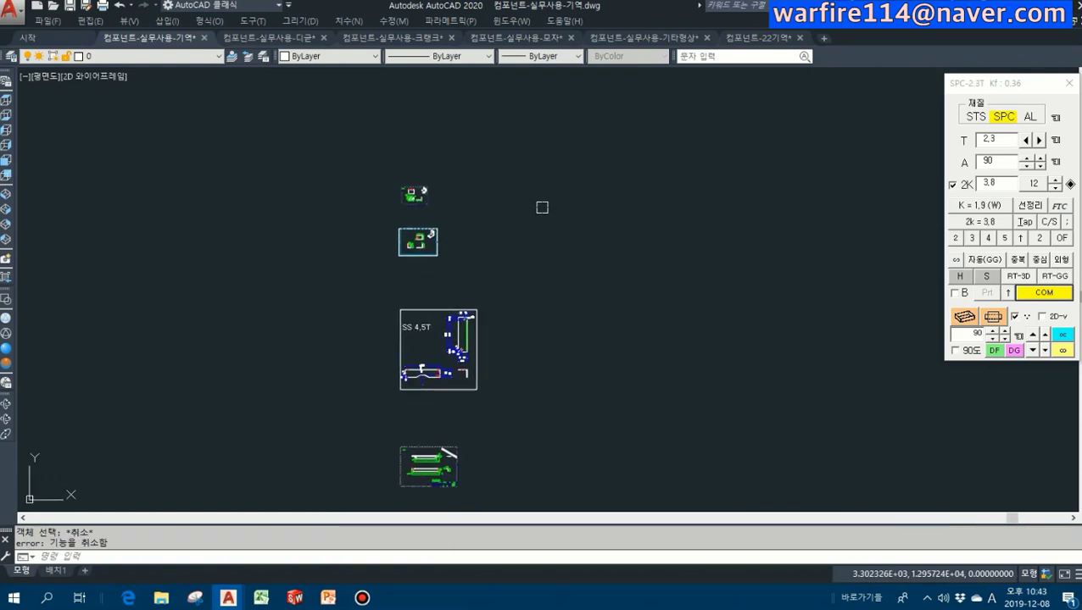
pyautogui.scroll(10, 411, 245)
pyautogui.moveTo(411, 145); pyautogui.dragTo(408, 186, button='middle')
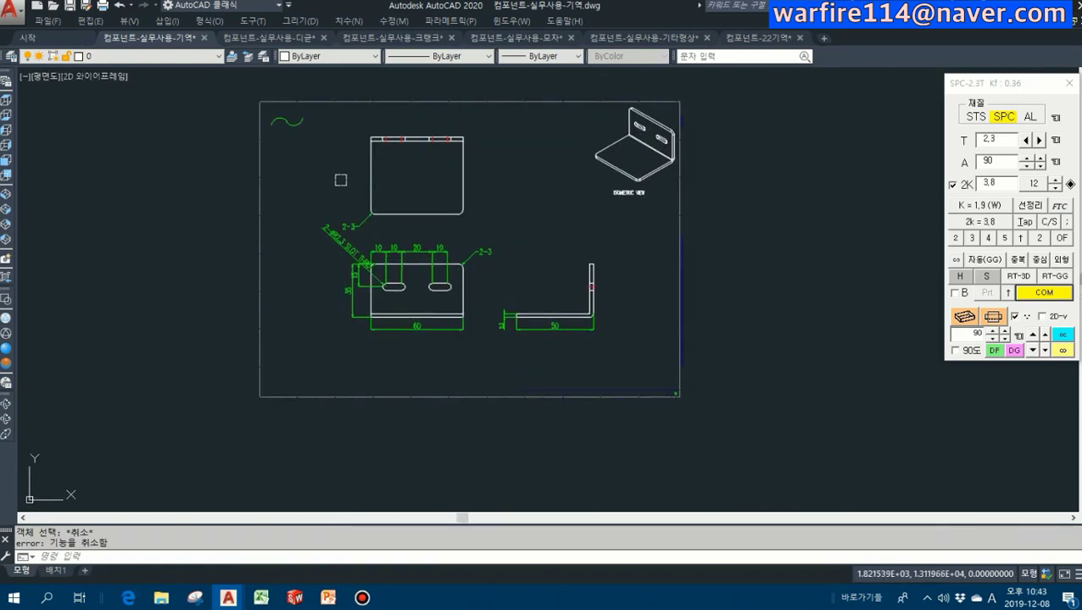
pyautogui.press('Escape')
pyautogui.click(337, 113)
pyautogui.click(616, 369)
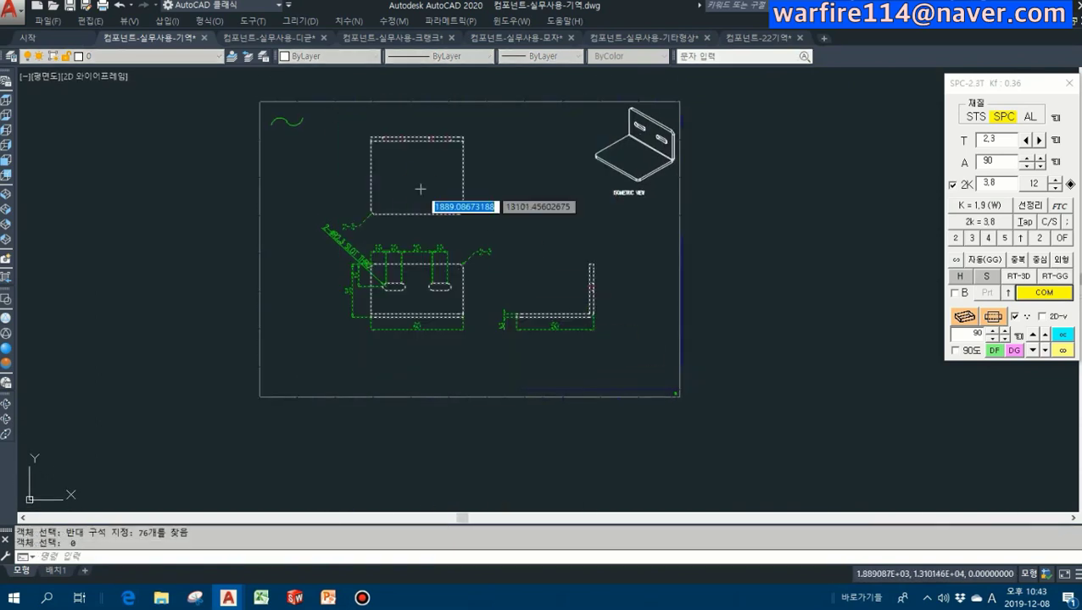
pyautogui.scroll(-5, 553, 215)
pyautogui.click(722, 255)
pyautogui.press('Escape')
# - Copy the second L-bracket's views and dimensions from the blue-bordered frame into the empty space to its right
pyautogui.scroll(5, 558, 346)
pyautogui.write('co')
pyautogui.press('space')
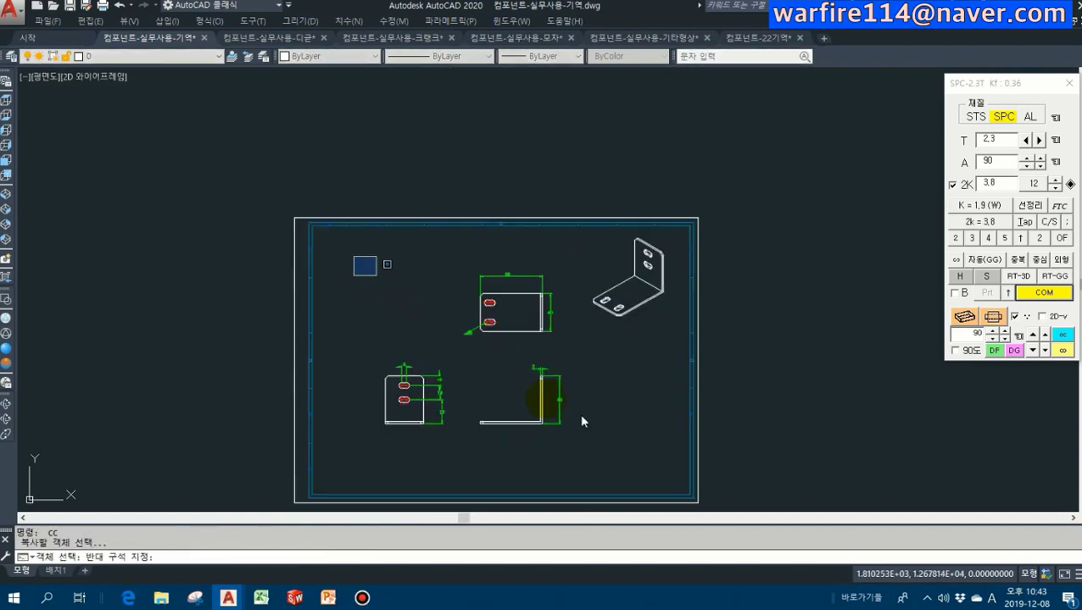
pyautogui.click(350, 259)
pyautogui.click(623, 447)
pyautogui.press('space')
pyautogui.click(495, 339)
pyautogui.scroll(-3, 688, 302)
pyautogui.click(893, 306)
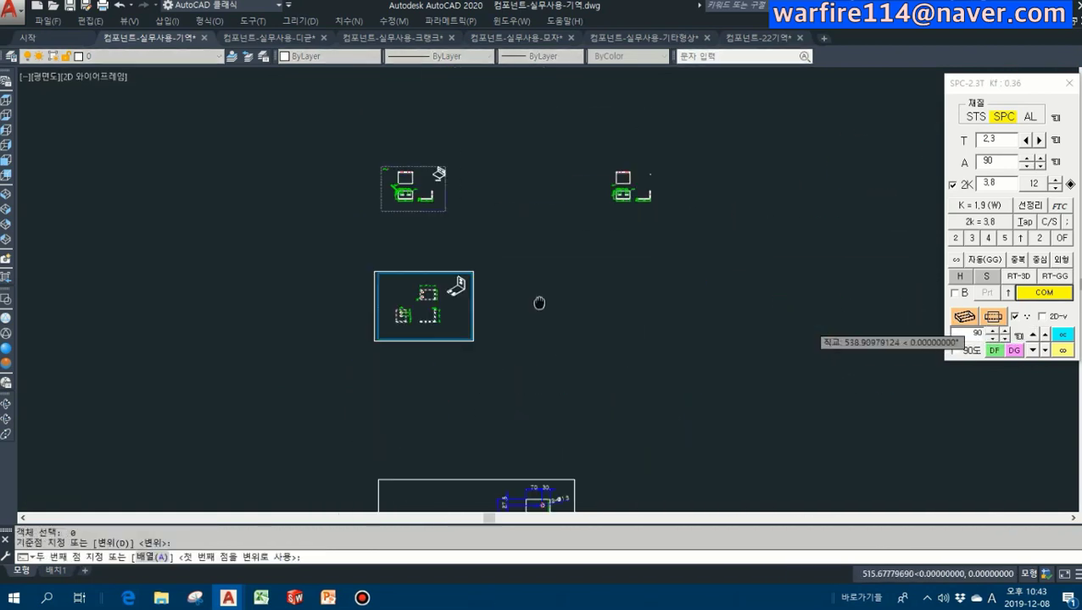
pyautogui.moveTo(546, 247); pyautogui.dragTo(475, 157, button='middle')
pyautogui.press('Escape')
# - Copy the SS 4.5T bracket's views, dimensions and material note into the empty space right of its frame
pyautogui.press('space')
pyautogui.click(198, 257)
pyautogui.click(496, 450)
pyautogui.press('space')
pyautogui.click(378, 302)
pyautogui.click(784, 304)
pyautogui.press('space')
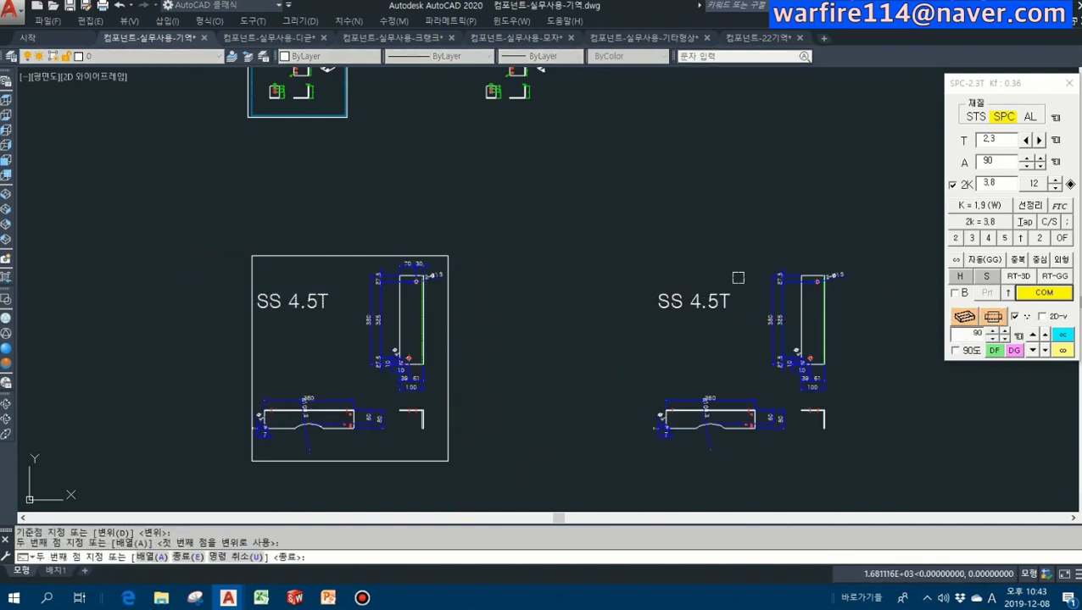
# - Erase the stray isometric-view fragment beside the copied first L-bracket
pyautogui.scroll(-2, 593, 345)
pyautogui.write('e')
pyautogui.press('space')
pyautogui.scroll(3, 559, 191)
pyautogui.click(535, 150)
pyautogui.press('Escape')
pyautogui.moveTo(532, 191); pyautogui.dragTo(591, 206, button='middle')
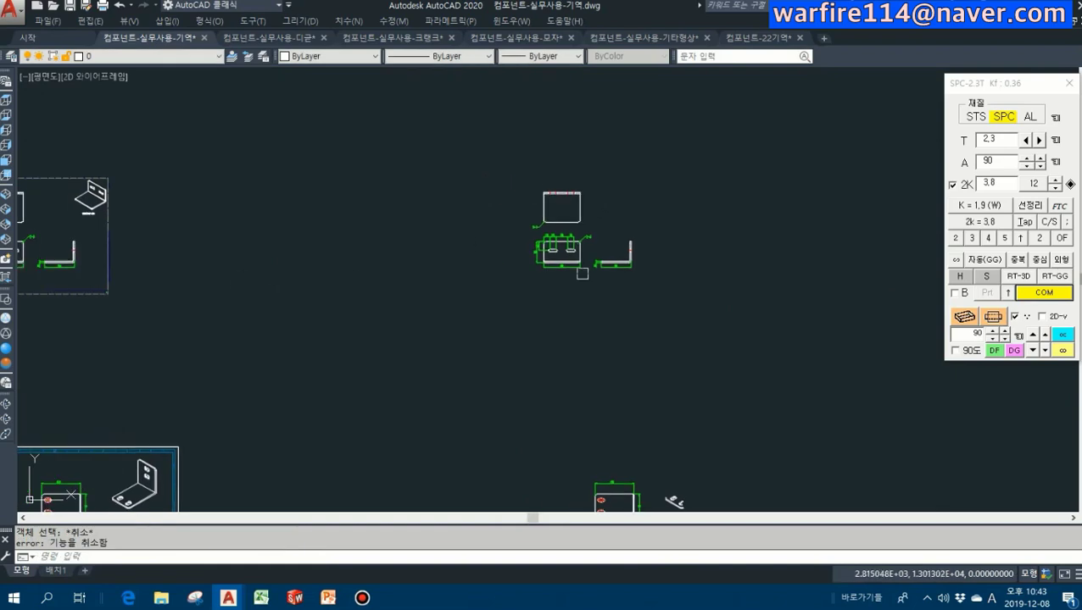
# - Unfold the copied first L-bracket with the Auto Unfold Wizard, taking its three dimensioned views as the drawing area
pyautogui.scroll(-2, 581, 273)
pyautogui.click(1047, 297)
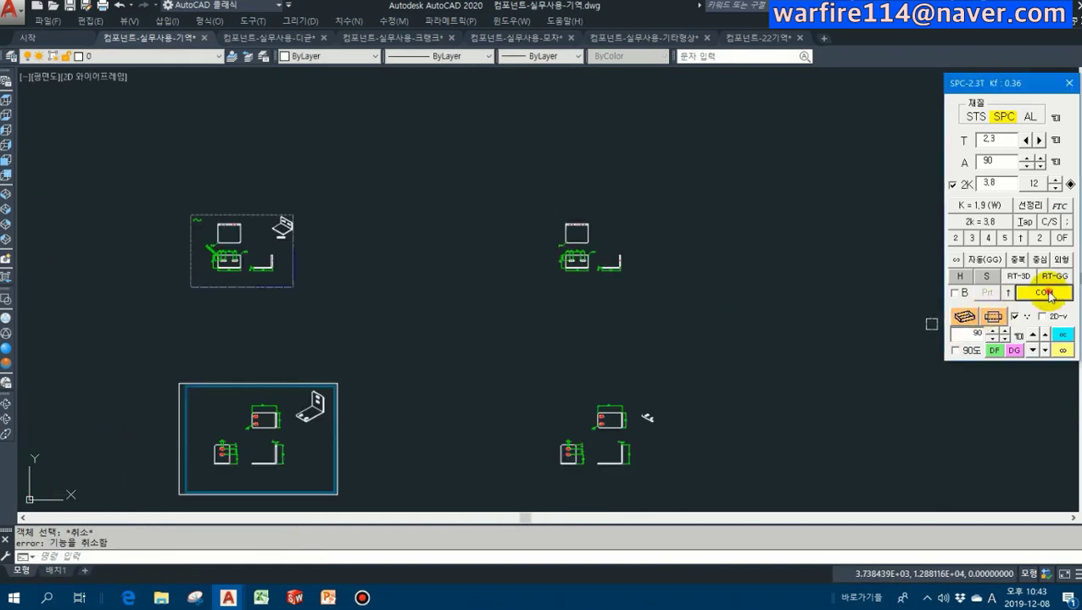
pyautogui.moveTo(623, 120); pyautogui.dragTo(453, 64)
pyautogui.click(387, 397)
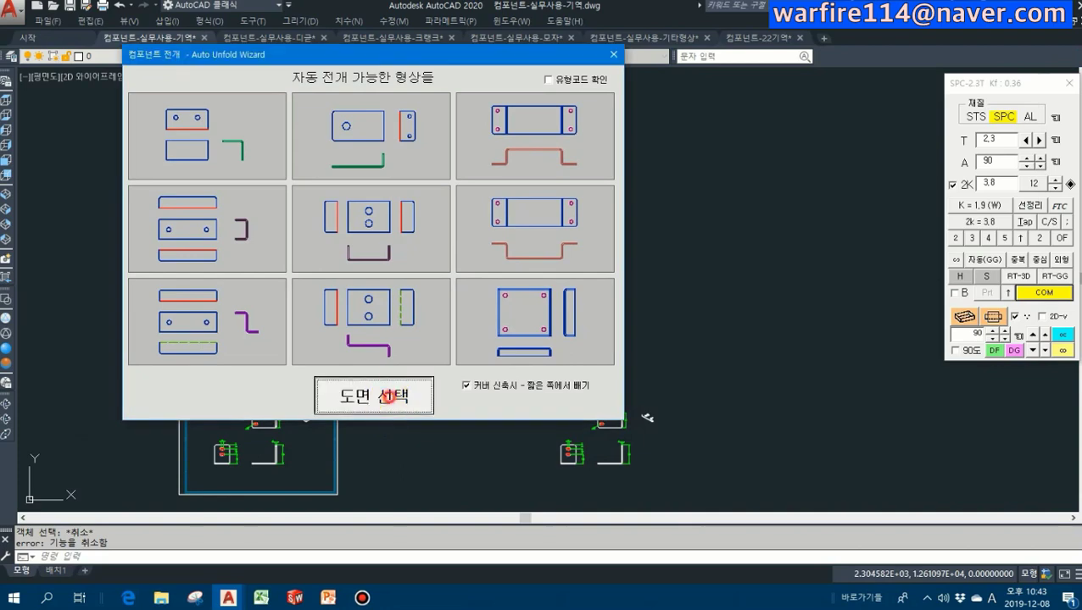
pyautogui.scroll(3, 582, 233)
pyautogui.click(494, 178)
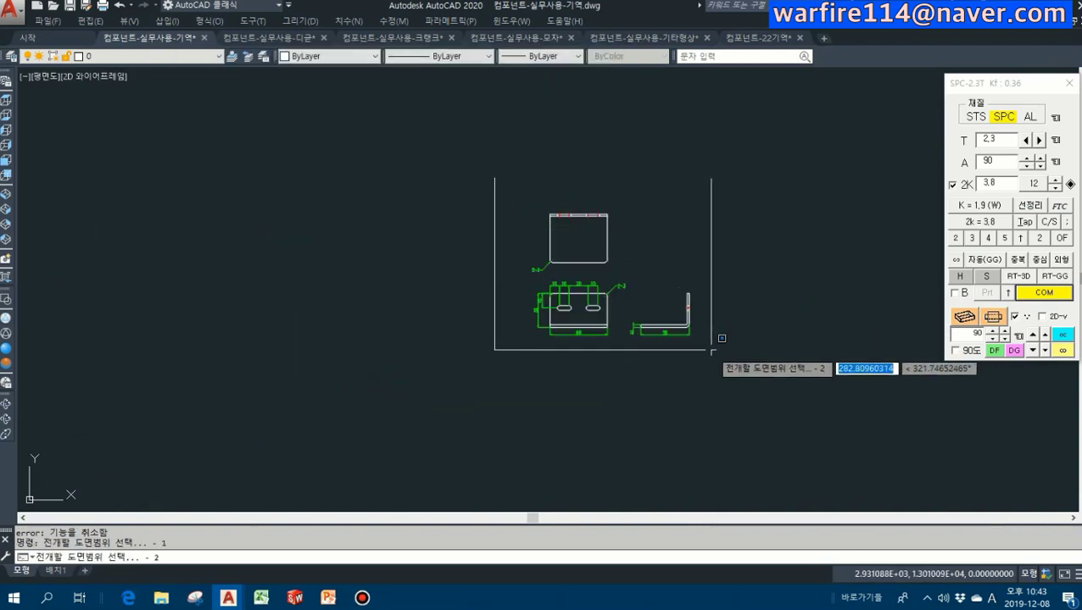
pyautogui.click(712, 350)
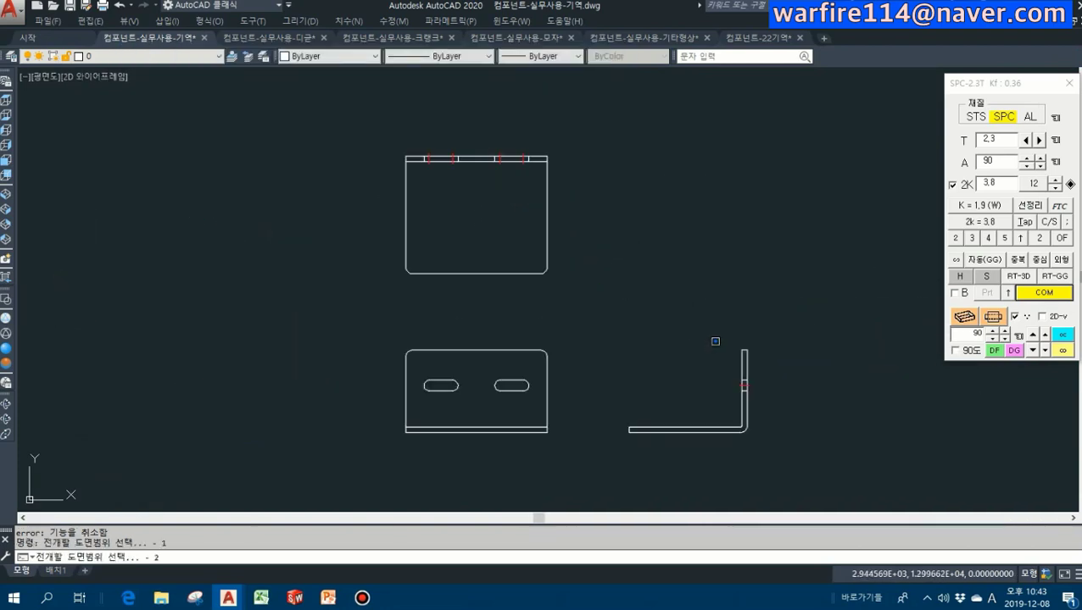
pyautogui.scroll(2, 747, 319)
pyautogui.scroll(-4, 749, 317)
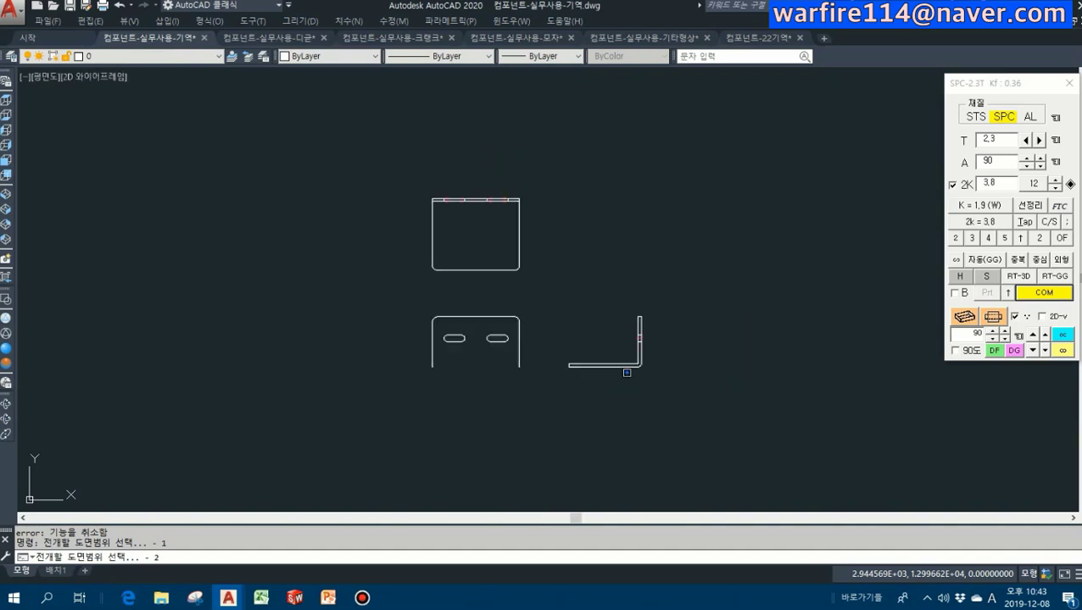
pyautogui.scroll(4, 644, 340)
pyautogui.scroll(-3, 644, 336)
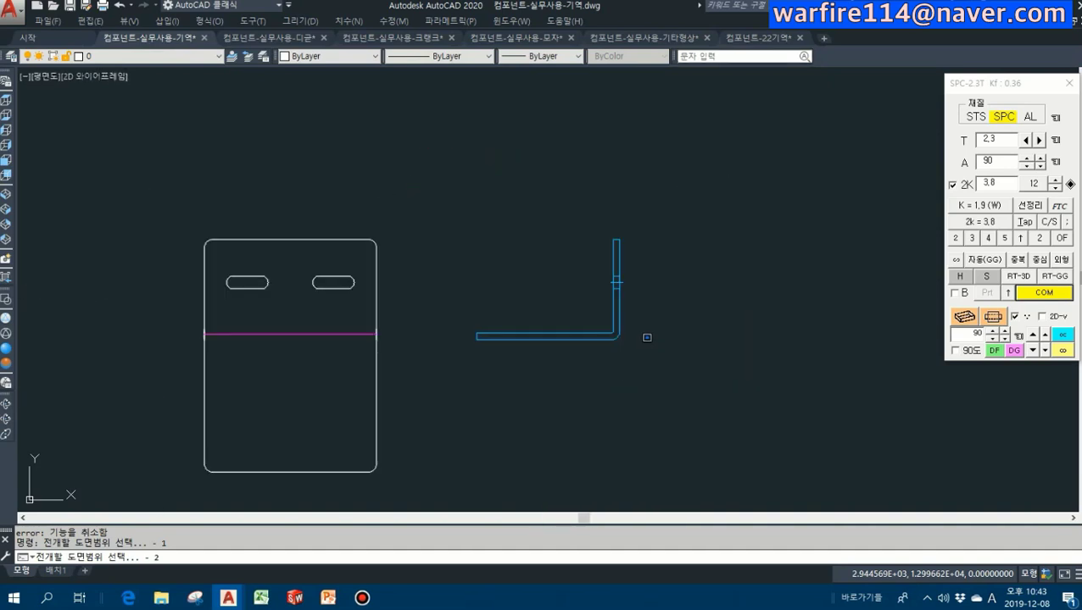
pyautogui.rightClick(639, 297)
pyautogui.click(624, 312)
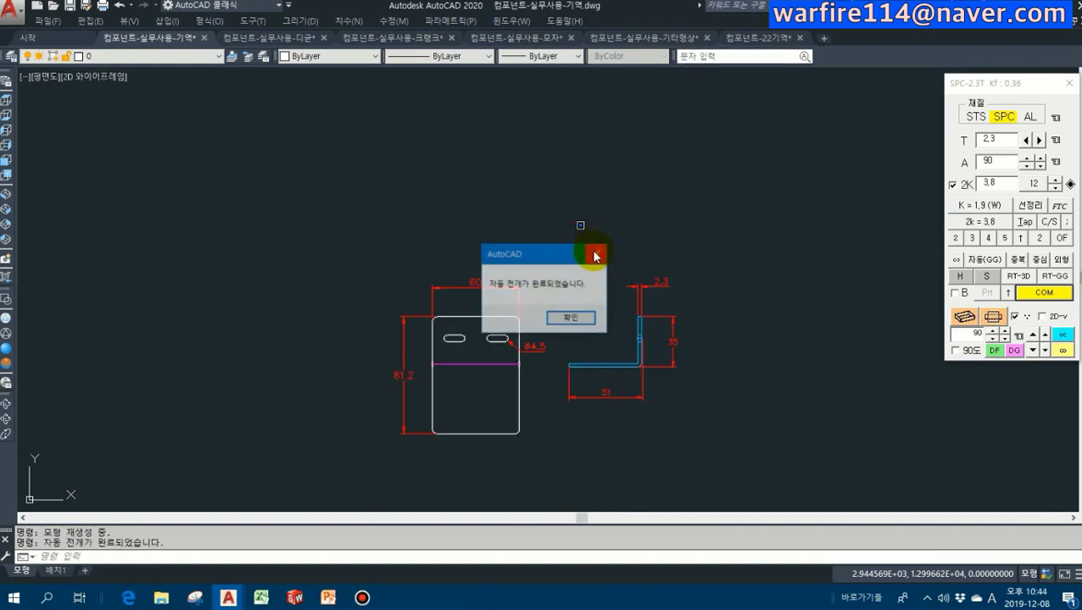
pyautogui.press('Return')
# - Erase the stray isometric-view fragment beside the copied second L-bracket
pyautogui.scroll(-4, 593, 227)
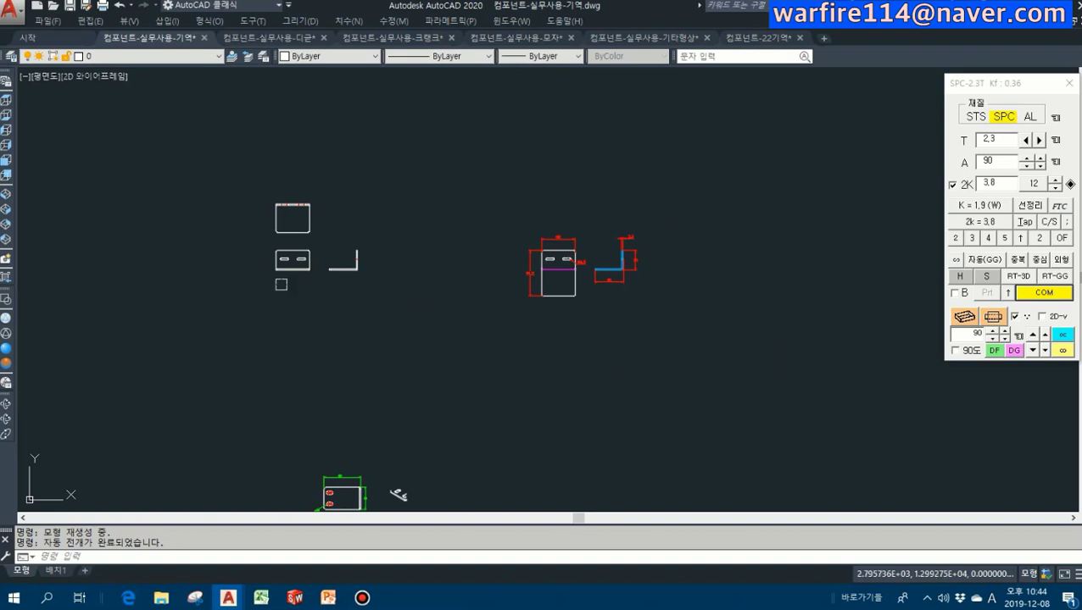
pyautogui.moveTo(388, 514)
pyautogui.mouseDown(button='middle')
pyautogui.moveTo(405, 323)
pyautogui.moveTo(613, 198)
pyautogui.mouseUp(button='middle')
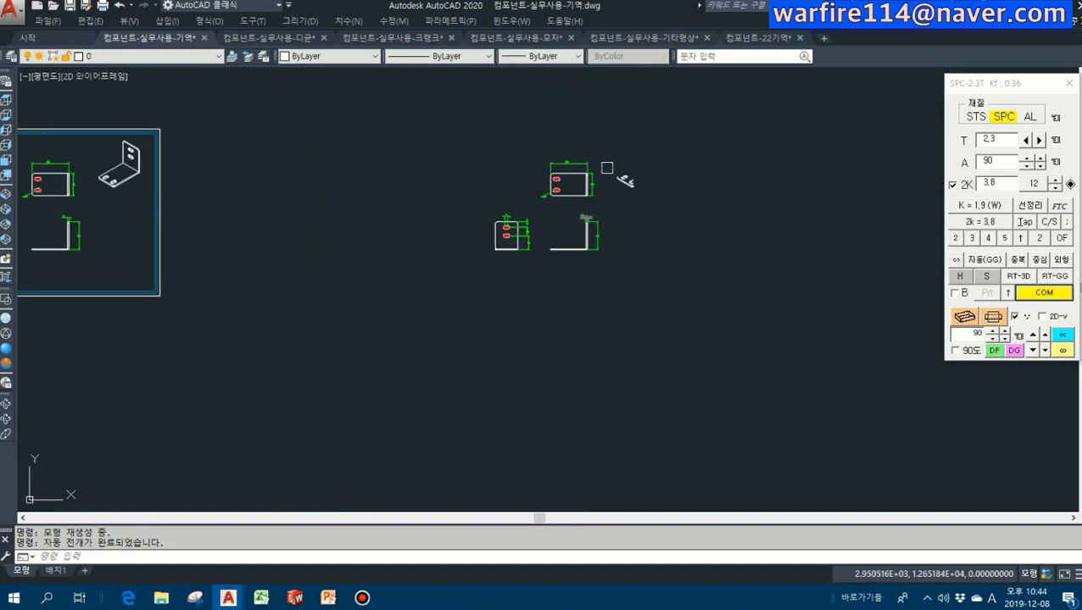
pyautogui.scroll(2, 611, 157)
pyautogui.press('Escape')
pyautogui.press('Return')
pyautogui.click(609, 134)
pyautogui.scroll(2, 663, 205)
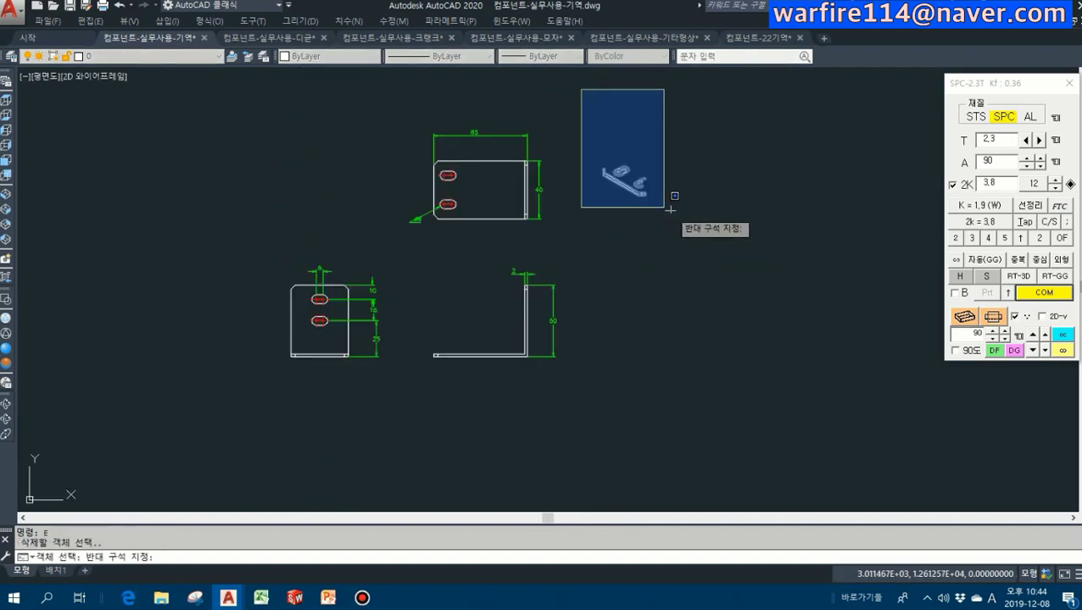
pyautogui.click(663, 233)
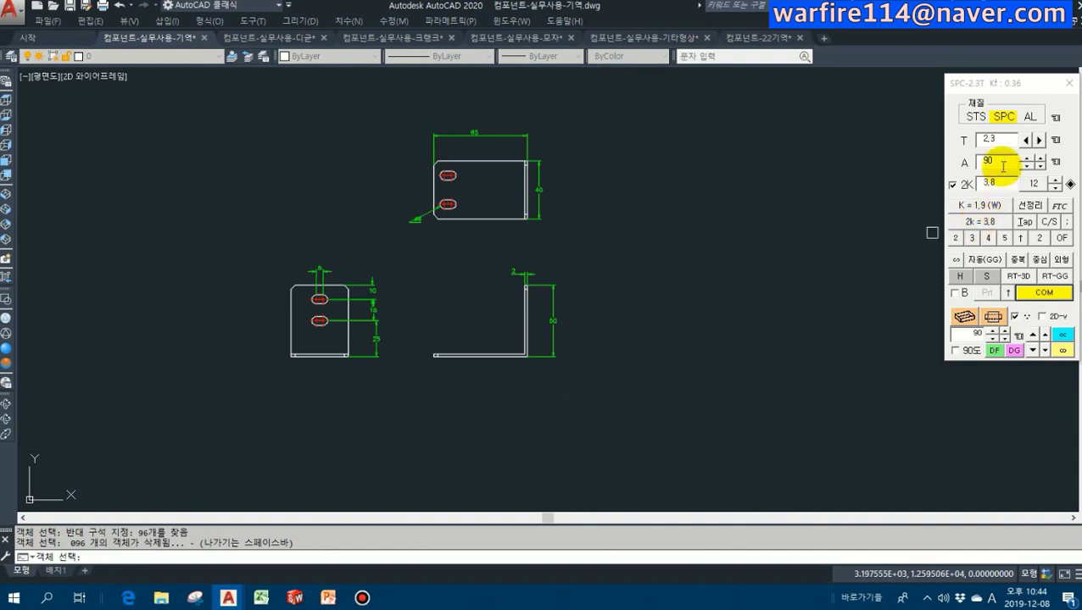
# - Set the material to STS and pick the copied second L-bracket's three views as the Auto Unfold Wizard's drawing area
pyautogui.scroll(2, 611, 273)
pyautogui.click(976, 116)
pyautogui.click(1044, 293)
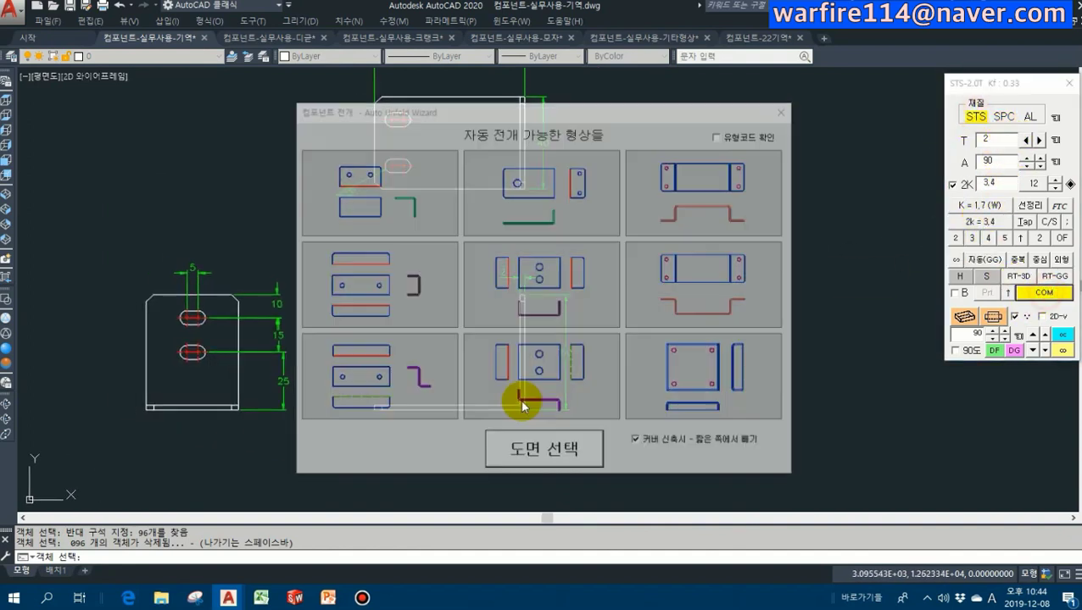
pyautogui.click(557, 449)
pyautogui.click(196, 163)
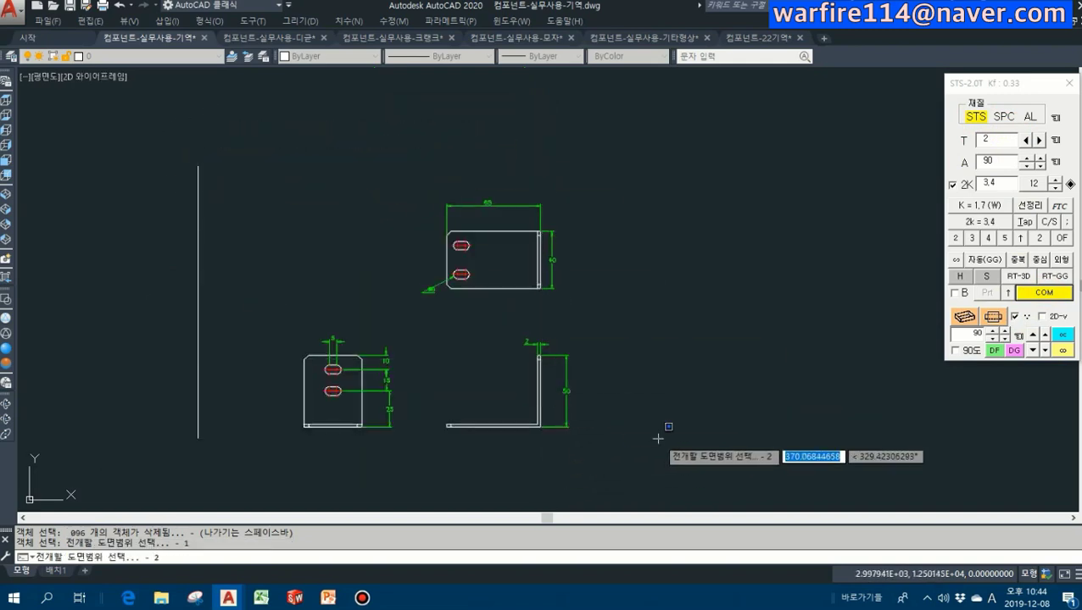
pyautogui.click(656, 436)
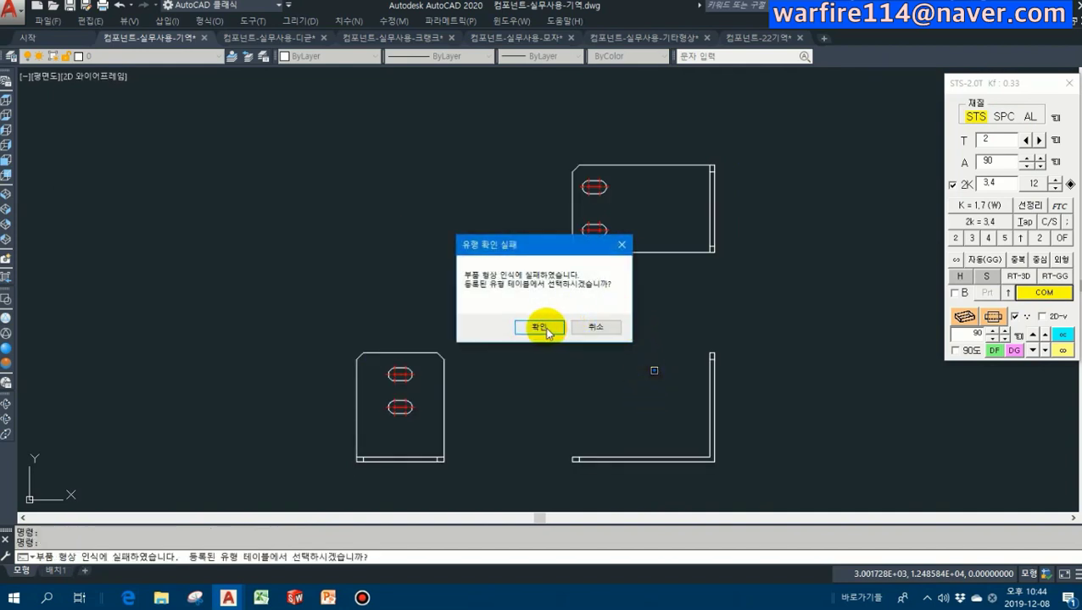
# - Open the registered shape-type table and examine its layouts for the ㄱ, ㄷ, crank and hat (모자) types
pyautogui.click(540, 327)
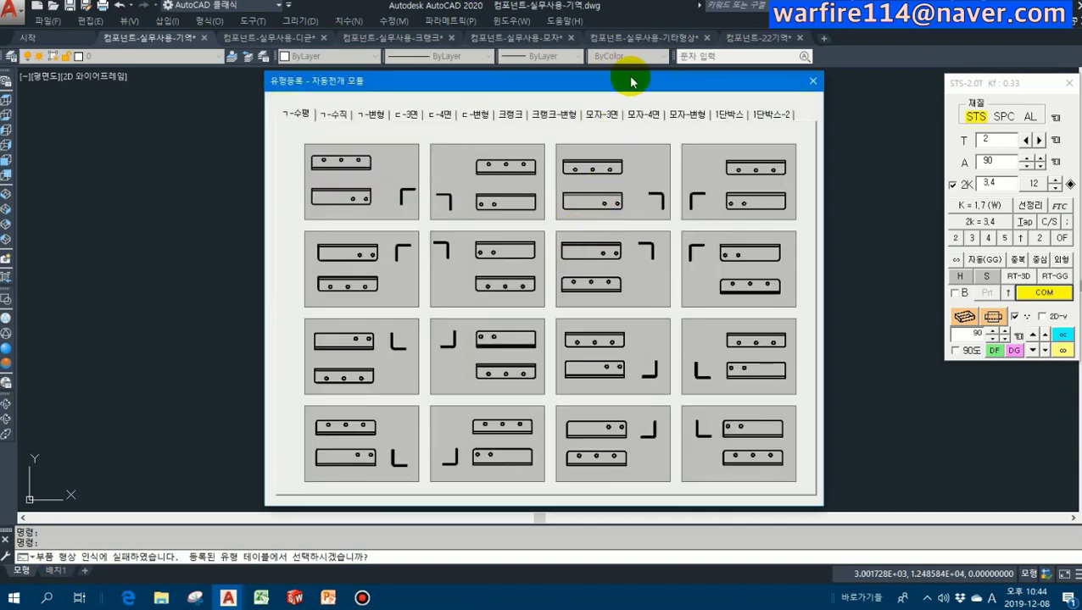
pyautogui.moveTo(631, 81)
pyautogui.mouseDown()
pyautogui.moveTo(1002, 92)
pyautogui.moveTo(347, 85)
pyautogui.moveTo(992, 64)
pyautogui.mouseUp()
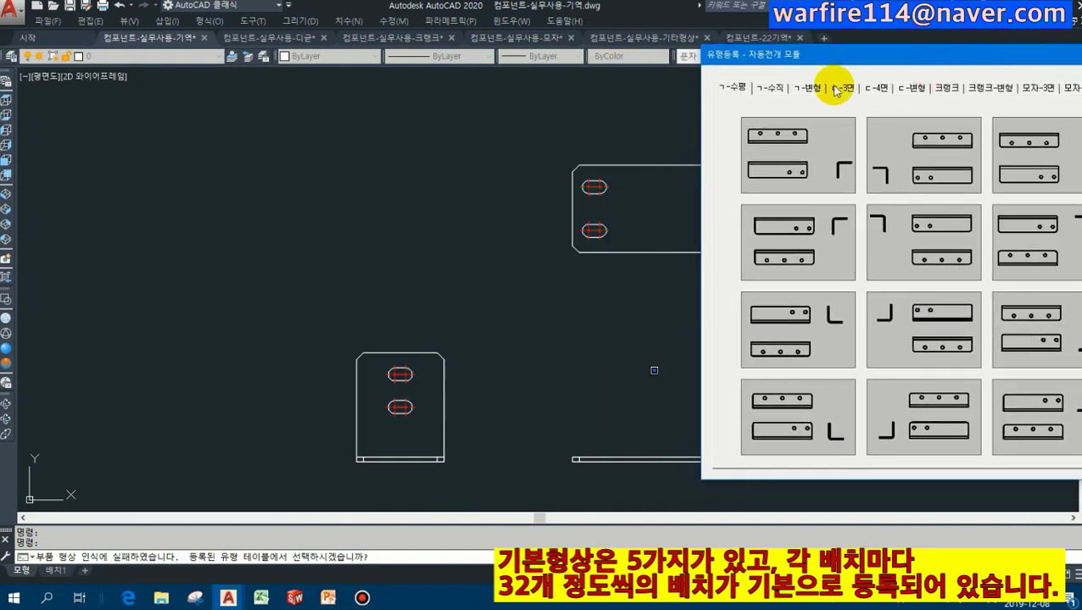
pyautogui.click(807, 88)
pyautogui.moveTo(840, 66)
pyautogui.mouseDown()
pyautogui.moveTo(975, 66)
pyautogui.moveTo(132, 60)
pyautogui.mouseUp()
pyautogui.moveTo(389, 58)
pyautogui.mouseDown()
pyautogui.moveTo(649, 62)
pyautogui.moveTo(629, 89)
pyautogui.mouseUp()
pyautogui.click(289, 90)
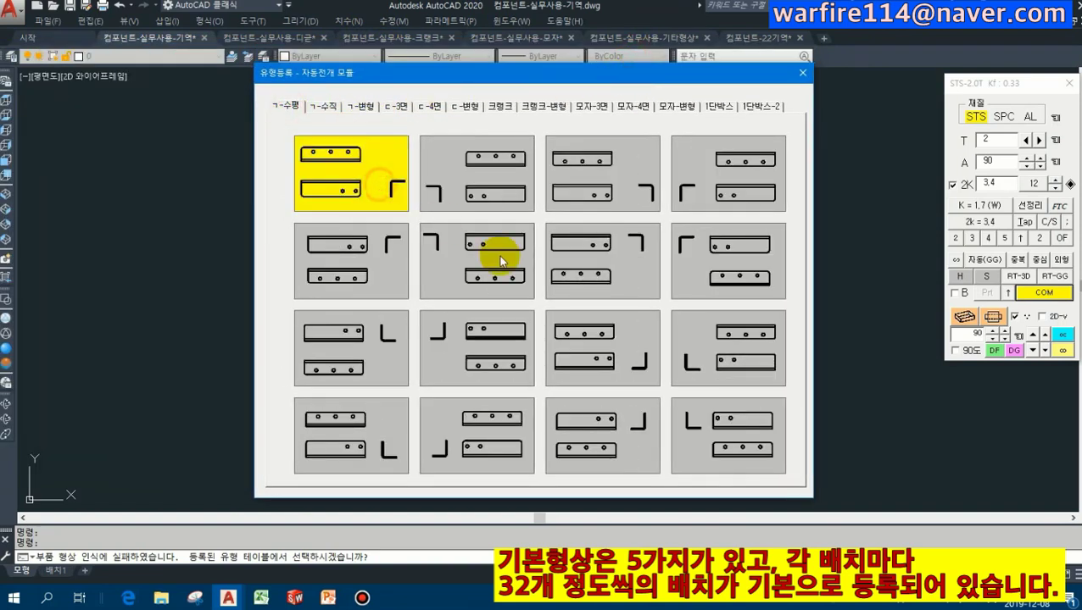
pyautogui.click(360, 106)
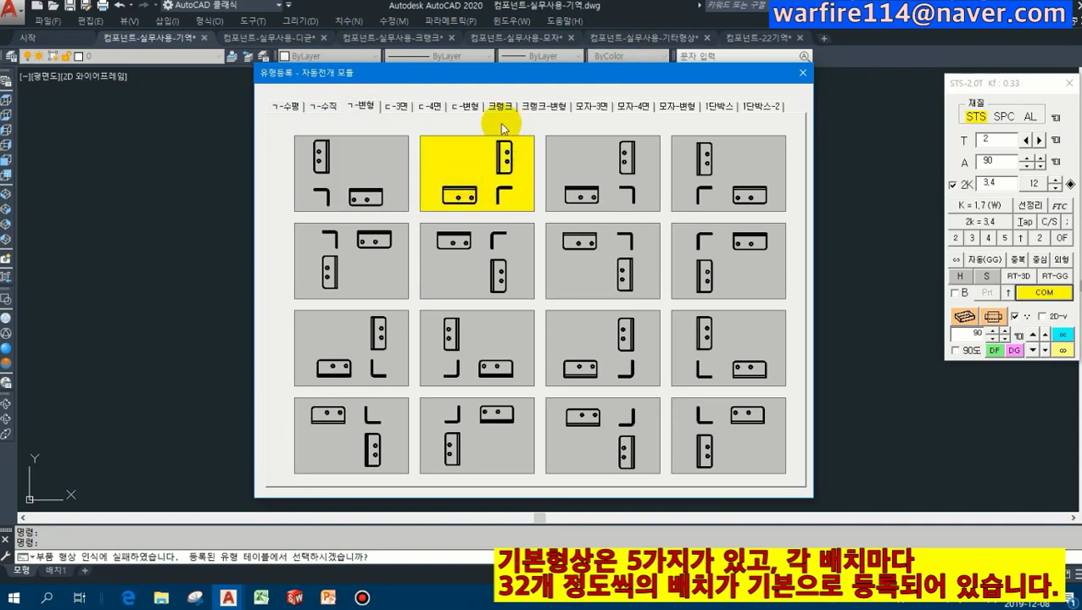
pyautogui.click(396, 106)
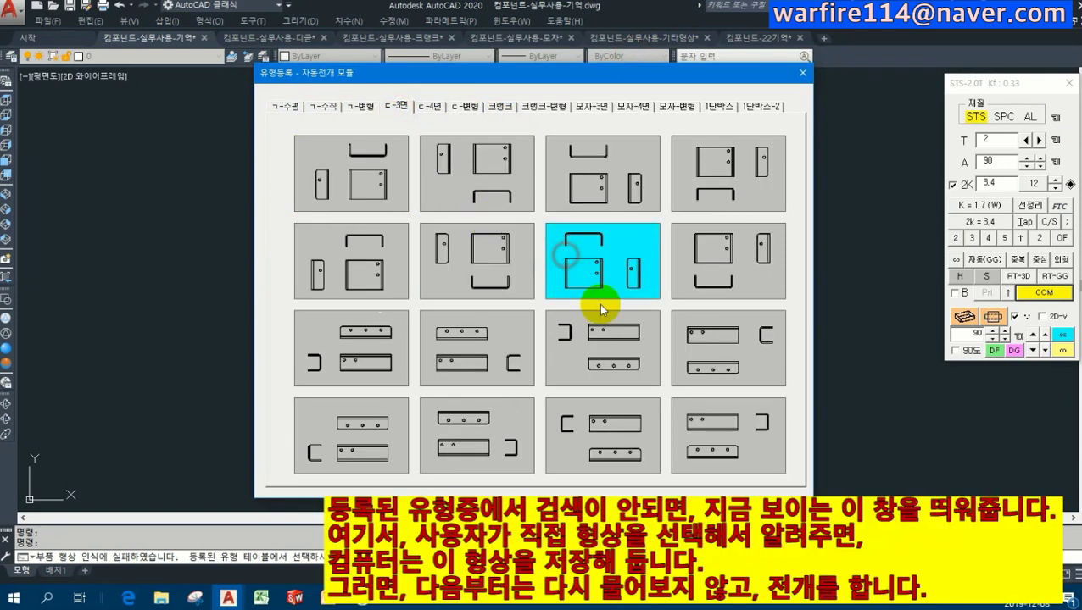
pyautogui.click(463, 105)
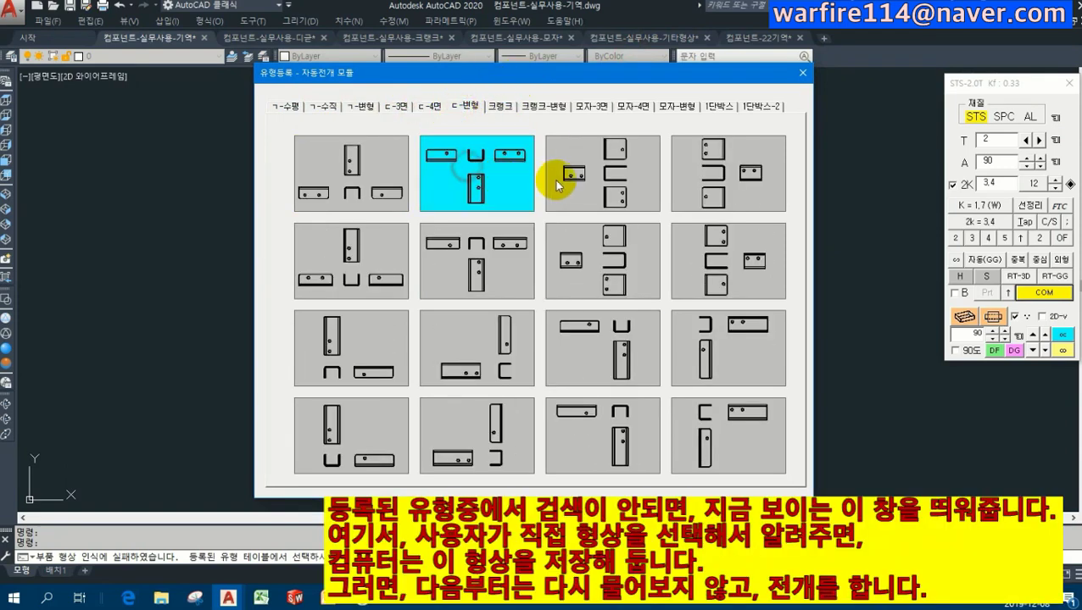
pyautogui.click(543, 106)
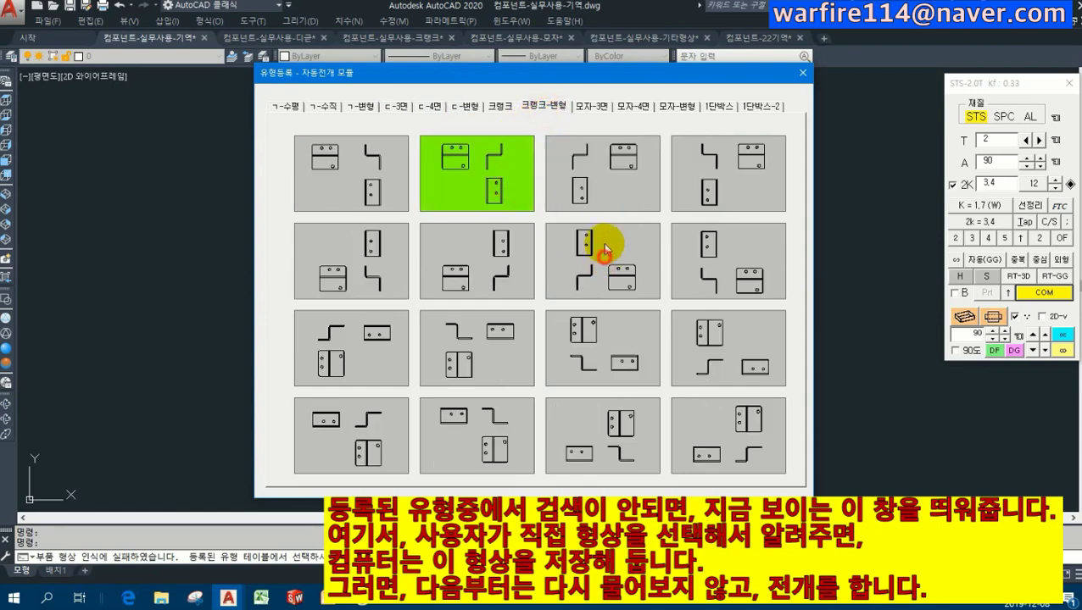
pyautogui.click(632, 105)
pyautogui.moveTo(710, 75); pyautogui.dragTo(543, 65)
# - Register the second bracket's arrangement as the matching ㄱ-변형 layout, with the end view beside the corner profile and the plate view above, and unfold it
pyautogui.click(268, 93)
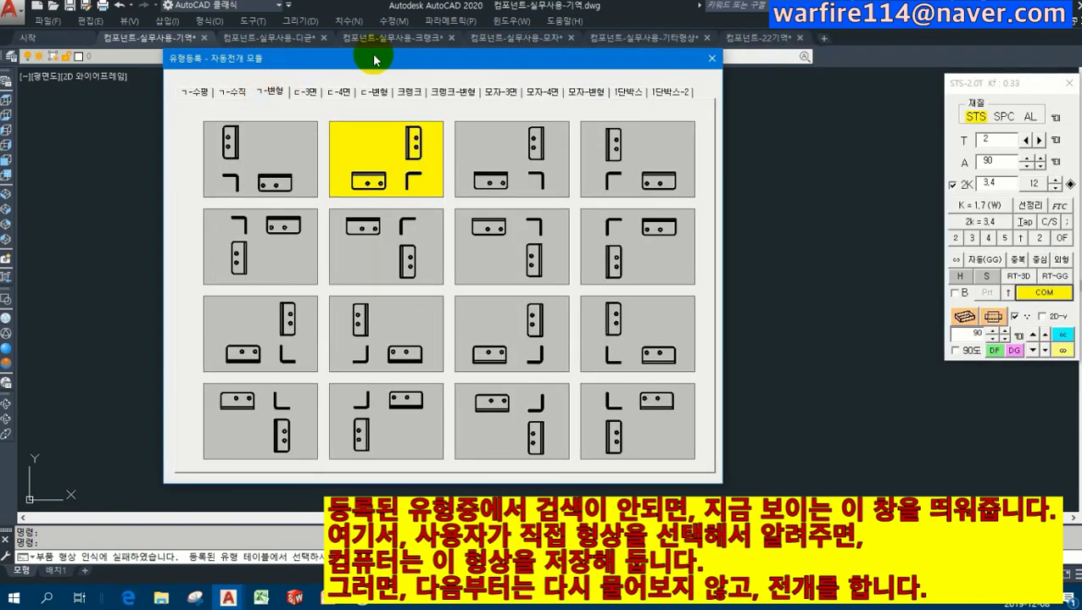
pyautogui.moveTo(364, 63); pyautogui.dragTo(33, 65)
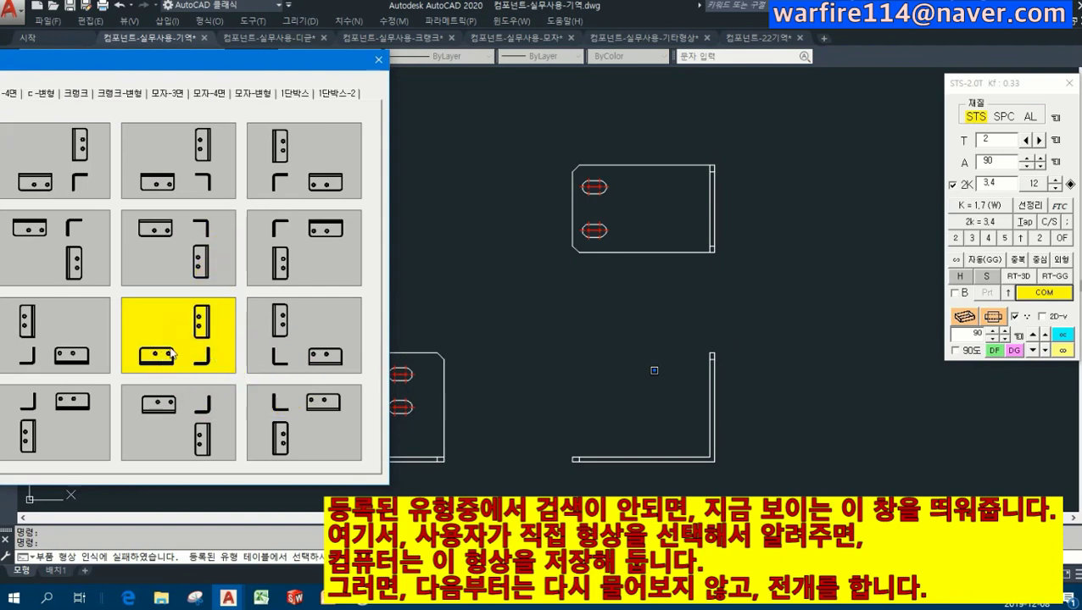
pyautogui.moveTo(222, 61); pyautogui.dragTo(144, 56)
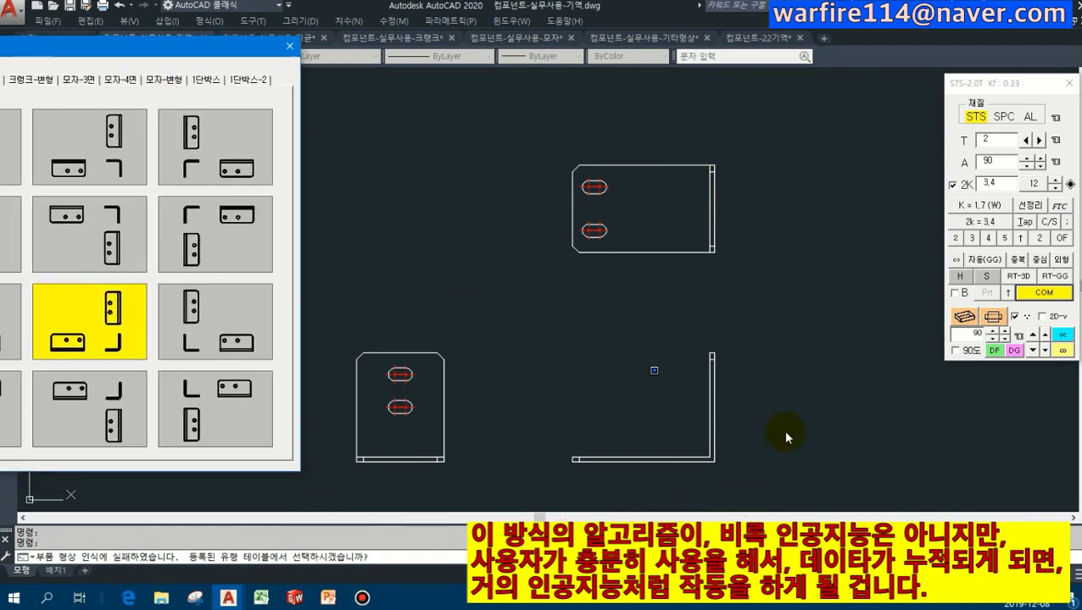
pyautogui.click(107, 335)
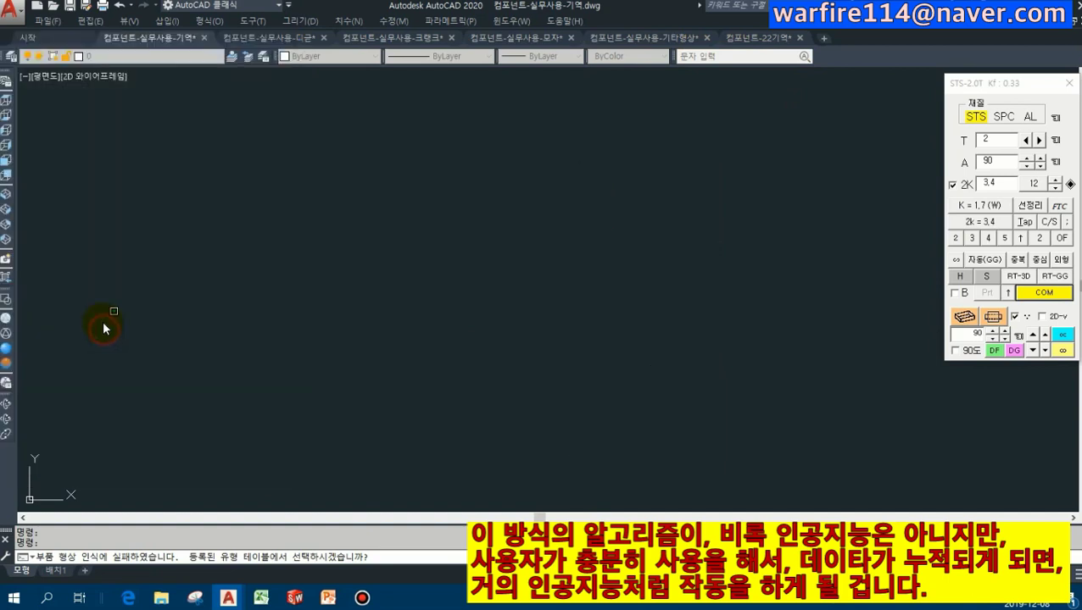
pyautogui.click(670, 365)
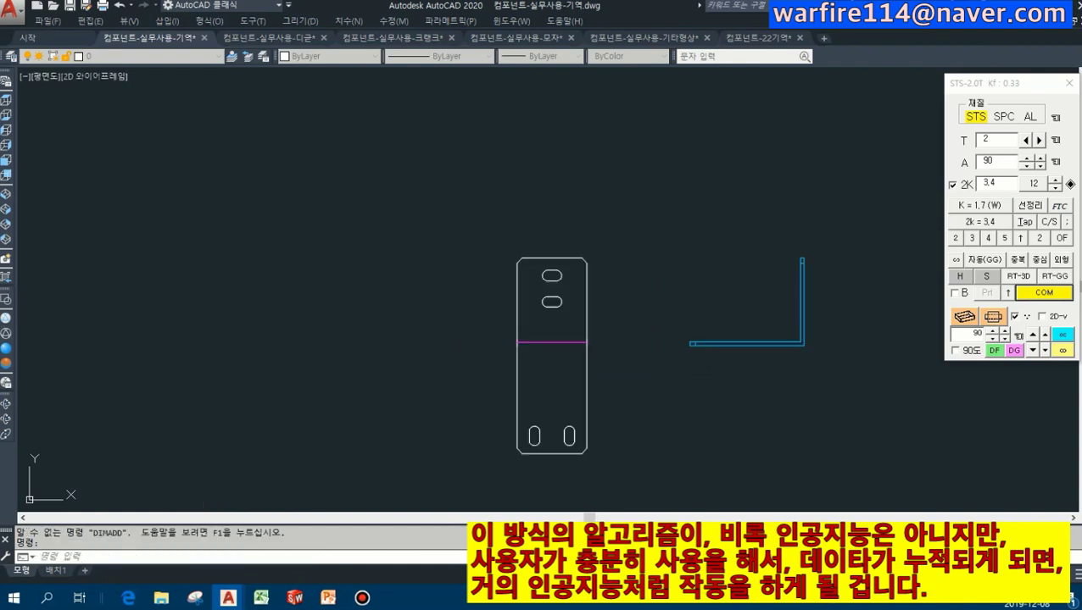
pyautogui.press('Escape')
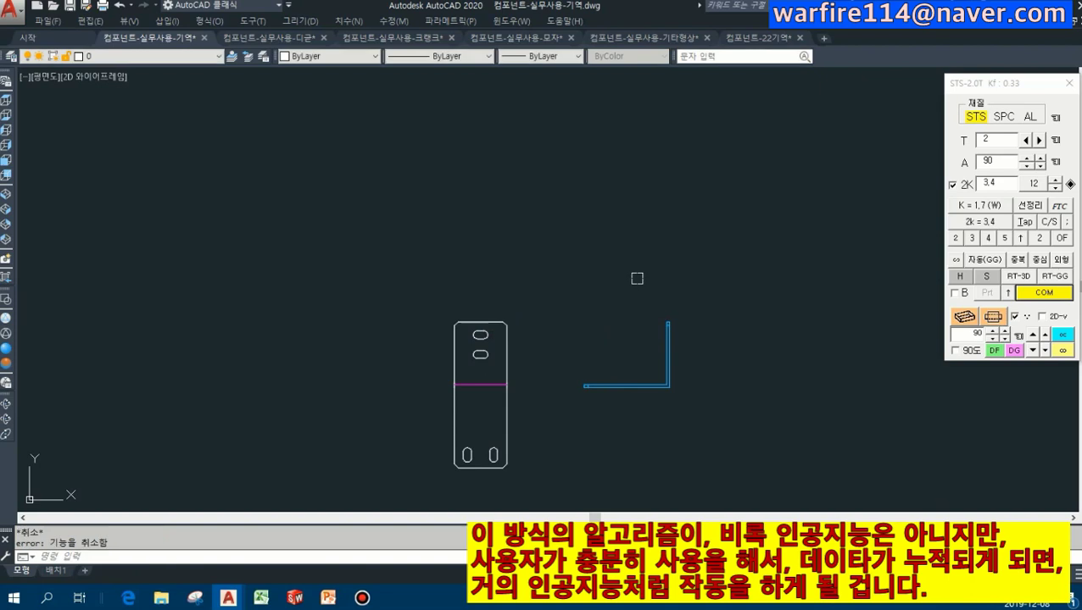
# - Erase the second bracket's undimensioned unfolded pattern together with its blue side profile
pyautogui.scroll(-2, 655, 284)
pyautogui.press('Escape')
pyautogui.scroll(1, 635, 287)
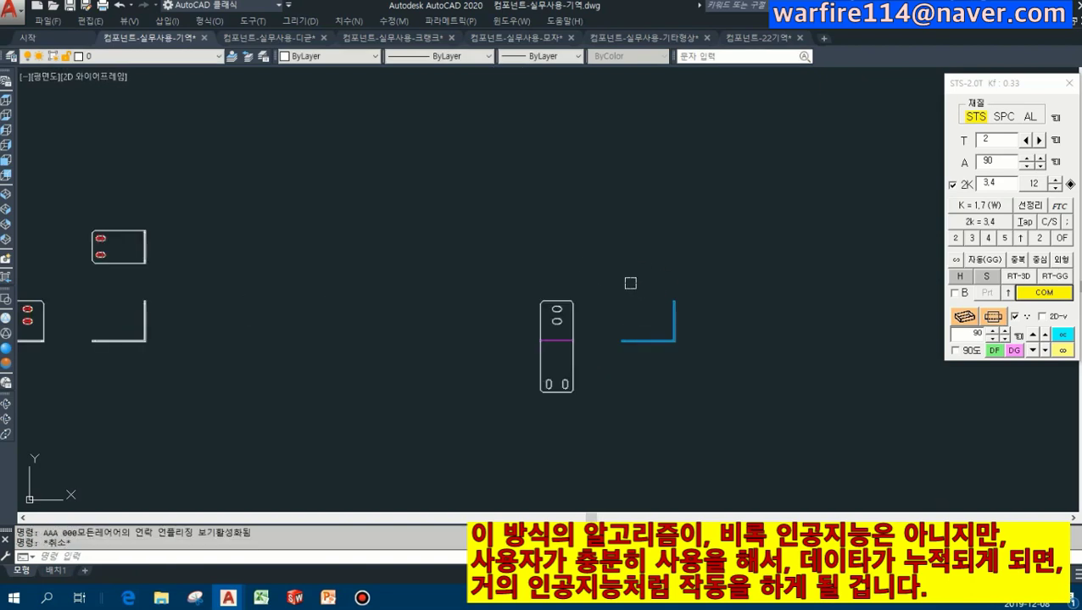
pyautogui.scroll(-2, 472, 305)
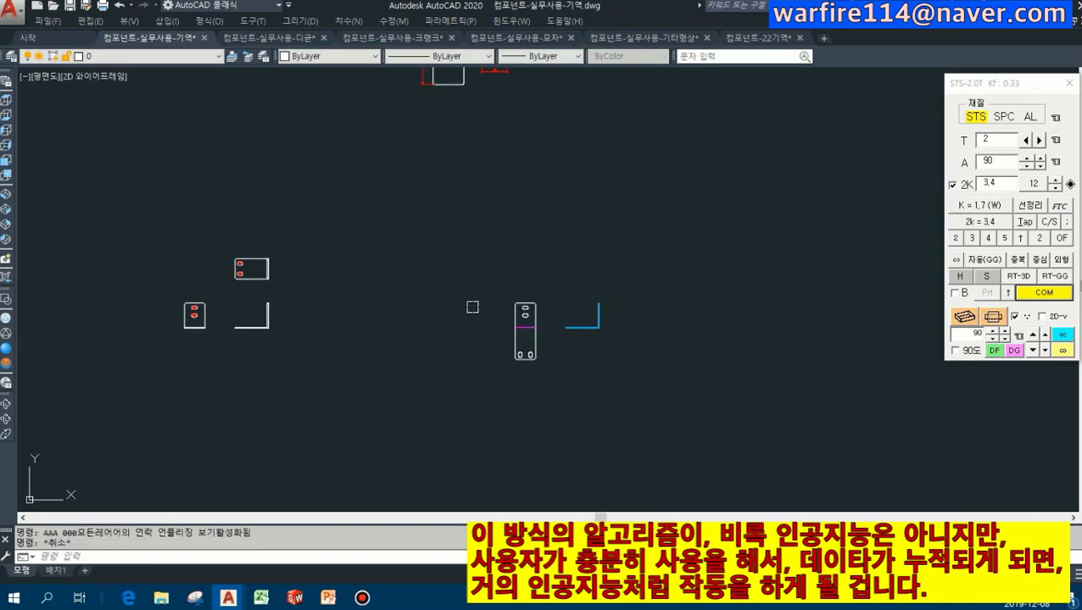
pyautogui.press('Escape')
pyautogui.write('e')
pyautogui.press('space')
pyautogui.click(453, 262)
pyautogui.click(690, 419)
pyautogui.press('space')
pyautogui.press('Escape')
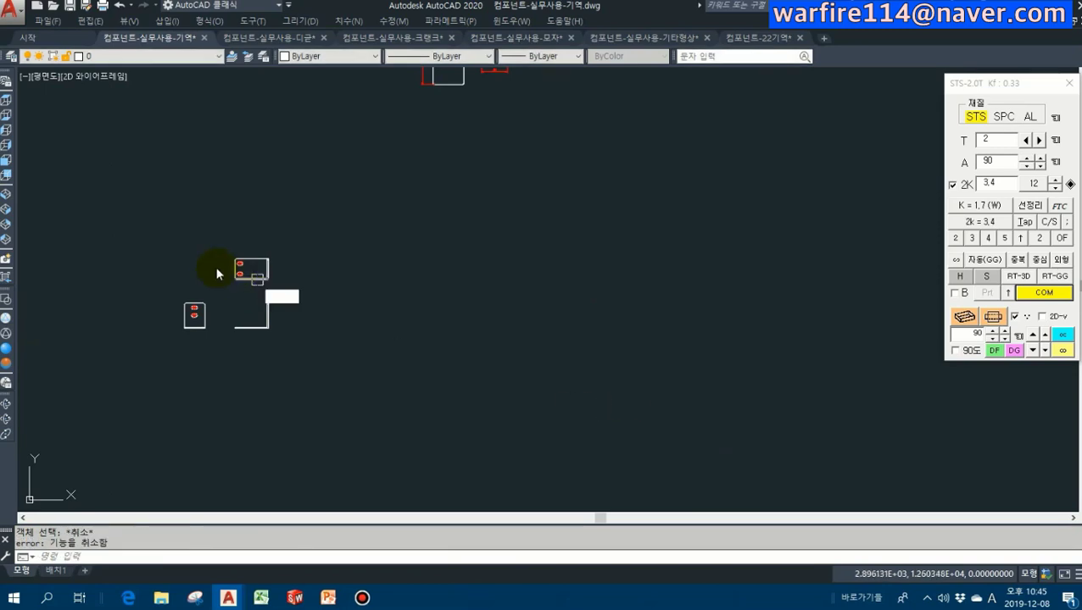
# - Run the Auto Unfold Wizard again on the second L-bracket's three views to produce a dimensioned flat pattern
pyautogui.moveTo(193, 248); pyautogui.dragTo(453, 256, button='middle')
pyautogui.scroll(2, 455, 258)
pyautogui.click(1047, 291)
pyautogui.click(568, 440)
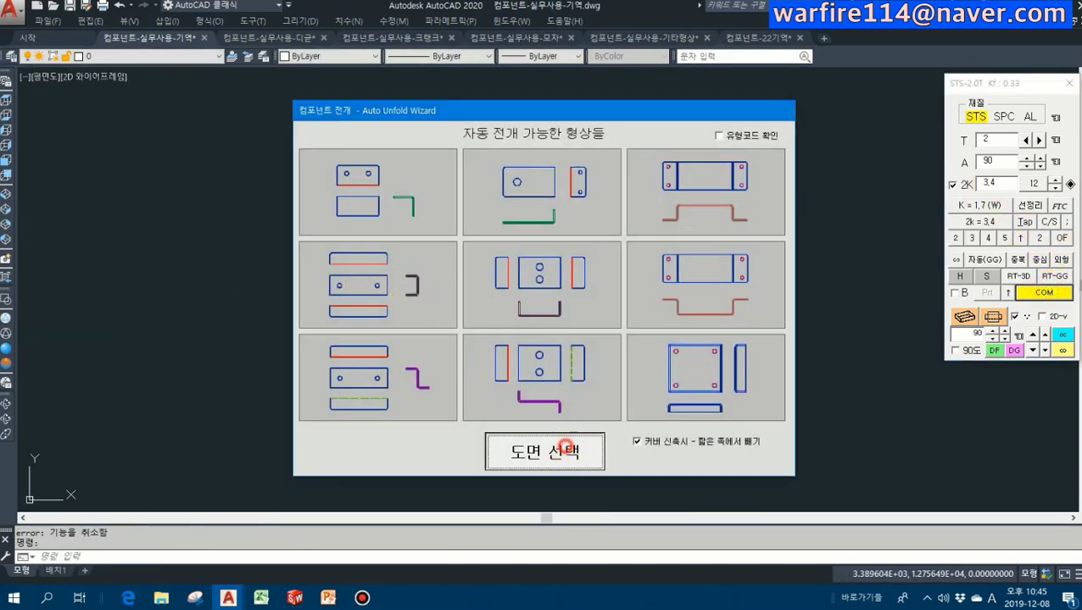
pyautogui.click(374, 243)
pyautogui.click(564, 448)
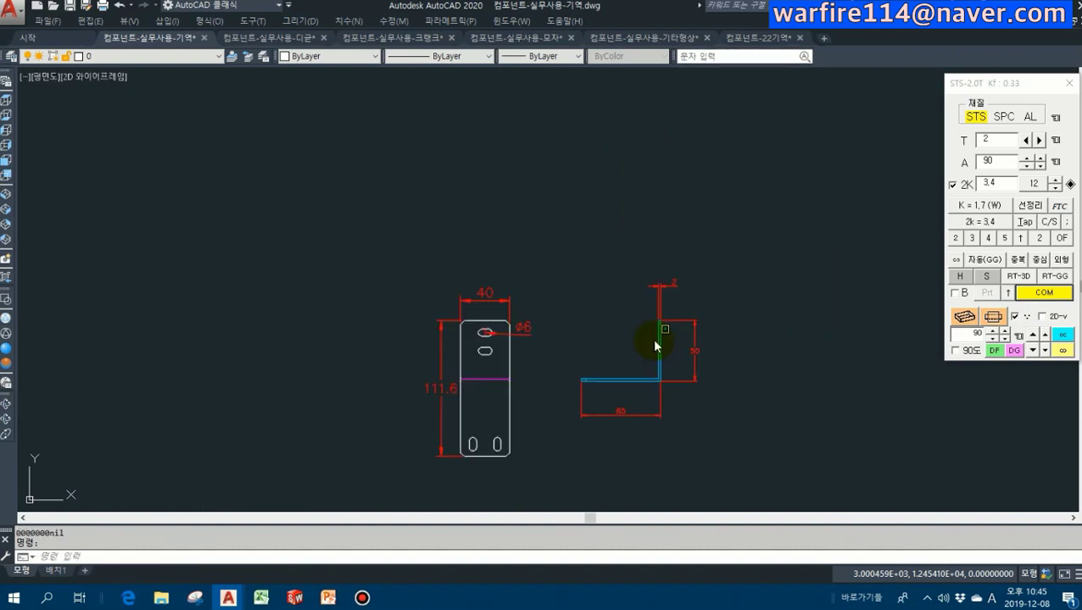
pyautogui.press('Return')
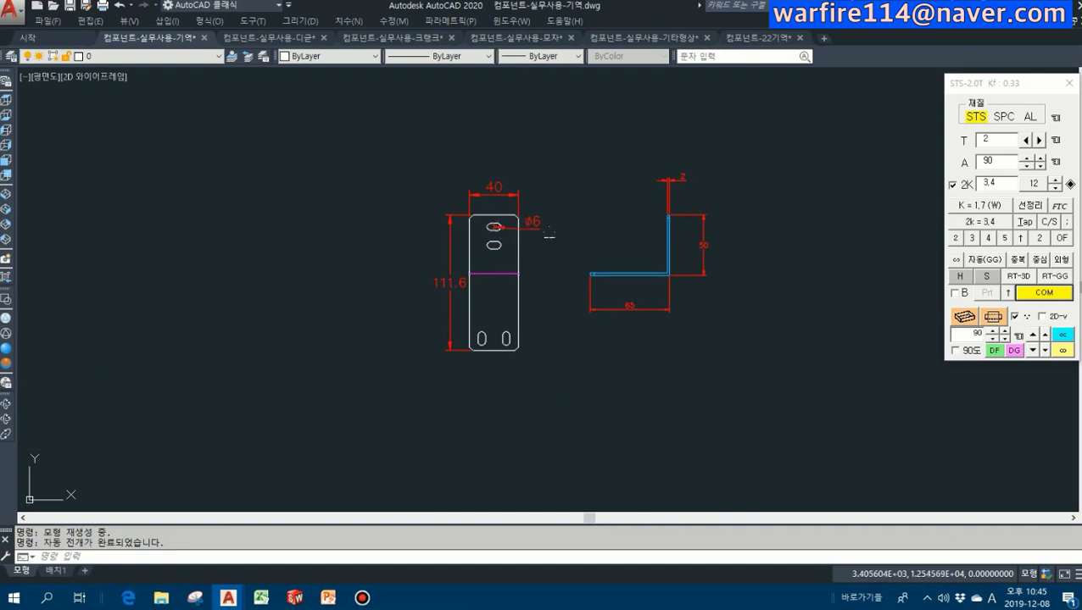
# - Set the unfolding material to SPC with a thickness of 4.5 for the copied SS 4.5T bracket
pyautogui.scroll(-6, 551, 230)
pyautogui.moveTo(662, 400); pyautogui.dragTo(577, 297, button='middle')
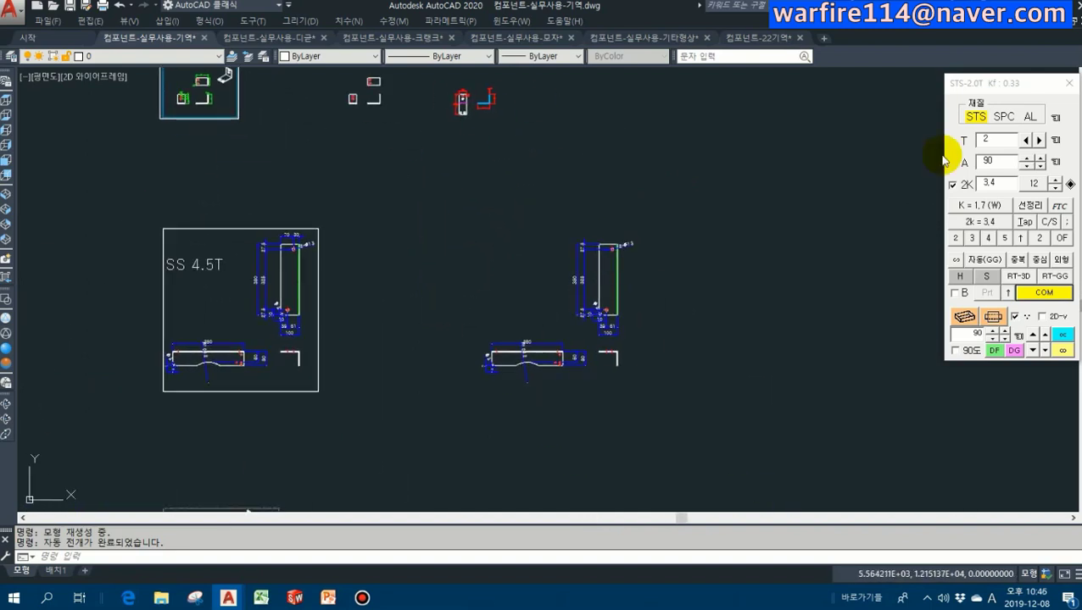
pyautogui.click(1003, 116)
pyautogui.click(1039, 141)
pyautogui.click(1038, 140)
pyautogui.click(1039, 141)
pyautogui.scroll(2, 607, 286)
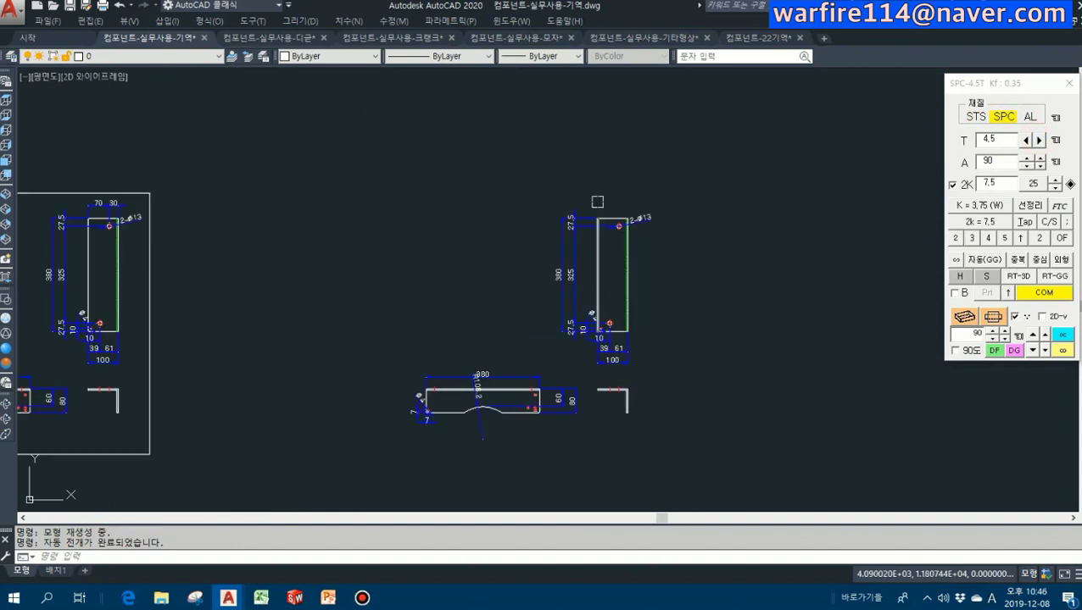
# - Run the Auto Unfold Wizard on all three views of the copied SS 4.5T bracket
pyautogui.scroll(2, 416, 423)
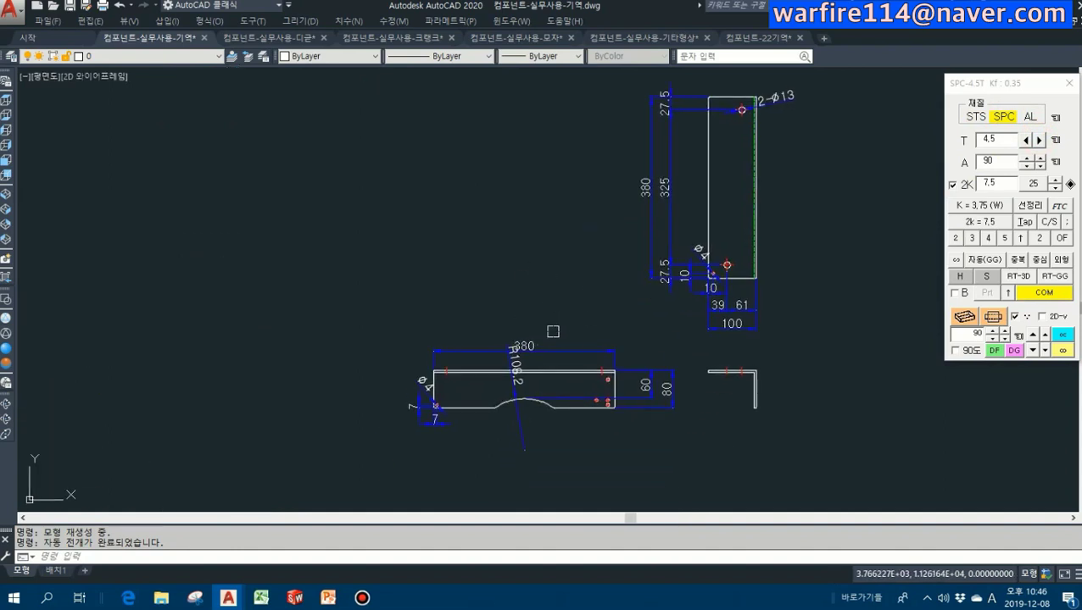
pyautogui.scroll(2, 491, 465)
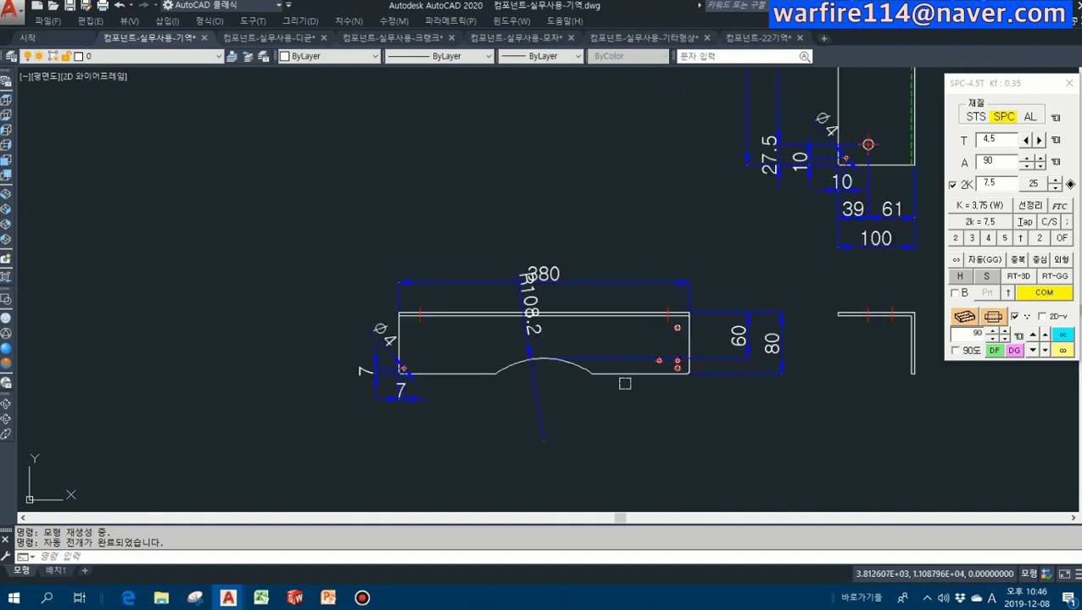
pyautogui.scroll(-4, 518, 385)
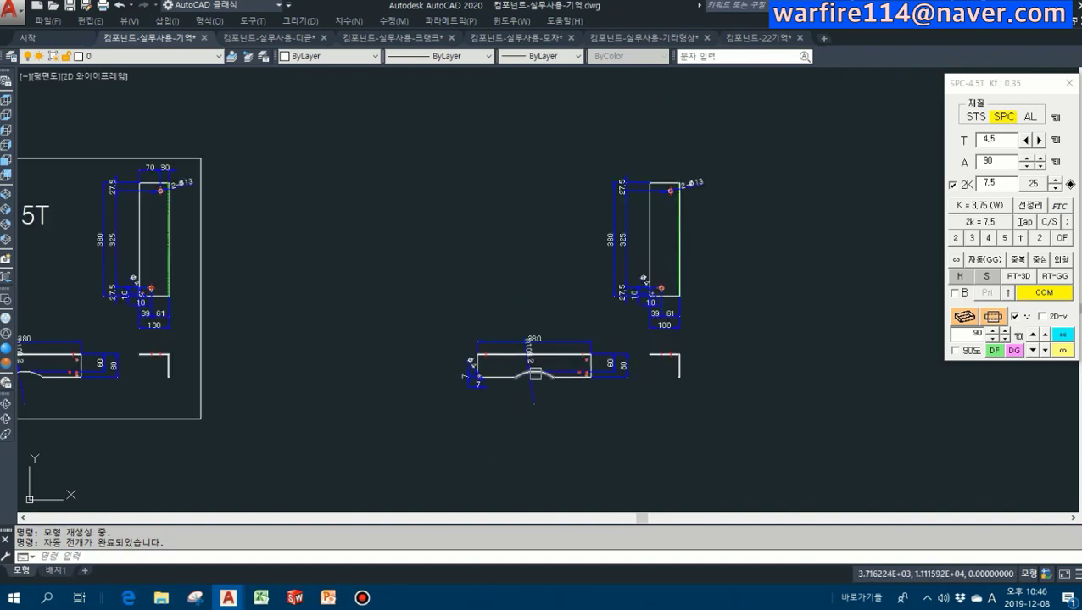
pyautogui.click(1023, 295)
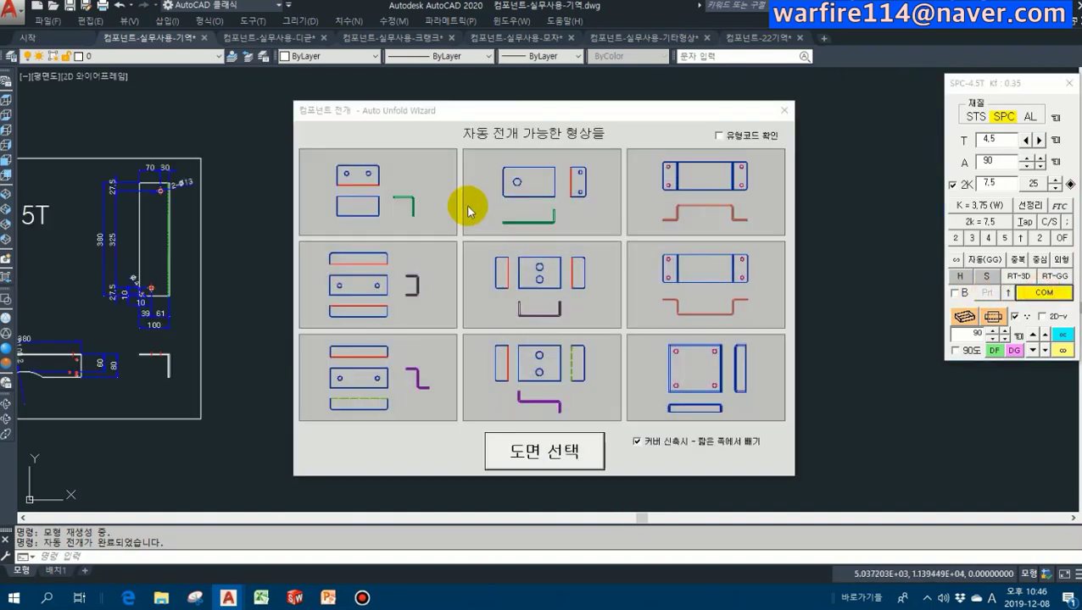
pyautogui.click(543, 442)
pyautogui.click(422, 133)
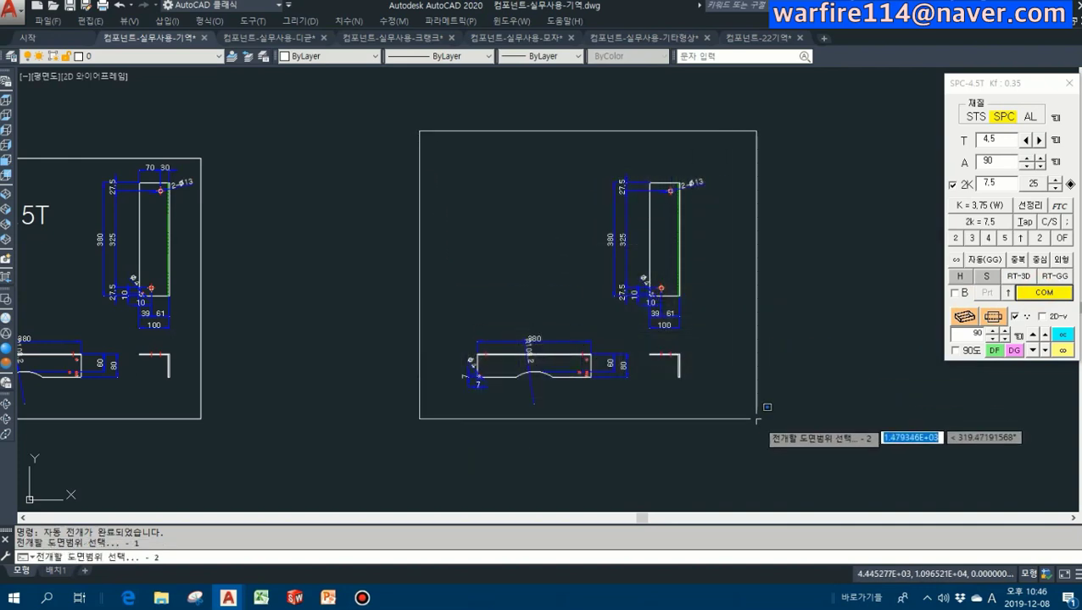
pyautogui.click(772, 409)
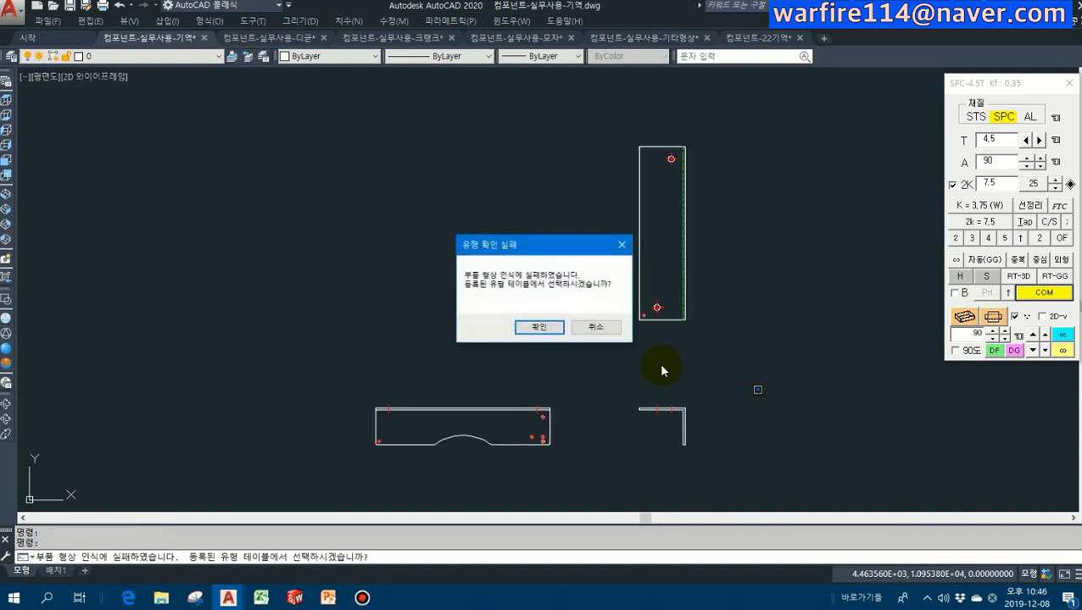
# - Match the unrecognised SS 4.5T bracket to the ㄱ-변형 layout with the notched view left of the corner profile and the plate above, and unfold it
pyautogui.click(541, 327)
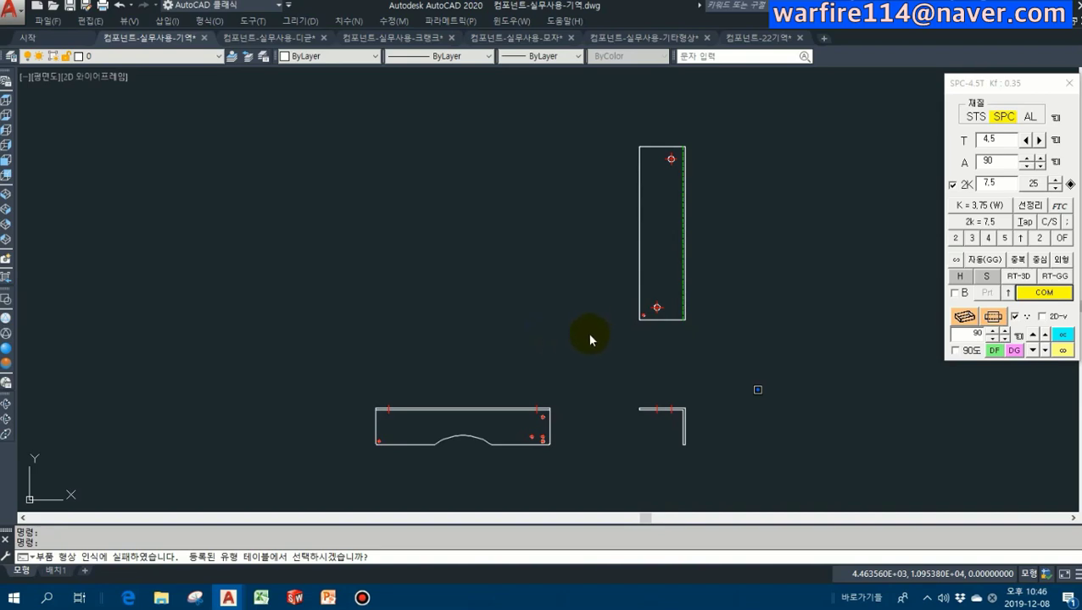
pyautogui.press('Return')
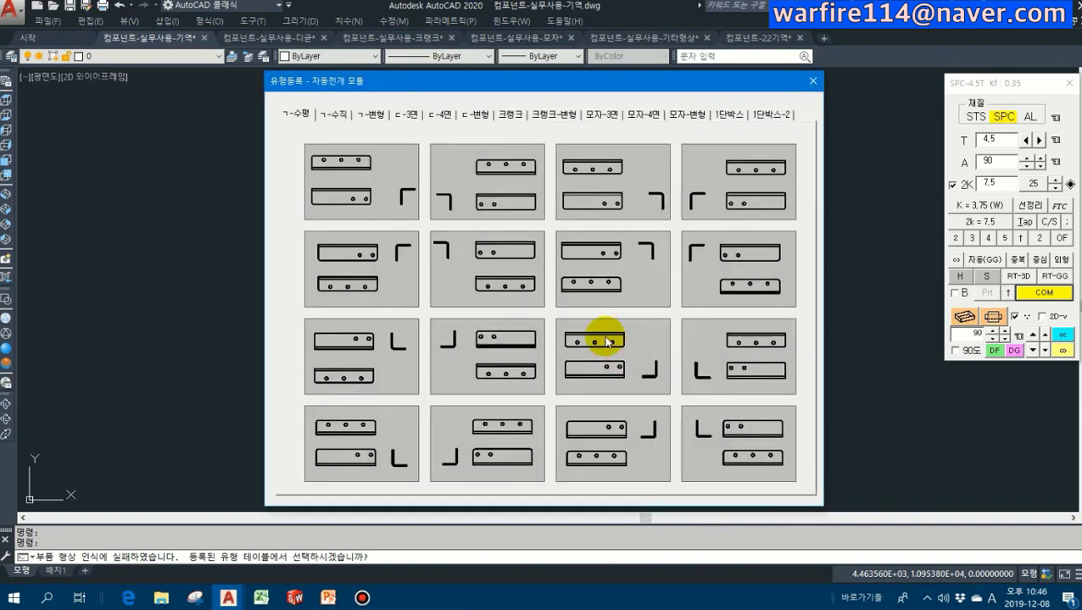
pyautogui.click(373, 113)
pyautogui.moveTo(413, 87)
pyautogui.mouseDown()
pyautogui.moveTo(922, 85)
pyautogui.moveTo(342, 114)
pyautogui.moveTo(179, 76)
pyautogui.moveTo(162, 58)
pyautogui.moveTo(271, 41)
pyautogui.moveTo(348, 48)
pyautogui.mouseUp()
pyautogui.click(395, 119)
pyautogui.moveTo(432, 43); pyautogui.dragTo(193, 83)
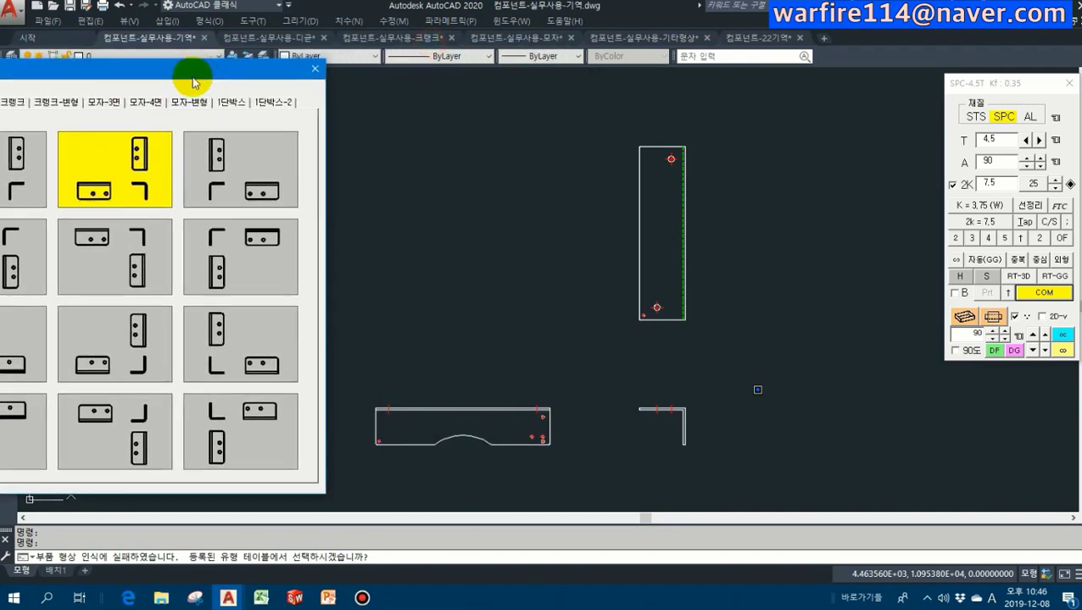
pyautogui.doubleClick(154, 178)
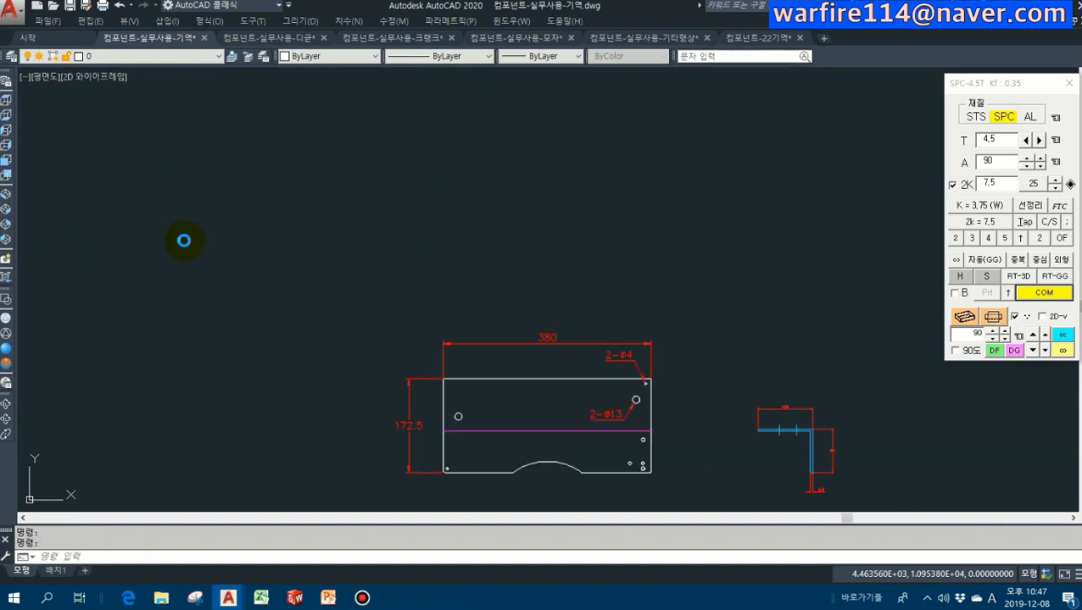
pyautogui.press('Return')
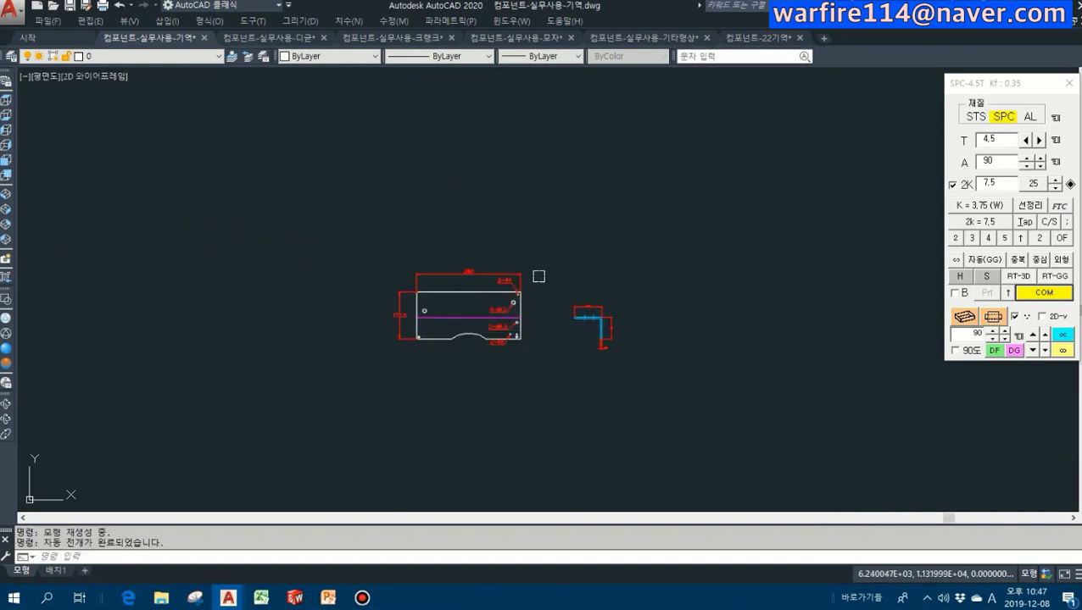
pyautogui.scroll(-8, 607, 280)
pyautogui.scroll(8, 617, 291)
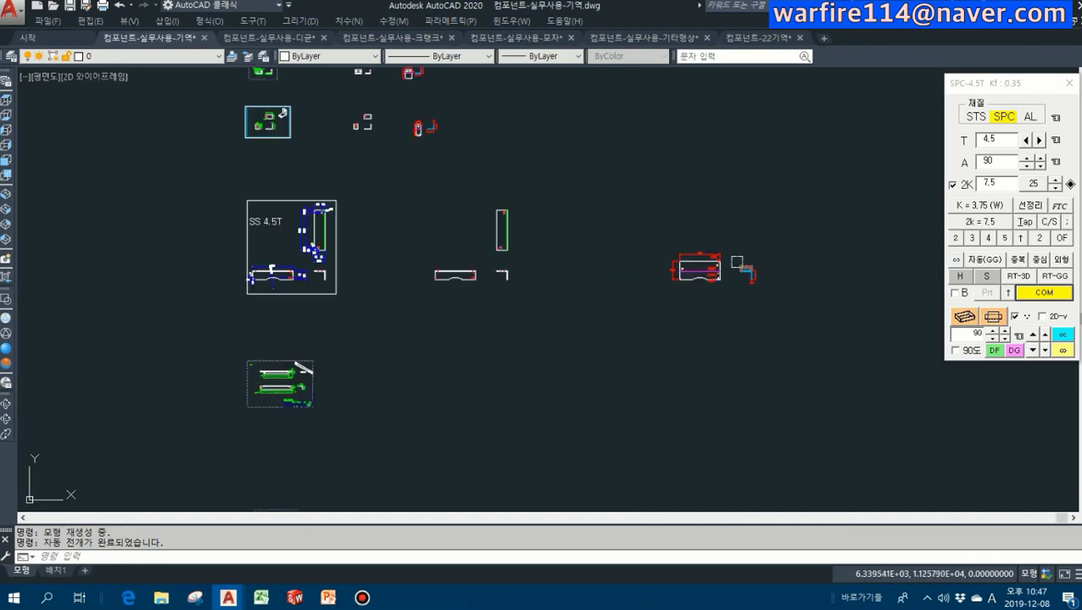
# - Switch to Excel, import the accumulated shape-matching data into the 컴포넌트매칭 sheet and highlight the link pairs in B2:C8
pyautogui.click(264, 602)
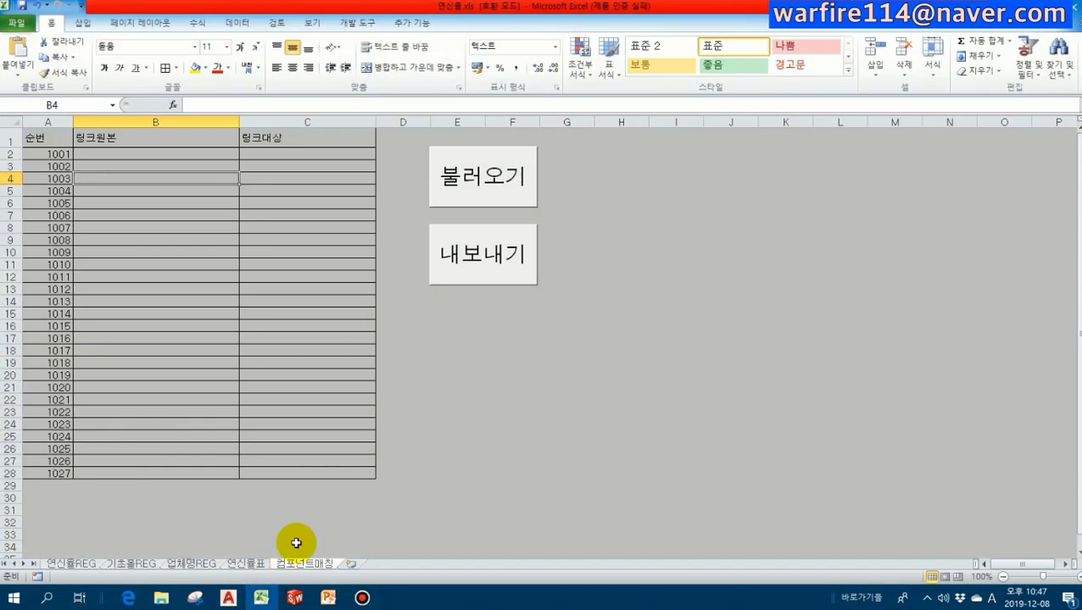
pyautogui.click(454, 374)
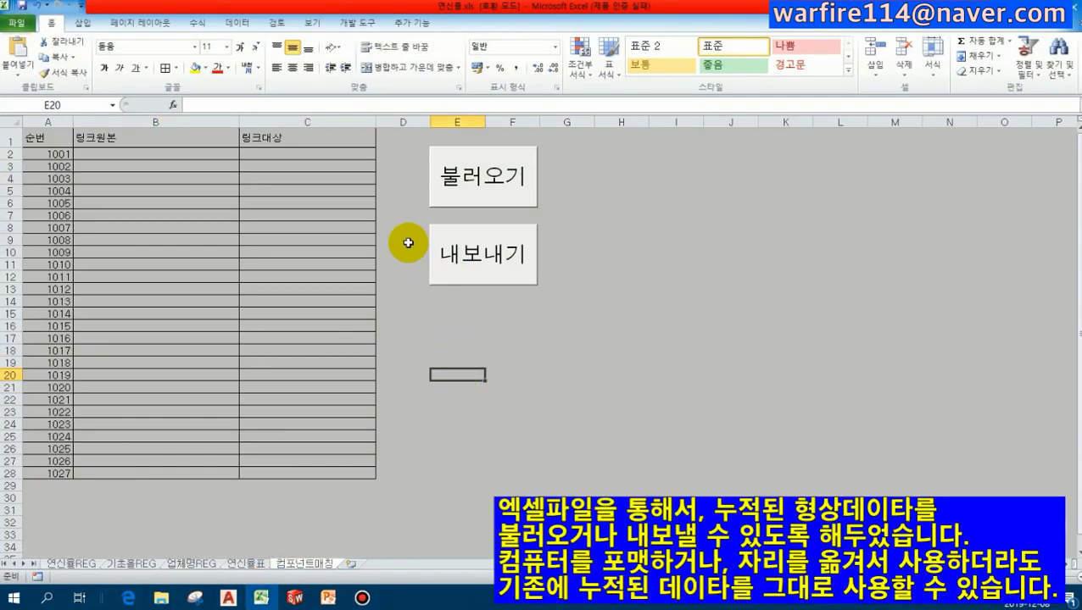
pyautogui.click(481, 174)
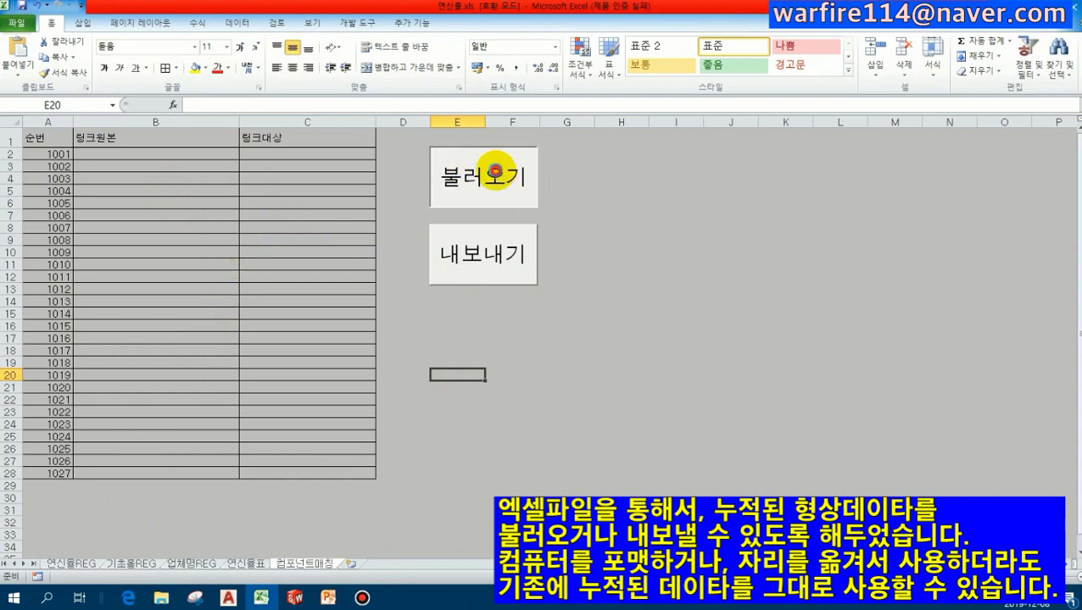
pyautogui.click(613, 339)
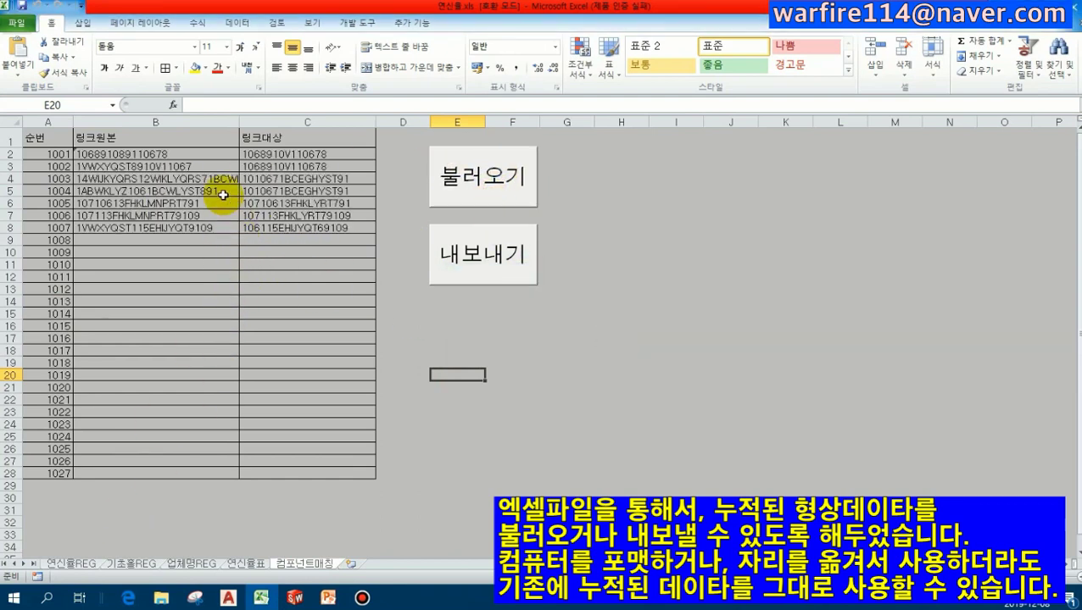
pyautogui.moveTo(212, 157); pyautogui.dragTo(295, 224)
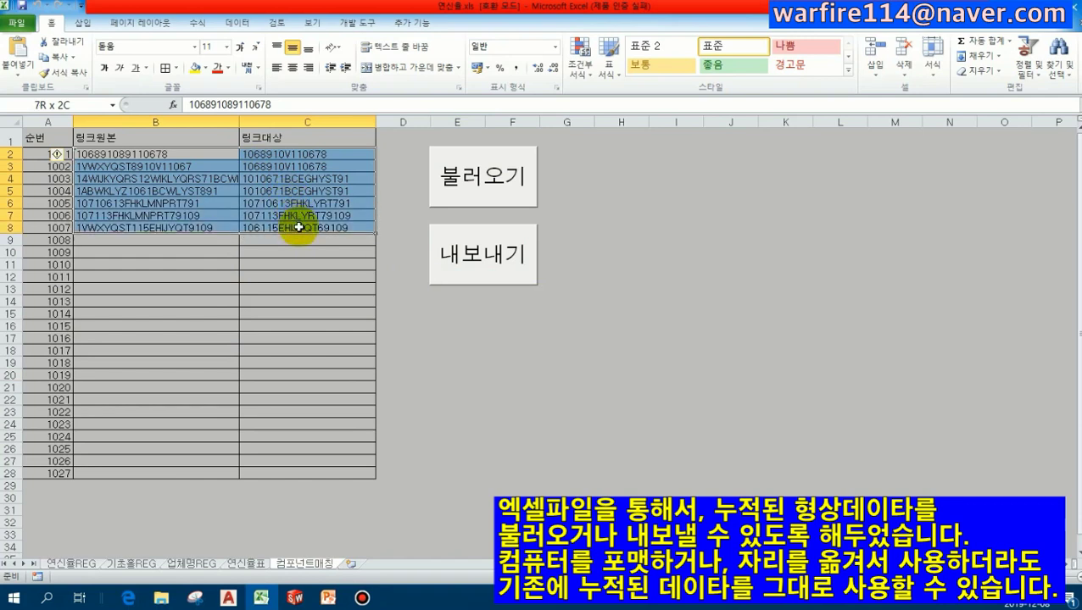
pyautogui.click(300, 252)
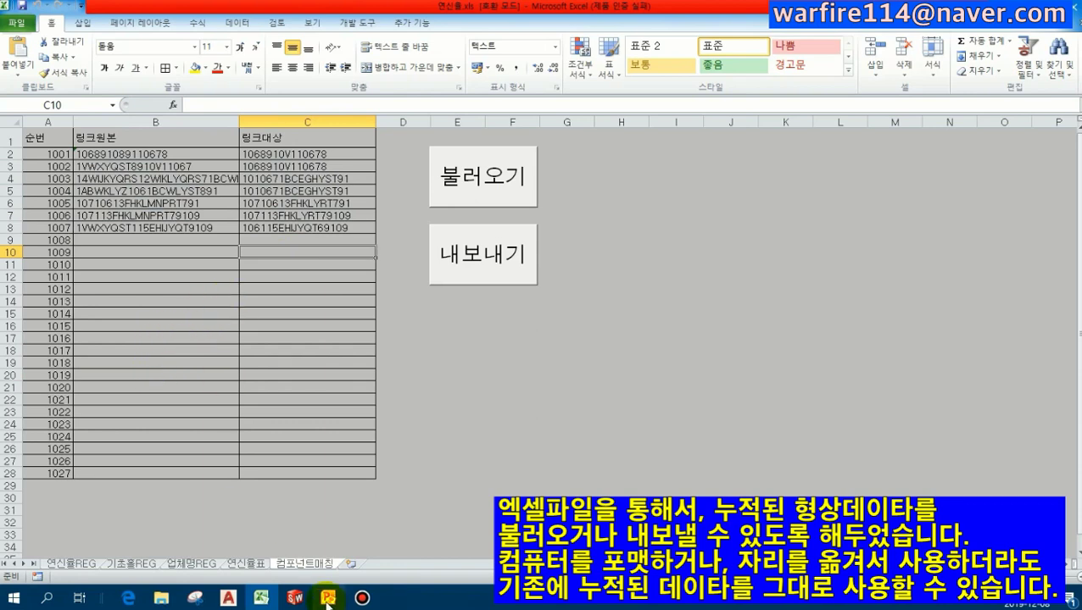
pyautogui.click(215, 370)
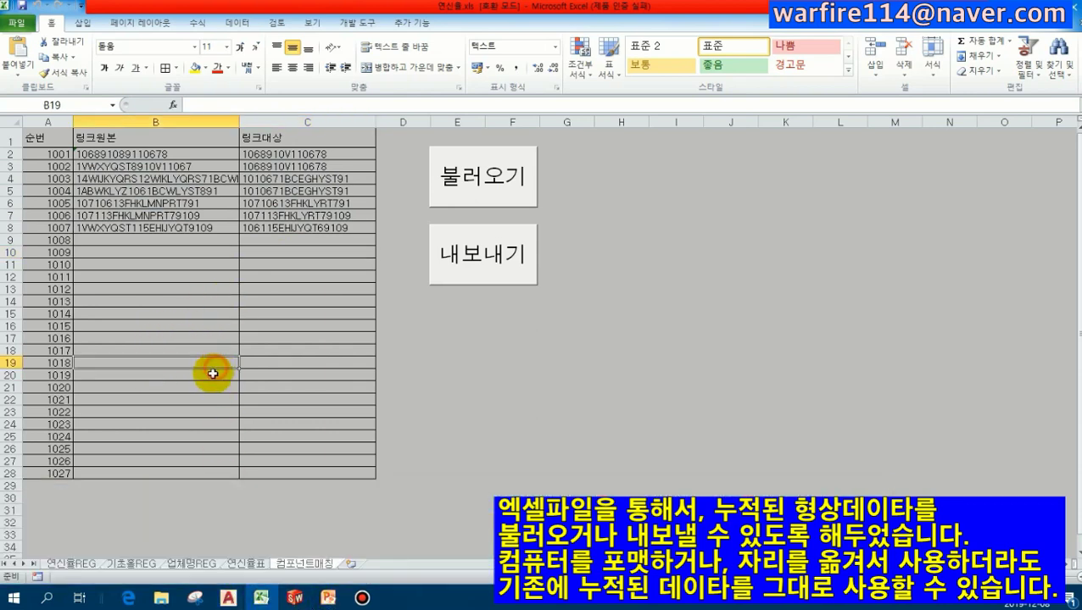
pyautogui.click(212, 338)
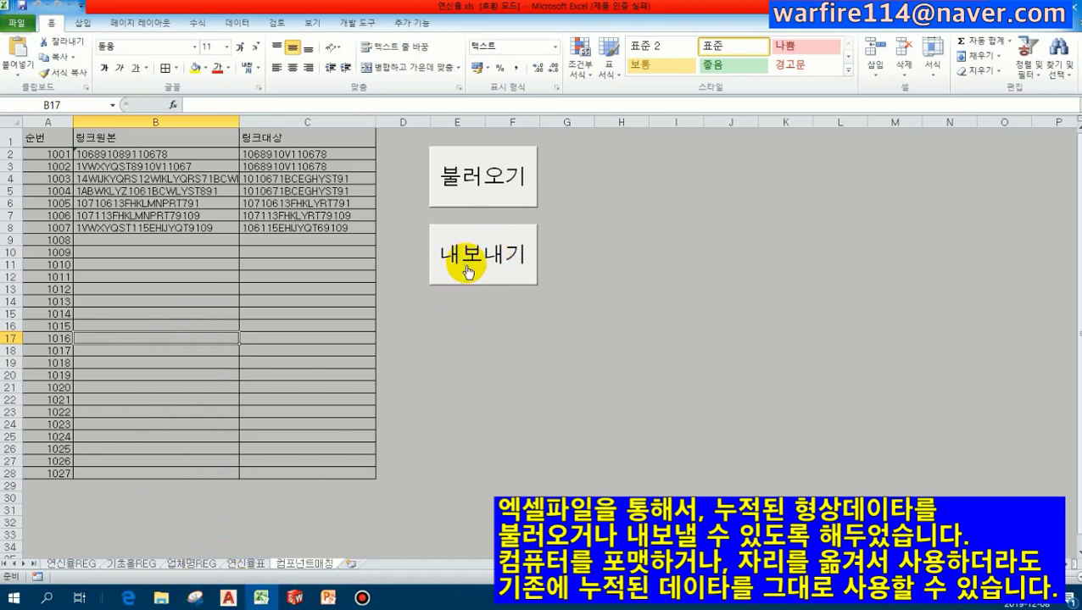
# - Switch back to AutoCAD and bring up the 2PS 3T channel in the 컴포넌트-실무사용-디귿 drawing
pyautogui.moveTo(236, 602)
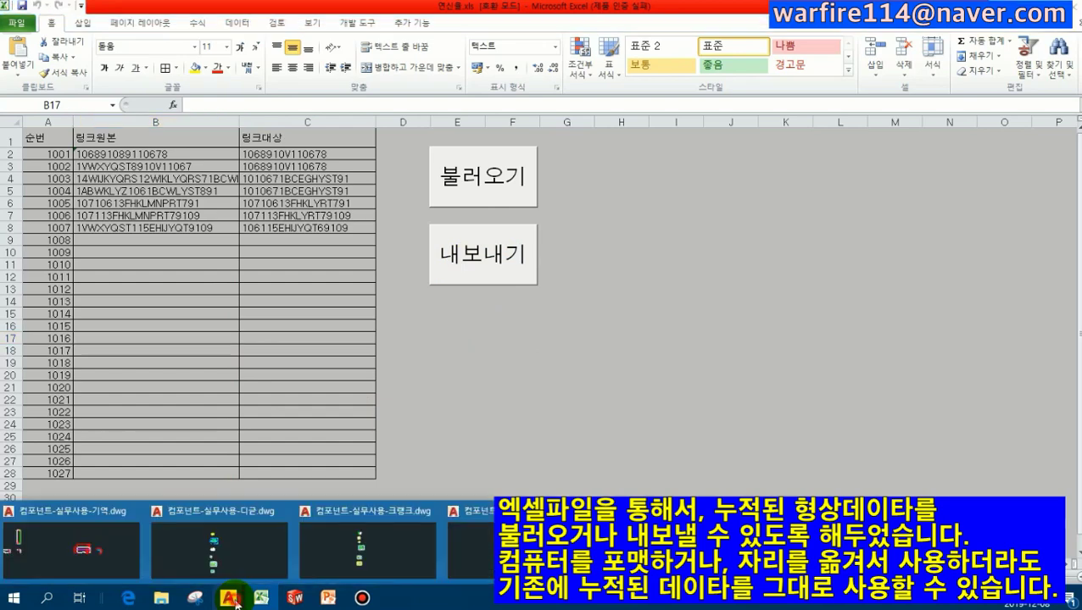
pyautogui.click(229, 599)
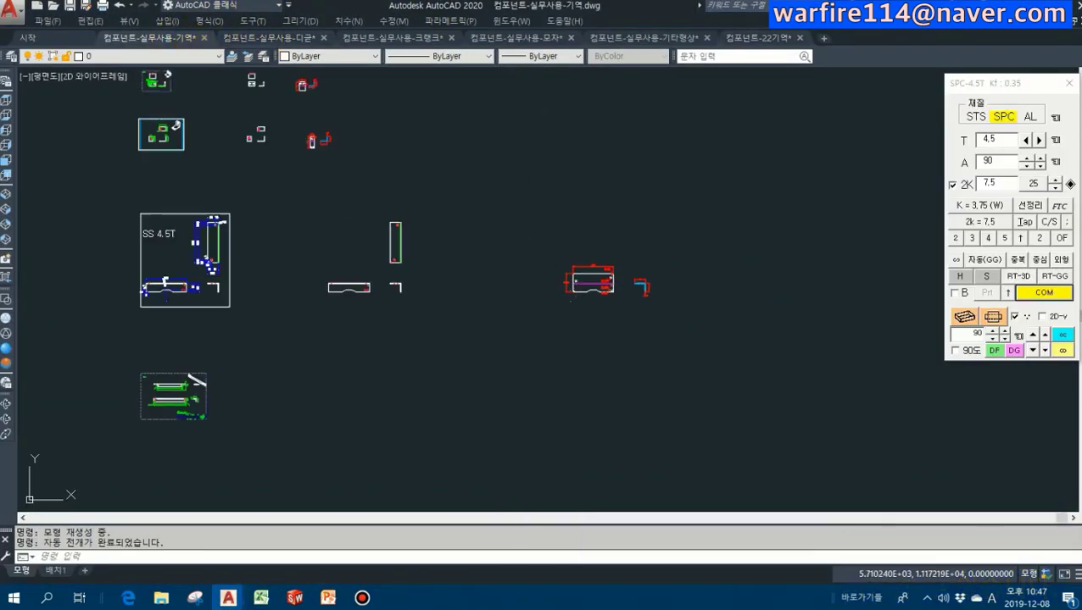
pyautogui.scroll(3, 481, 327)
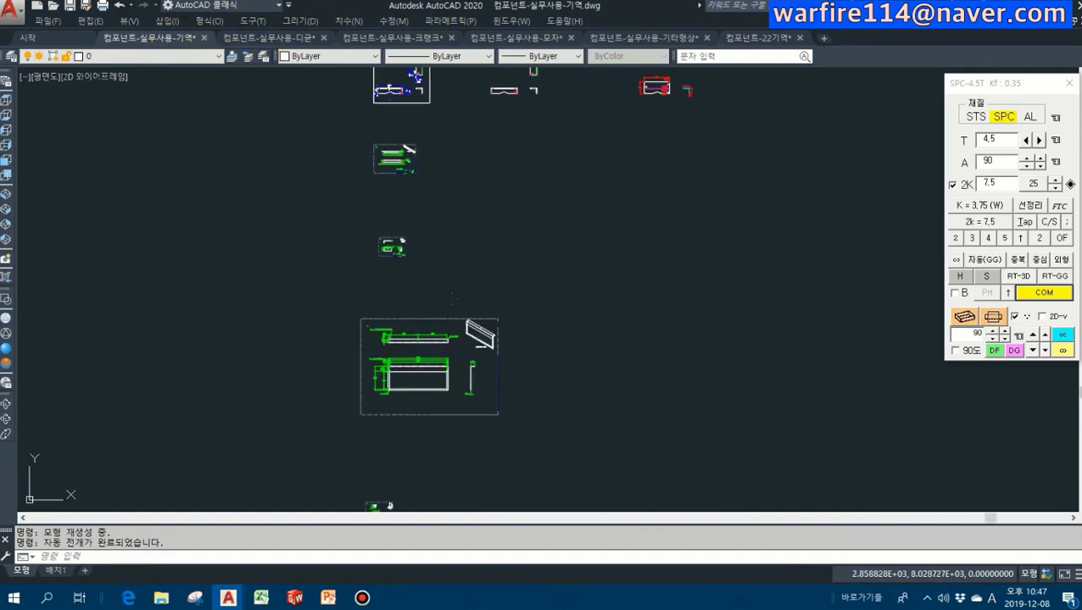
pyautogui.scroll(4, 406, 307)
pyautogui.click(254, 38)
pyautogui.scroll(6, 528, 392)
pyautogui.press('Escape')
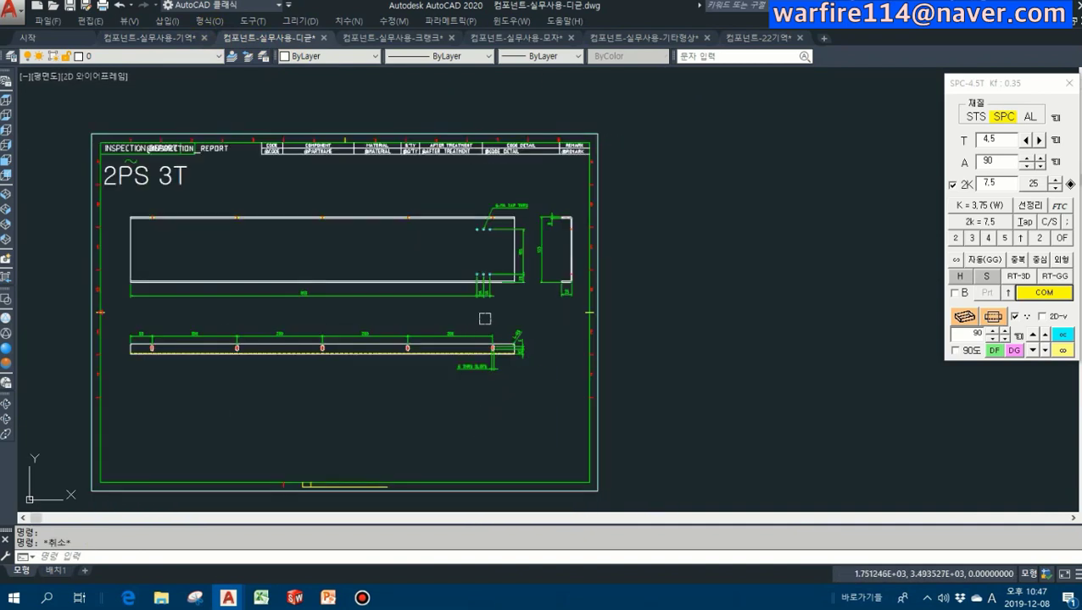
# - Copy the 2PS 3T channel's views and dimensions horizontally to the empty area right of the drawing sheet
pyautogui.scroll(-2, 472, 321)
pyautogui.press('m')
pyautogui.press('space')
pyautogui.click(120, 229)
pyautogui.click(561, 368)
pyautogui.press('space')
pyautogui.click(270, 274)
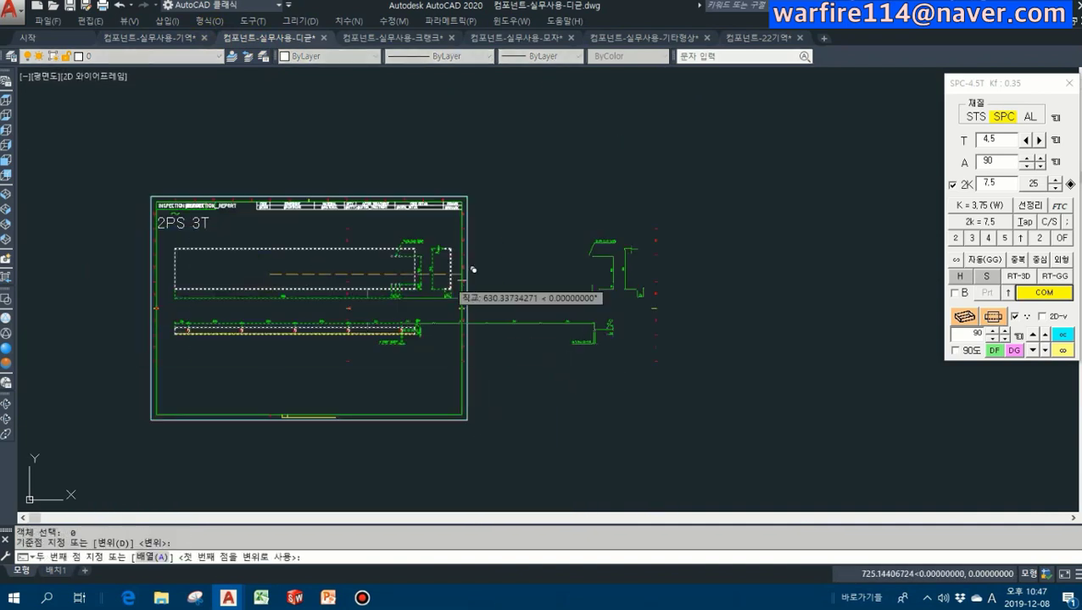
pyautogui.click(557, 279)
pyautogui.press('Escape')
# - Erase the stray sheet border marks on both sides of the copied channel views
pyautogui.scroll(-3, 507, 205)
pyautogui.scroll(3, 501, 223)
pyautogui.scroll(-3, 538, 265)
pyautogui.scroll(4, 535, 282)
pyautogui.press('Escape')
pyautogui.press('Escape')
pyautogui.click(351, 166)
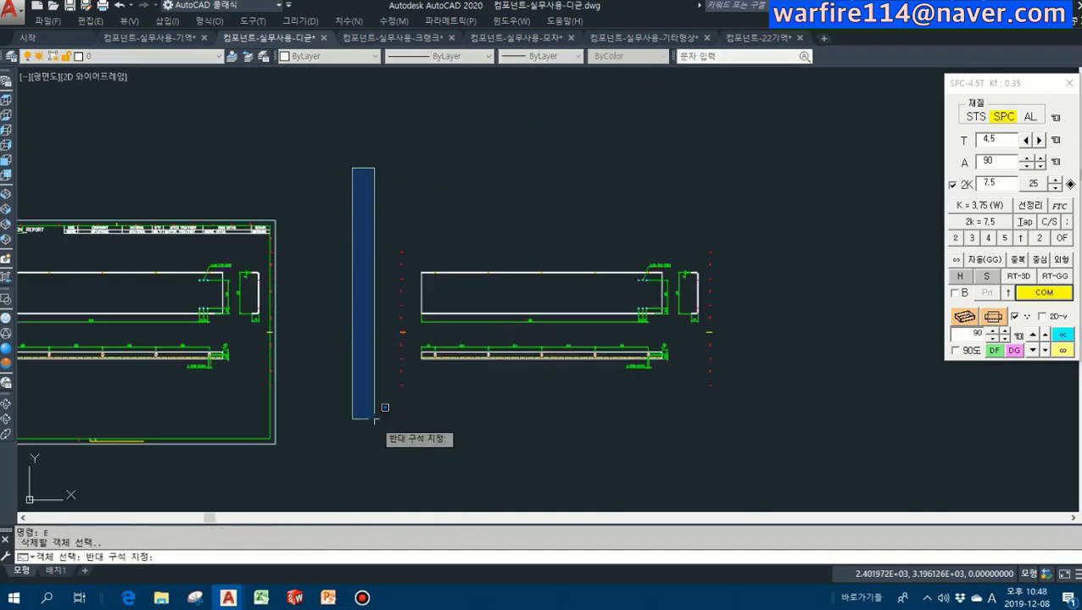
pyautogui.click(413, 441)
pyautogui.scroll(2, 828, 347)
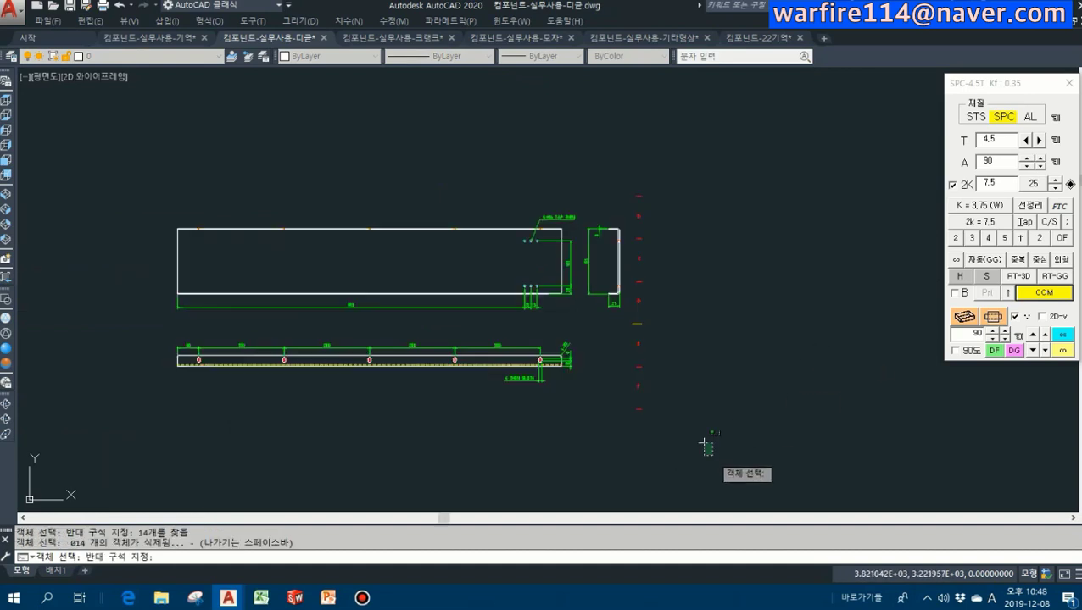
pyautogui.click(624, 143)
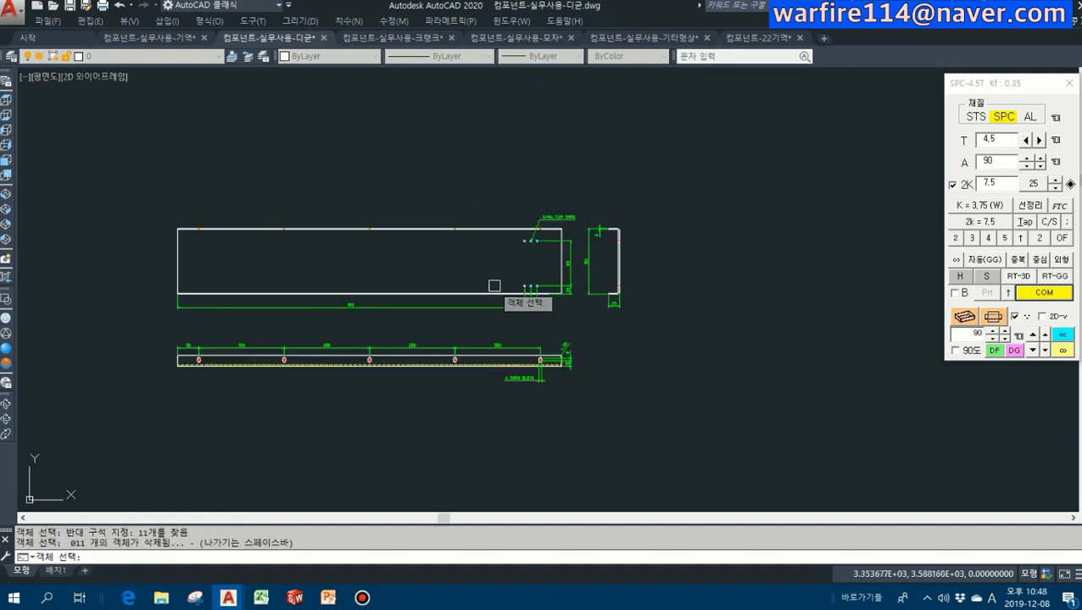
# - Set the unfolding material to STS with a thickness of 3 for the copied 2PS 3T channel
pyautogui.moveTo(504, 291); pyautogui.dragTo(581, 271, button='middle')
pyautogui.click(979, 117)
pyautogui.click(1022, 141)
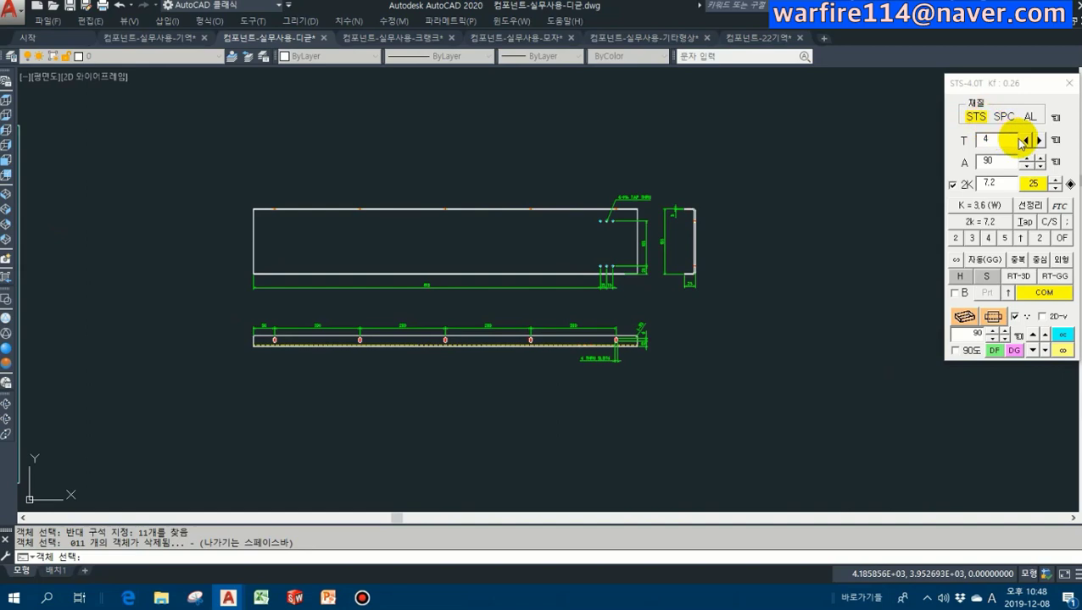
pyautogui.click(1024, 142)
pyautogui.click(1025, 142)
# - Unfold the copied channel with the Auto Unfold Wizard, enclosing all three of its views
pyautogui.click(1029, 293)
pyautogui.click(593, 444)
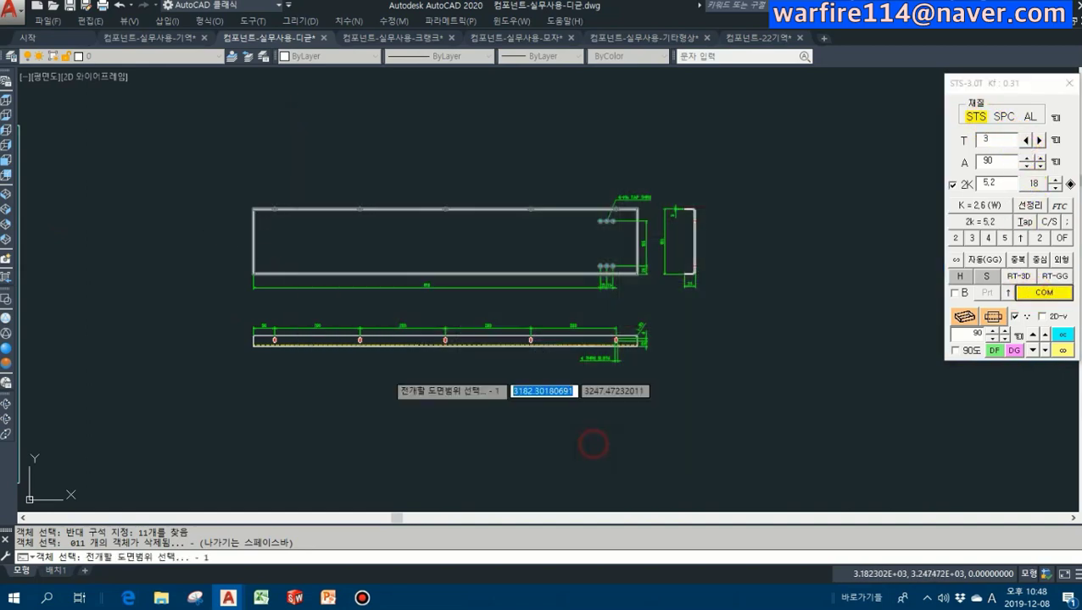
pyautogui.click(189, 141)
pyautogui.click(778, 456)
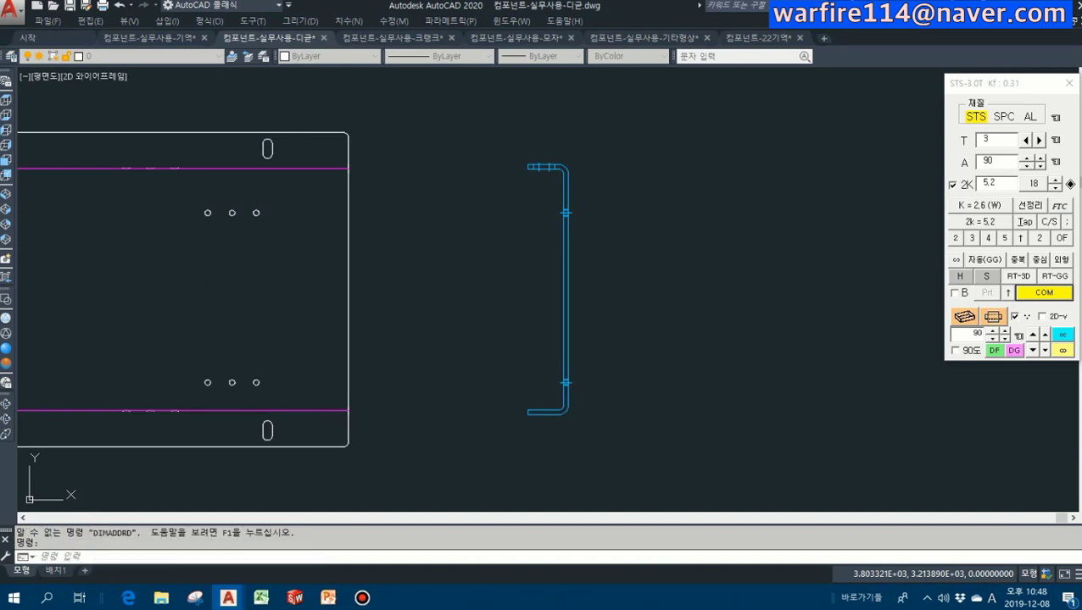
pyautogui.click(1035, 239)
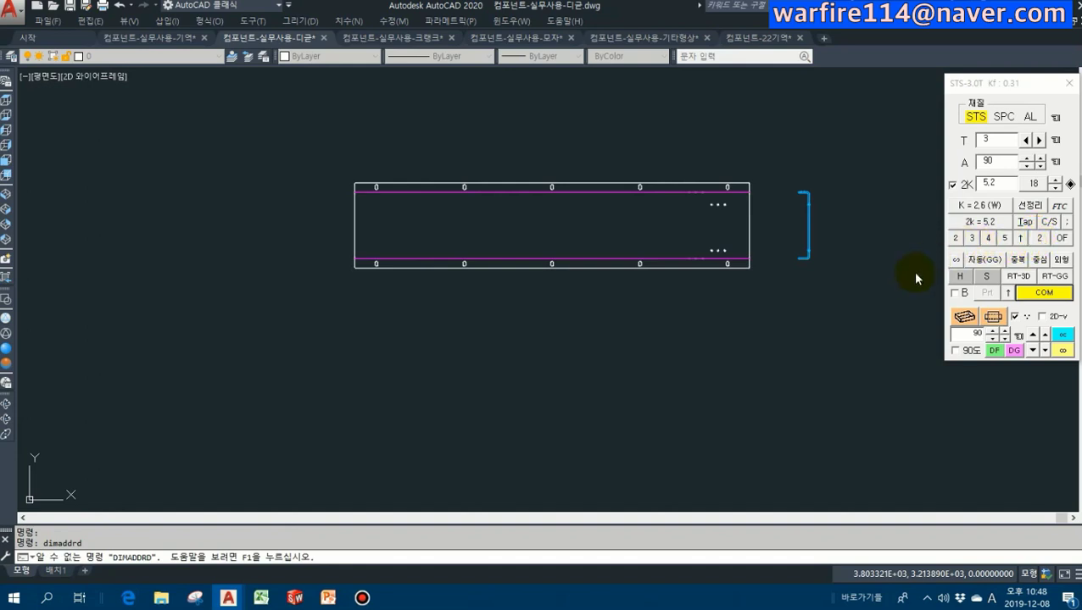
pyautogui.click(517, 310)
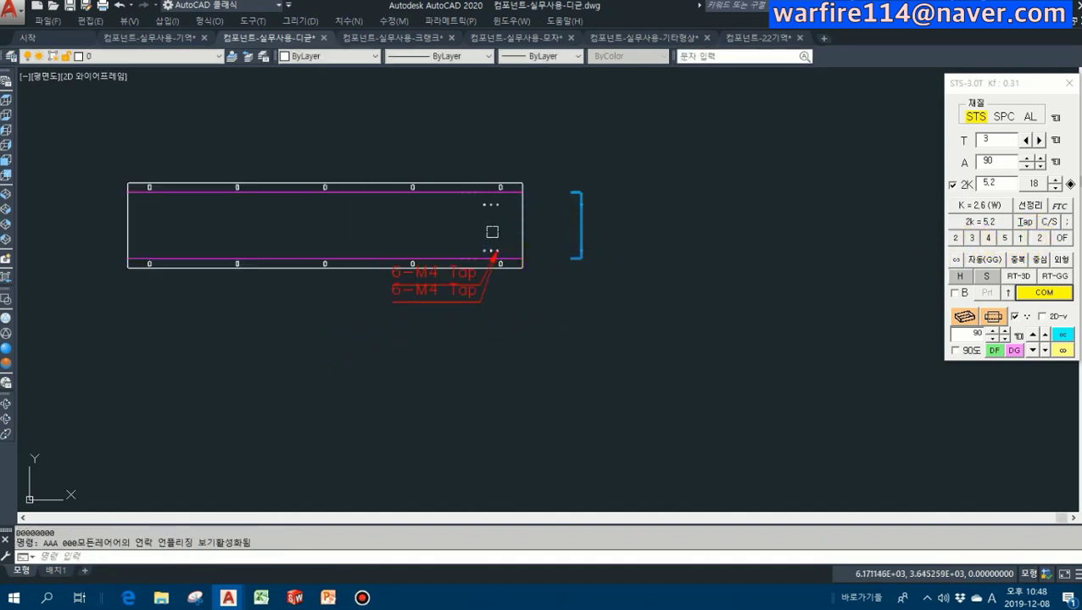
# - Erase the two overlapping 6-M4 Tap leader notes from the channel's flat pattern
pyautogui.press('e')
pyautogui.press('space')
pyautogui.click(583, 349)
pyautogui.click(541, 275)
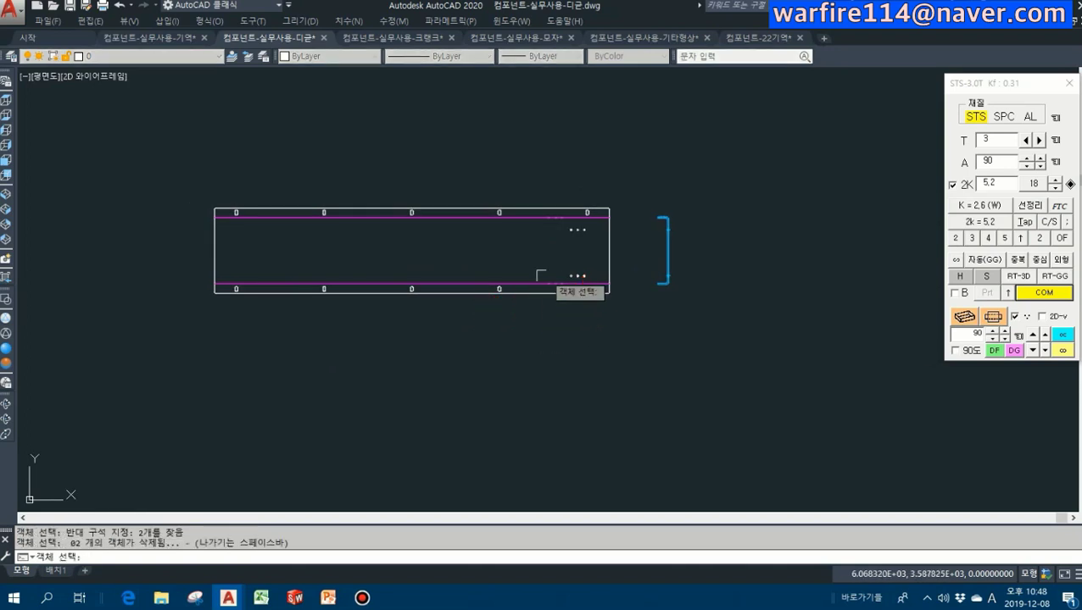
pyautogui.press('Escape')
pyautogui.scroll(2, 529, 220)
pyautogui.moveTo(502, 227); pyautogui.dragTo(551, 238, button='middle')
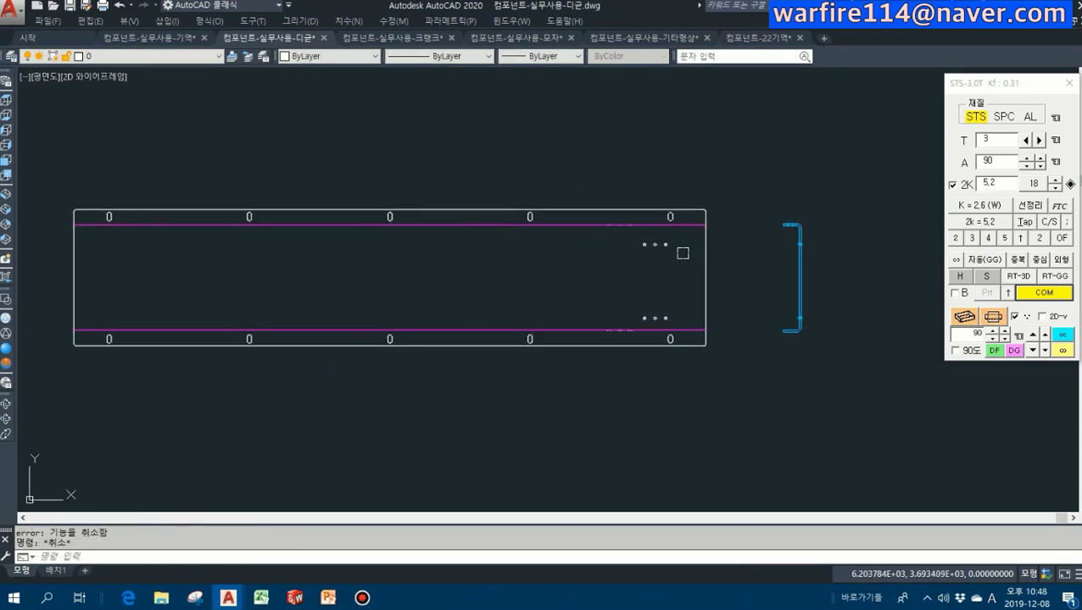
# - Examine the channel's flat pattern against its copied views, checking the slots, holes and bend lines, and look over the remaining channel sheets
pyautogui.scroll(5, 587, 227)
pyautogui.scroll(-5, 733, 228)
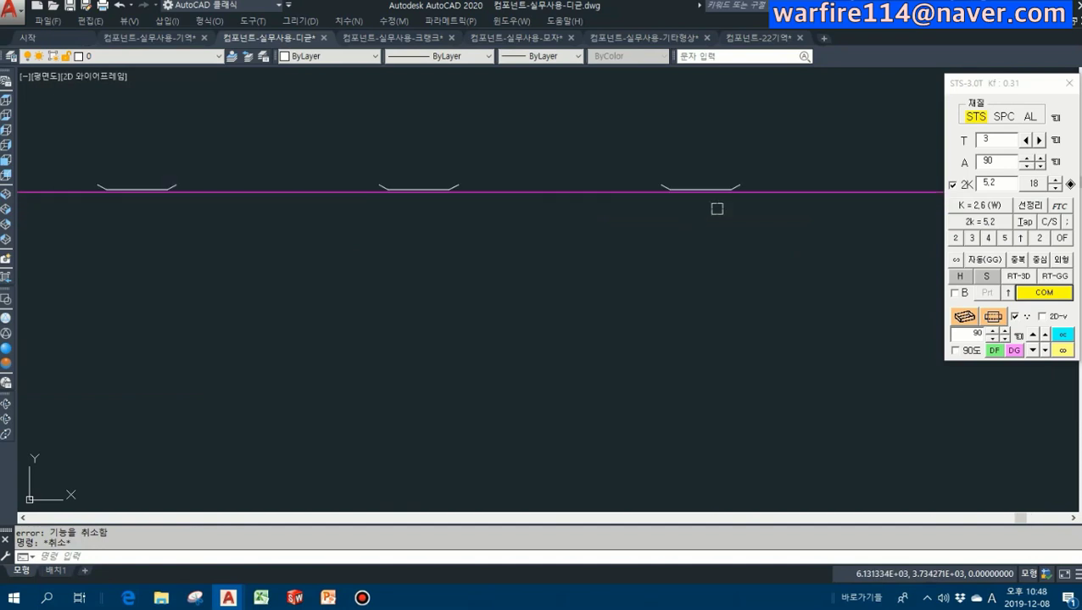
pyautogui.scroll(2, 636, 378)
pyautogui.scroll(-6, 635, 378)
pyautogui.moveTo(150, 285); pyautogui.dragTo(609, 285, button='middle')
pyautogui.scroll(-2, 278, 316)
pyautogui.scroll(3, 224, 251)
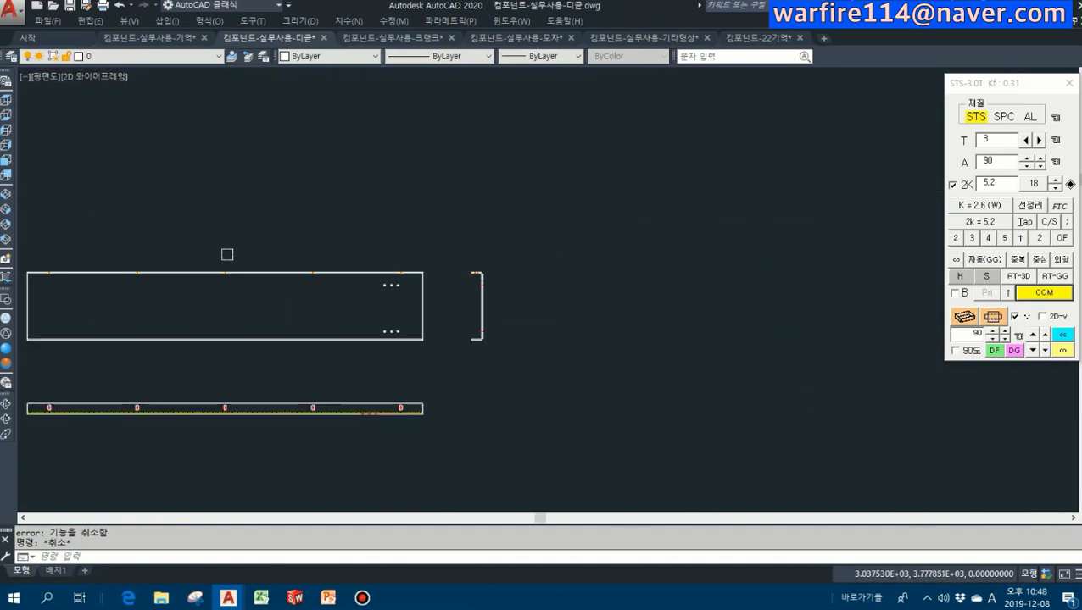
pyautogui.scroll(4, 405, 267)
pyautogui.scroll(-4, 568, 284)
pyautogui.scroll(4, 469, 398)
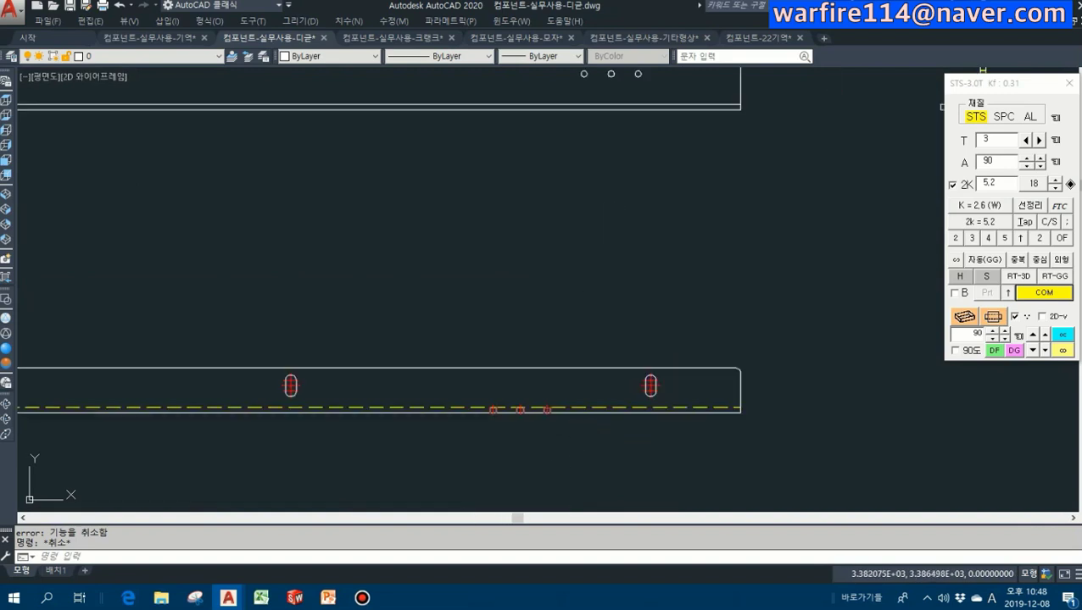
pyautogui.scroll(4, 561, 408)
pyautogui.scroll(-8, 517, 368)
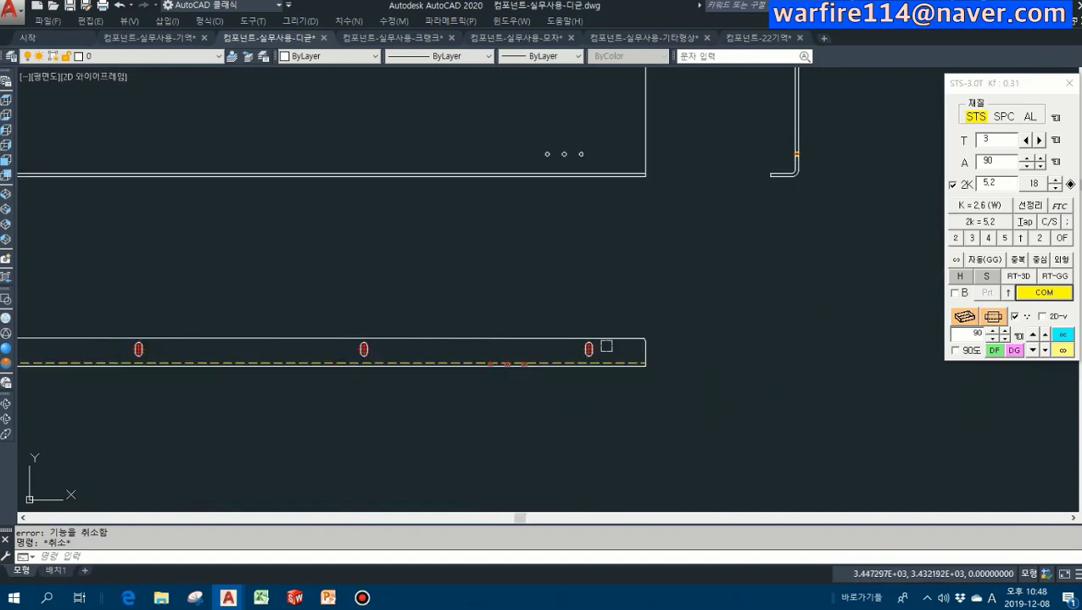
pyautogui.scroll(-2, 541, 305)
pyautogui.scroll(6, 626, 374)
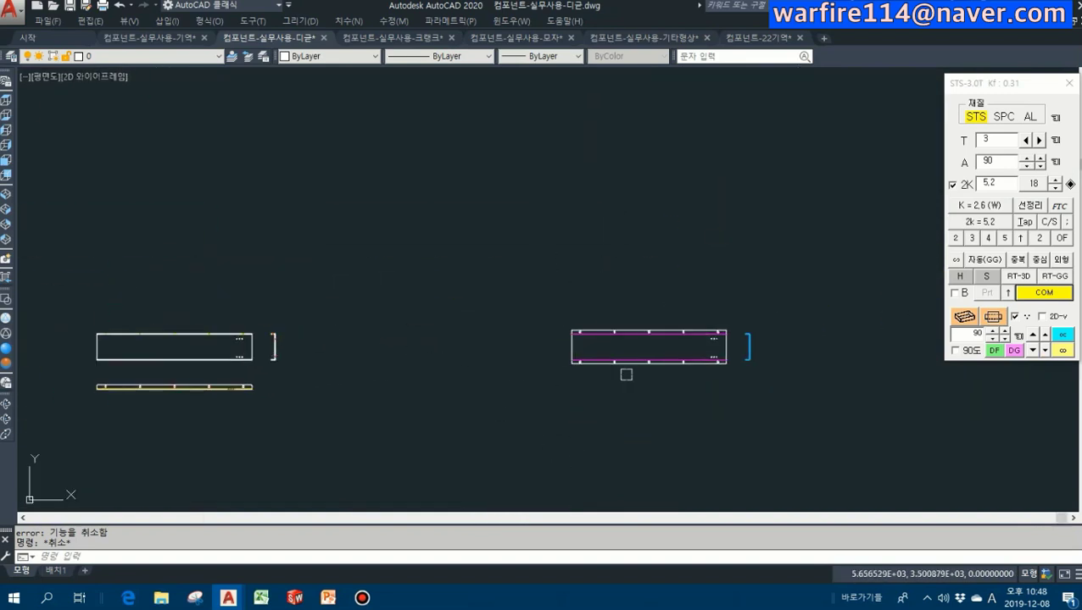
pyautogui.scroll(2, 839, 334)
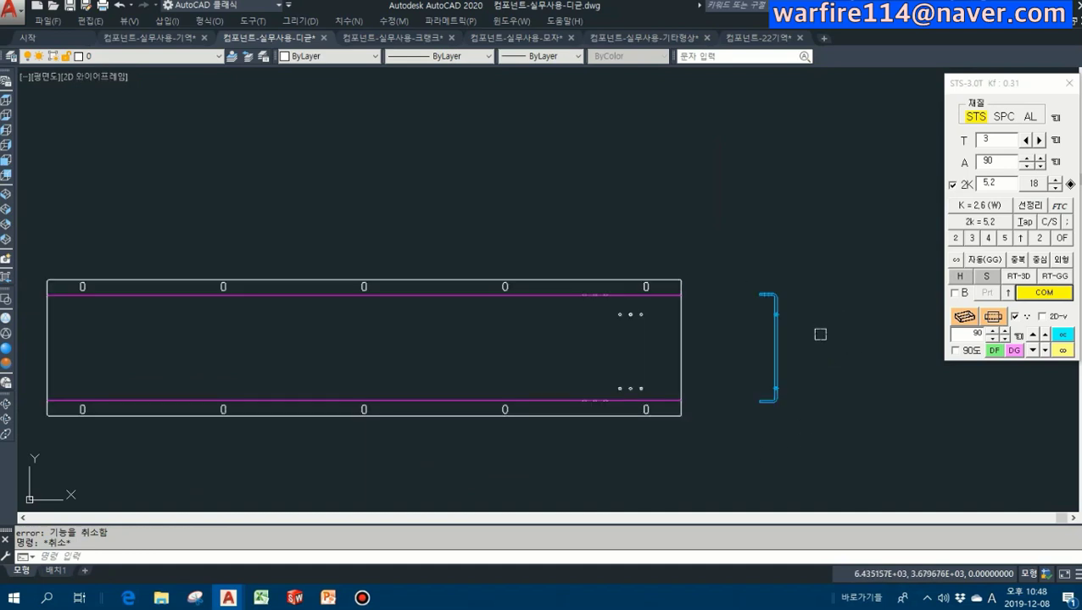
pyautogui.scroll(-8, 553, 238)
pyautogui.moveTo(364, 125); pyautogui.dragTo(637, 253, button='middle')
pyautogui.moveTo(266, 201); pyautogui.dragTo(353, 304, button='middle')
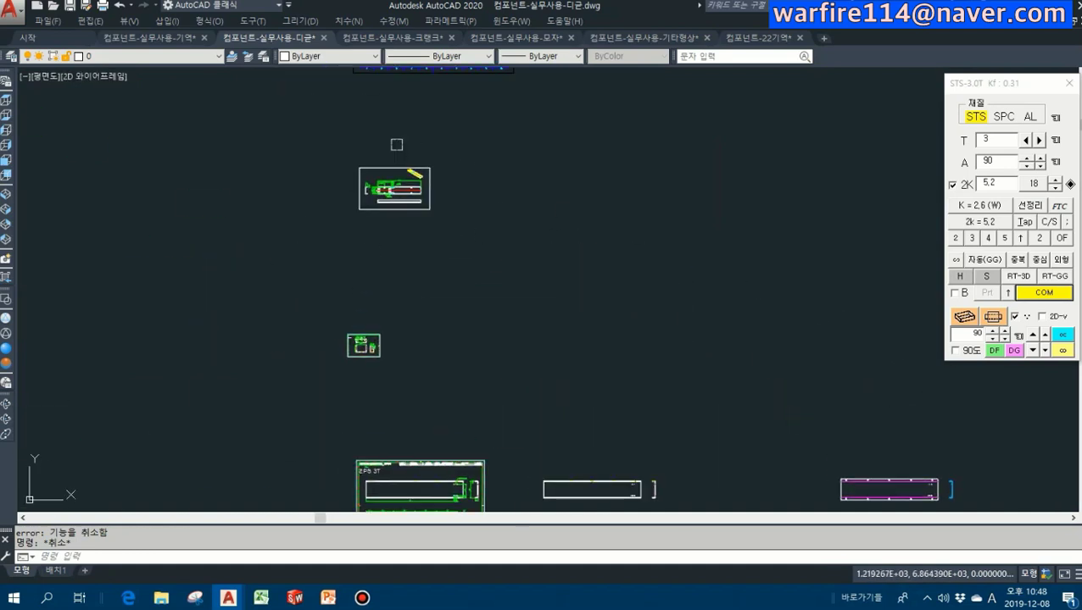
pyautogui.scroll(2, 399, 137)
pyautogui.scroll(4, 370, 159)
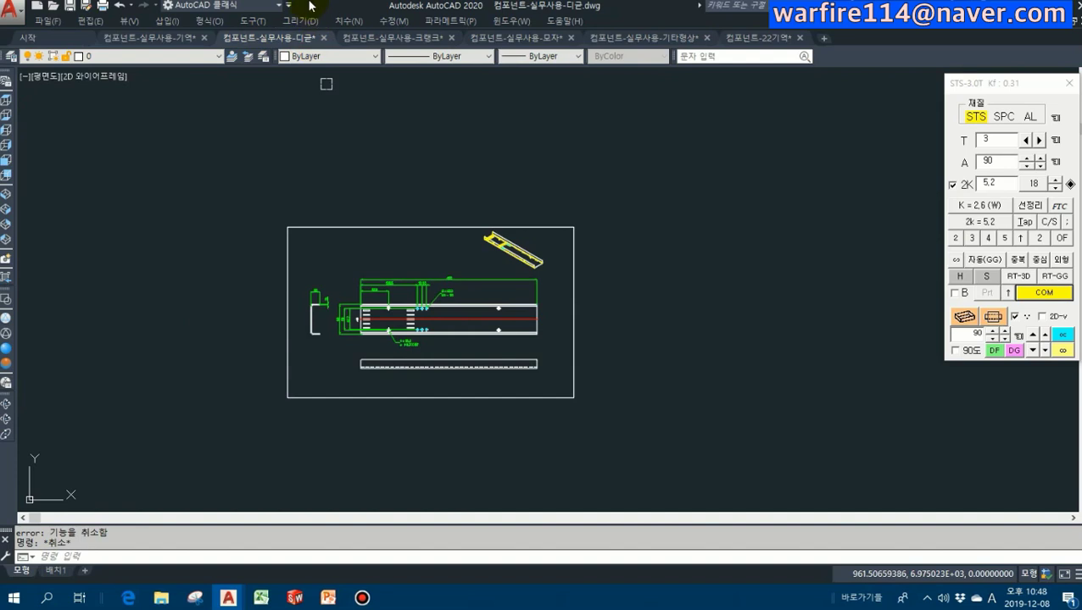
# - Switch to the 컴포넌트-실무사용-크랭크 drawing and find the 2PS 1.5T sheet of the notched crank bracket
pyautogui.click(396, 39)
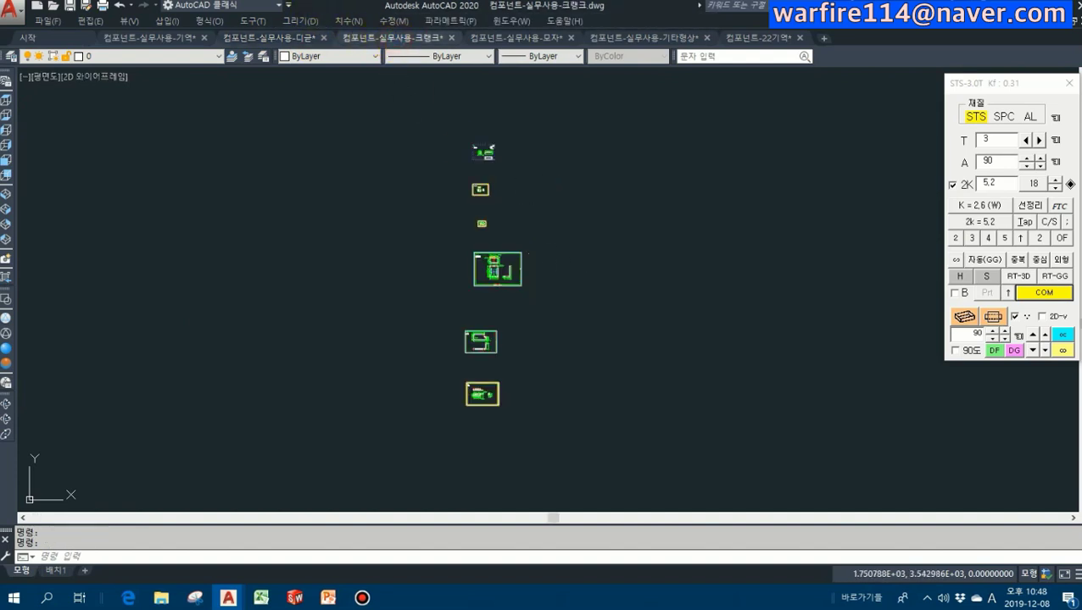
pyautogui.scroll(9, 505, 279)
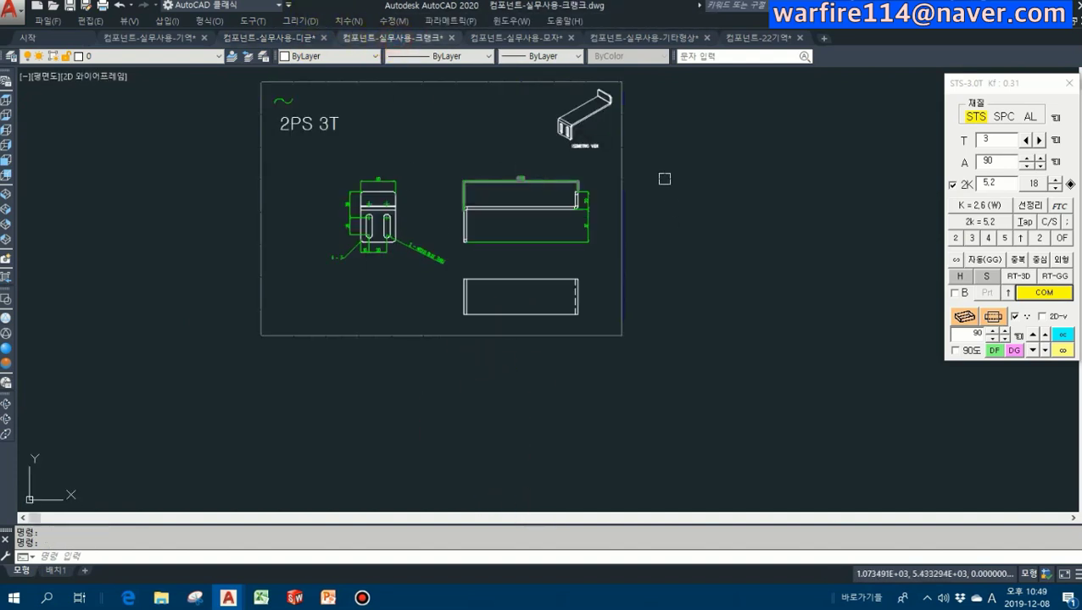
pyautogui.moveTo(583, 164); pyautogui.dragTo(644, 267, button='middle')
pyautogui.scroll(2, 488, 330)
pyautogui.scroll(-8, 526, 339)
pyautogui.moveTo(555, 401); pyautogui.dragTo(456, 250, button='middle')
pyautogui.scroll(8, 387, 243)
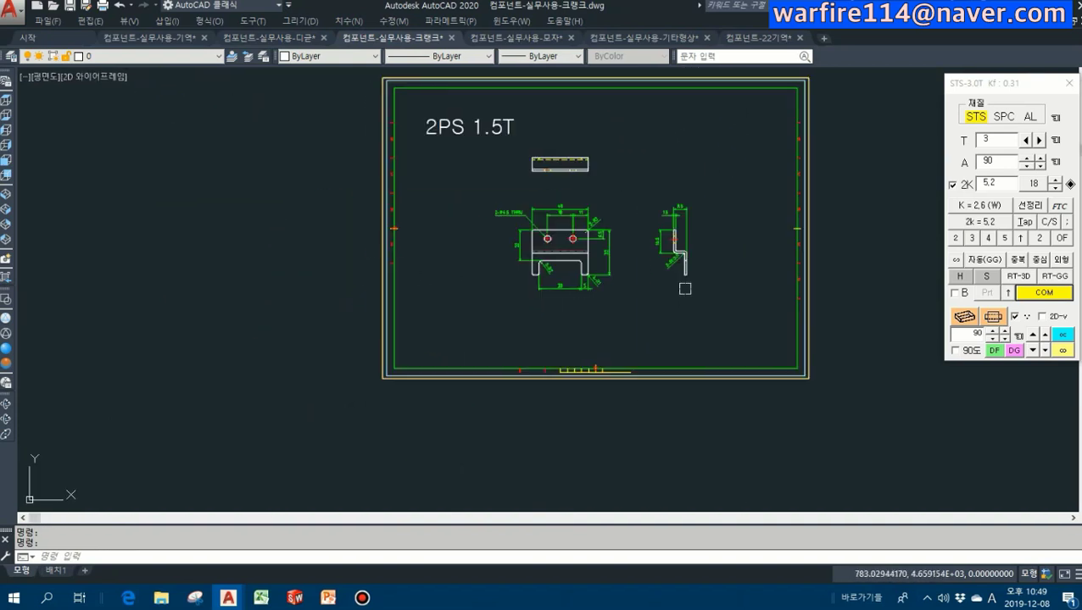
# - Copy the three dimensioned views of the notched 2PS 1.5T crank bracket to the empty area beside its sheet
pyautogui.moveTo(579, 291); pyautogui.dragTo(357, 282, button='middle')
pyautogui.write('o')
pyautogui.press('Return')
pyautogui.click(222, 158)
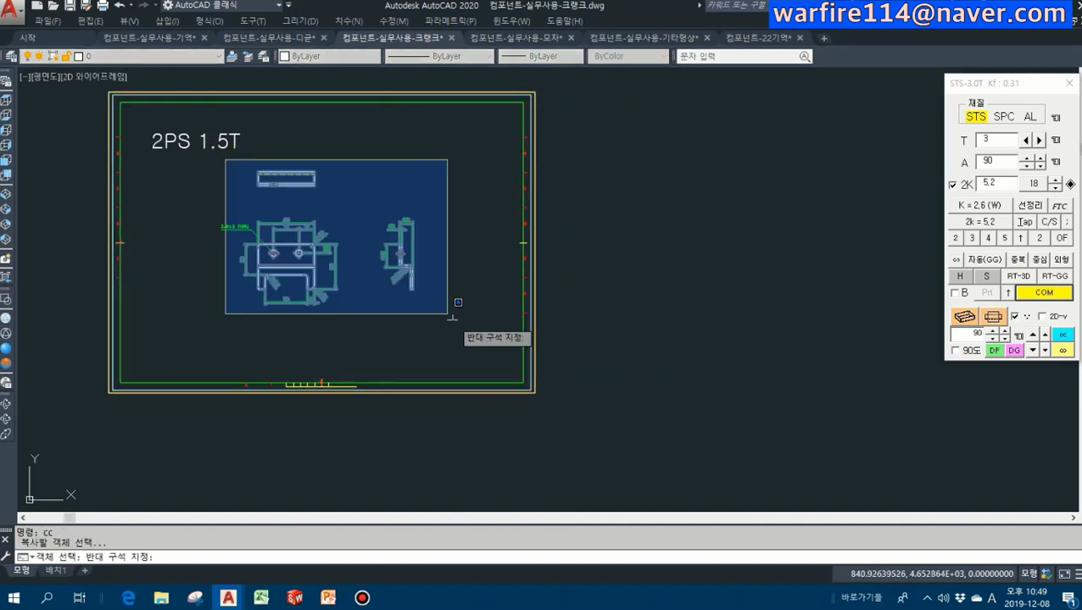
pyautogui.click(441, 307)
pyautogui.press('Return')
pyautogui.click(305, 243)
pyautogui.scroll(-4, 488, 241)
pyautogui.press('Escape')
pyautogui.scroll(2, 935, 118)
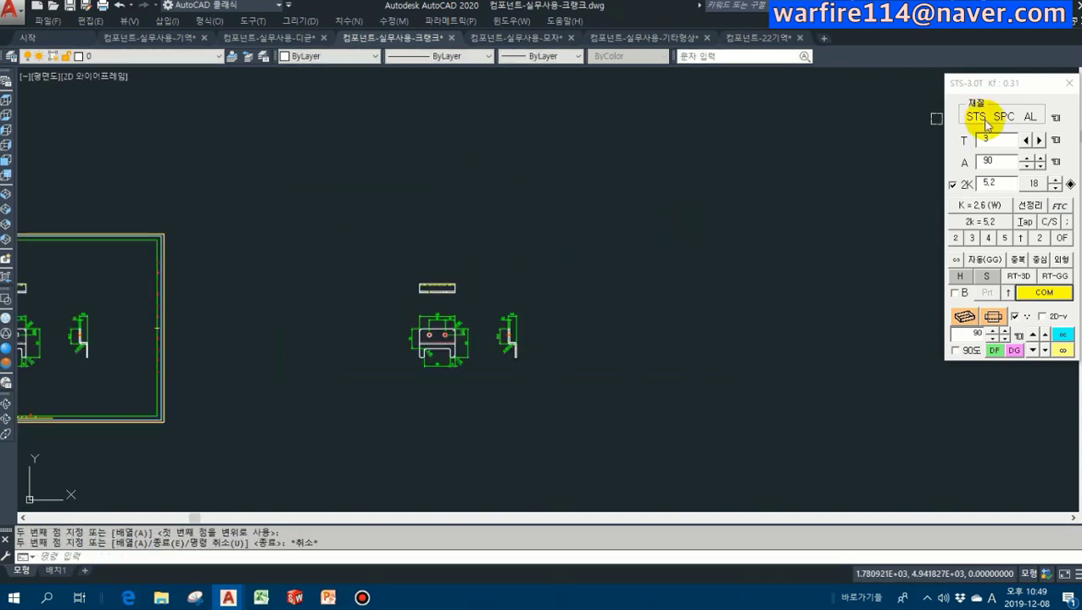
# - Set the unfolding thickness to 1.5 for the copied crank bracket, keeping STS as the material
pyautogui.click(1024, 140)
pyautogui.press('Return')
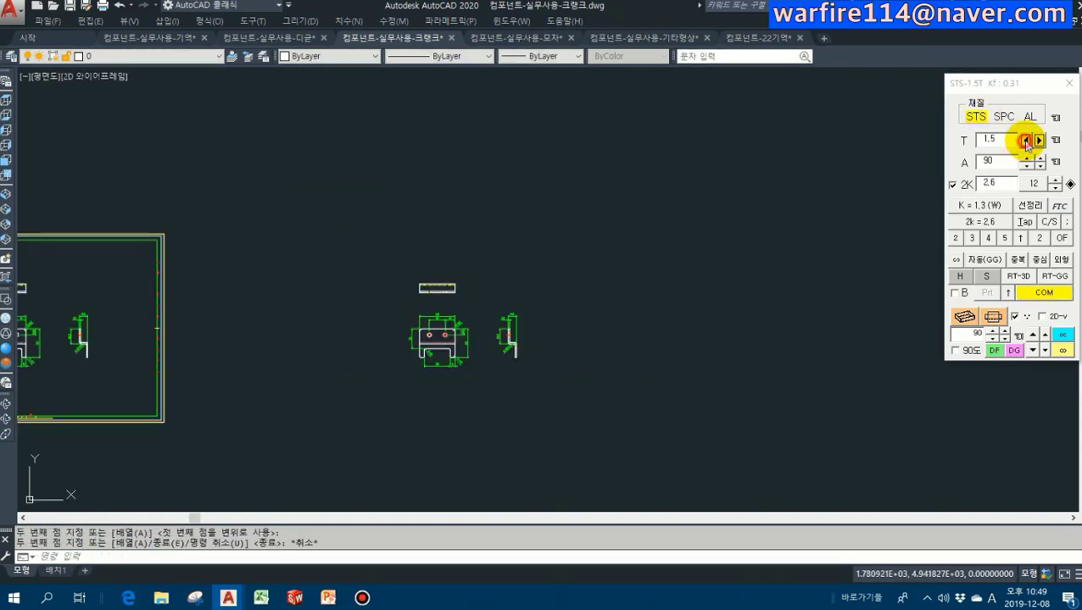
pyautogui.press('Escape')
pyautogui.scroll(5, 476, 345)
pyautogui.scroll(-2, 567, 290)
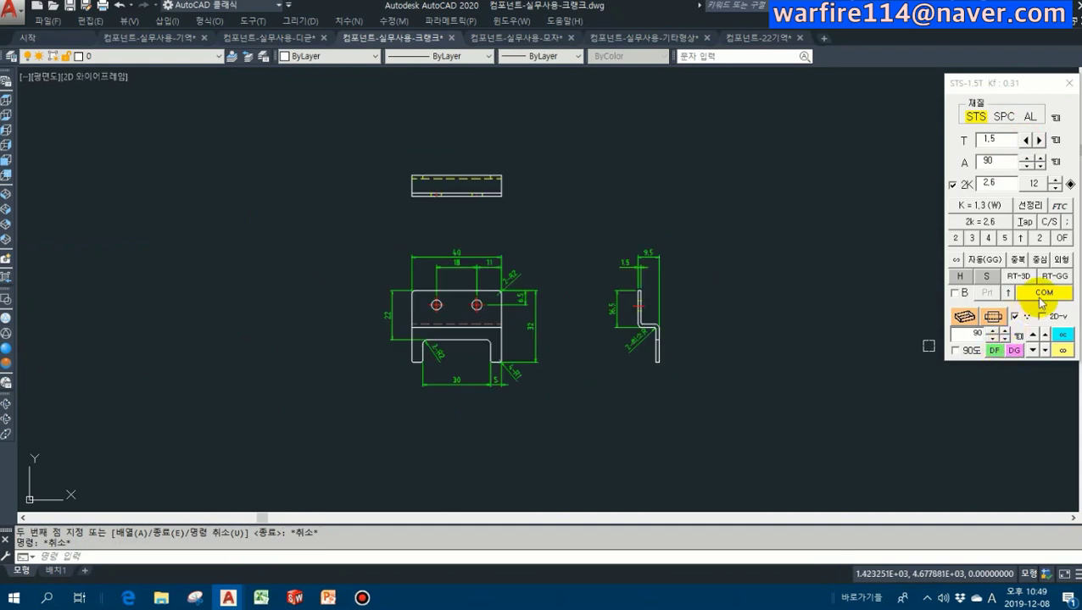
# - Run the component-based automatic unfold on the copied notched crank bracket, enclosing all three of its views
pyautogui.click(1041, 298)
pyautogui.click(546, 449)
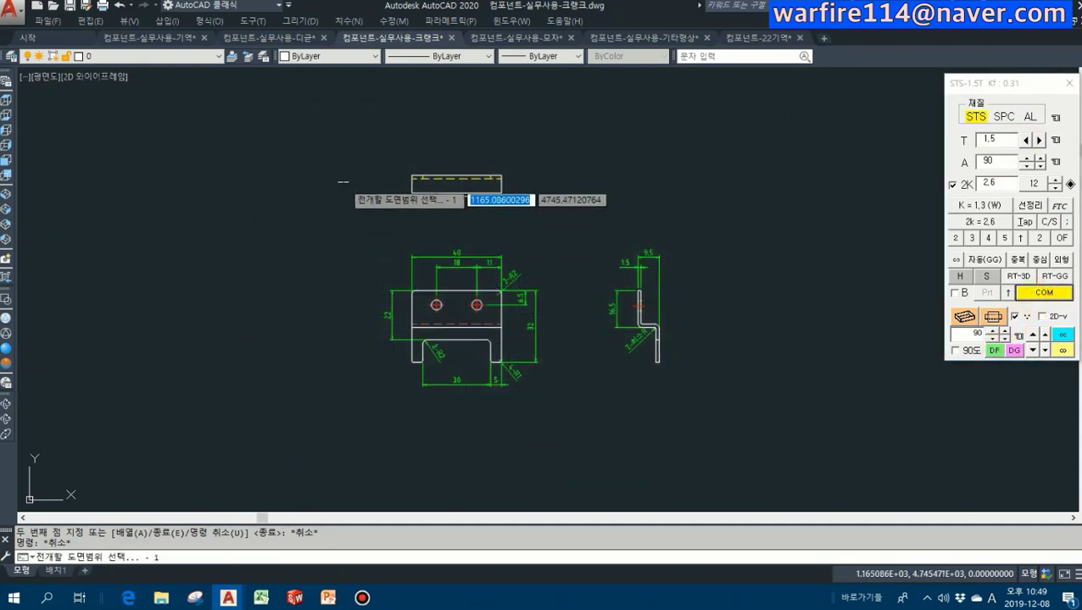
pyautogui.click(314, 108)
pyautogui.click(778, 444)
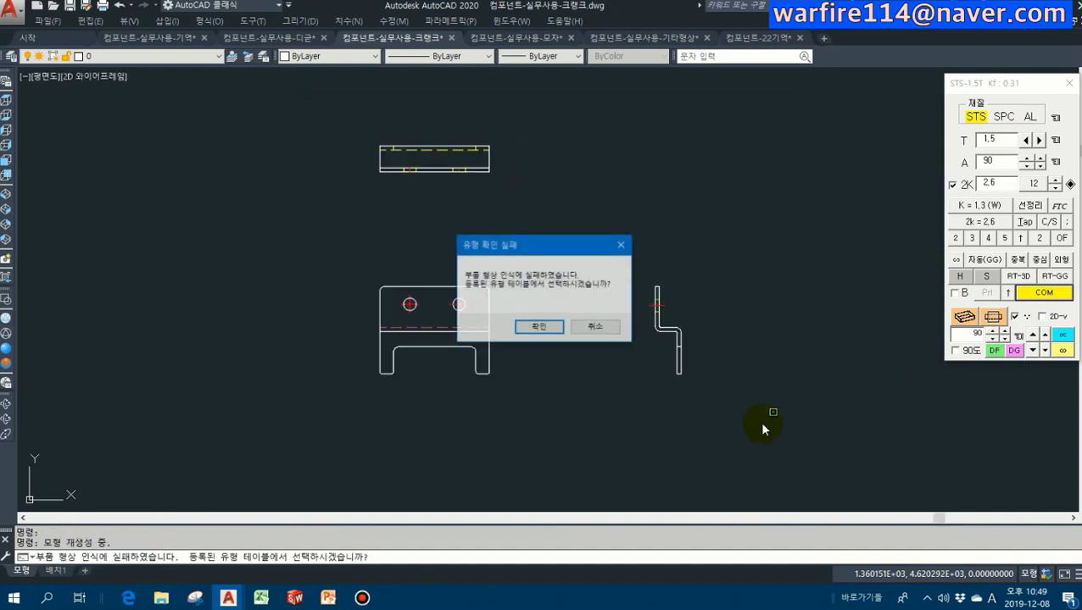
# - Unfold the notched bracket by assigning the registered 크랭크 type whose narrow view is above the front view and profile beside it
pyautogui.click(550, 332)
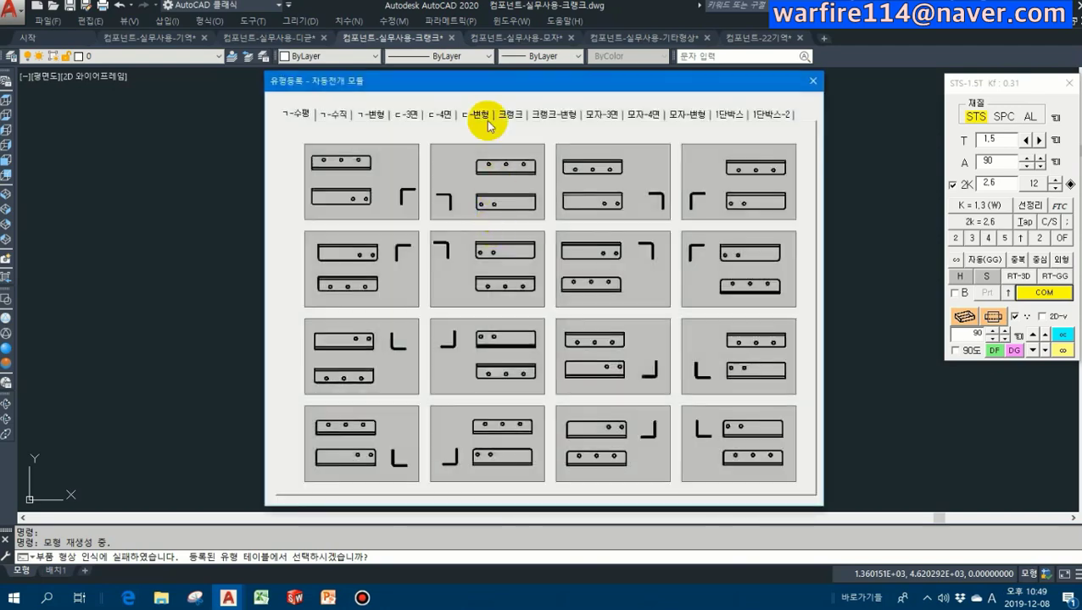
pyautogui.moveTo(483, 81)
pyautogui.mouseDown()
pyautogui.moveTo(832, 49)
pyautogui.moveTo(1028, 73)
pyautogui.moveTo(1017, 72)
pyautogui.mouseUp()
pyautogui.click(866, 82)
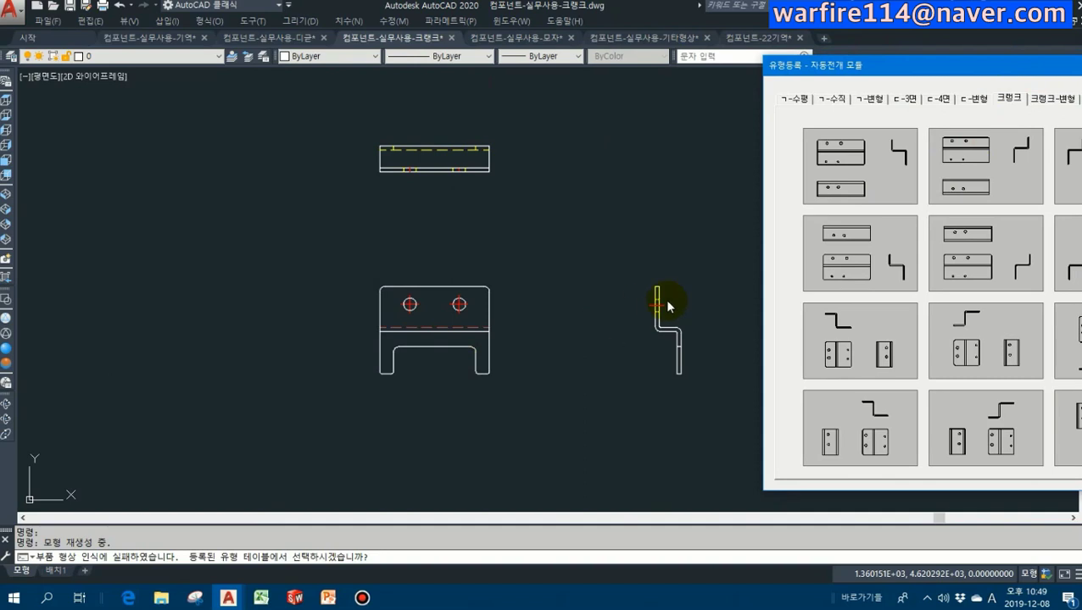
pyautogui.click(828, 266)
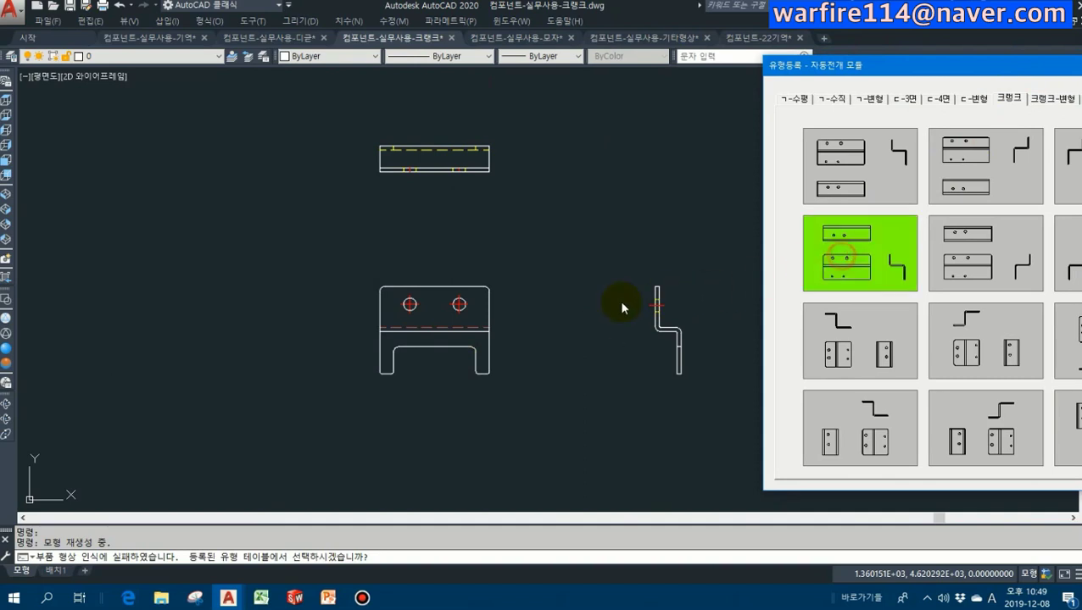
pyautogui.doubleClick(852, 268)
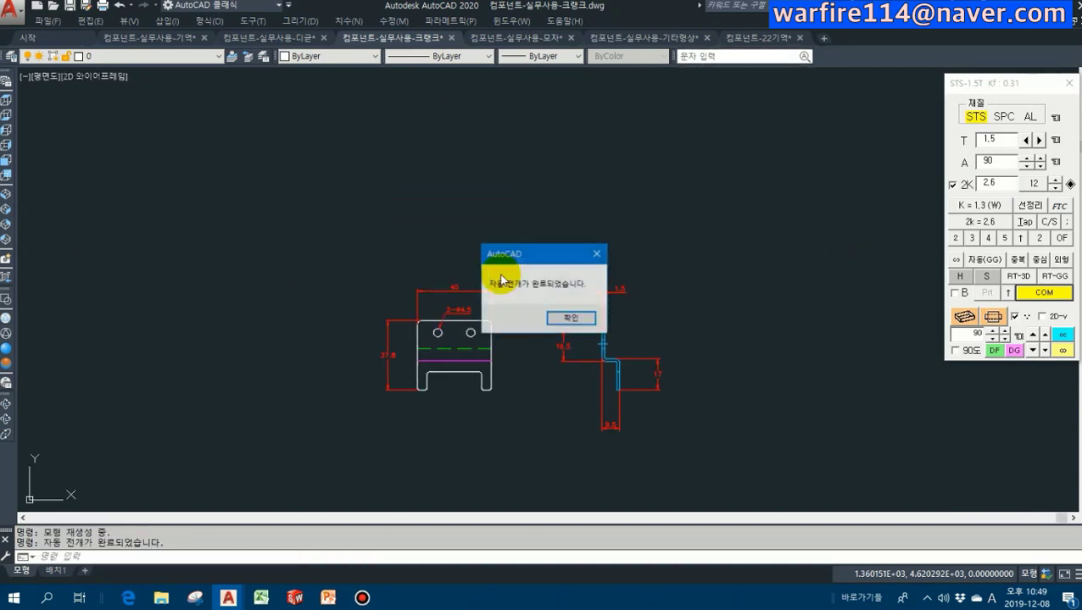
pyautogui.click(597, 253)
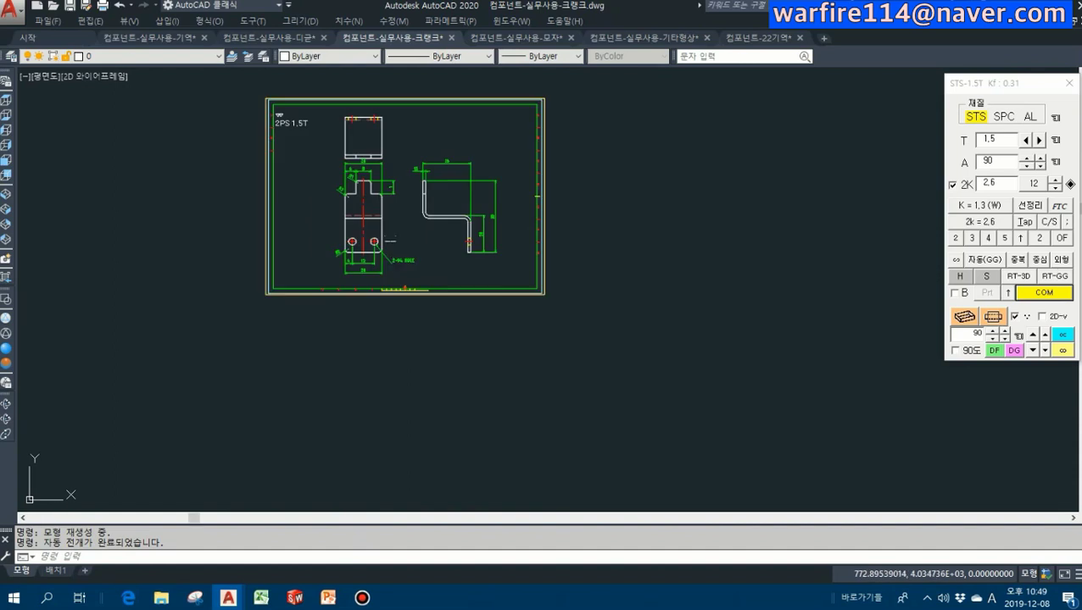
# - Copy the three views of the other 2PS 1.5T crank bracket, the one with a top tab, beside its sheet
pyautogui.press('Escape')
pyautogui.press('Return')
pyautogui.click(319, 156)
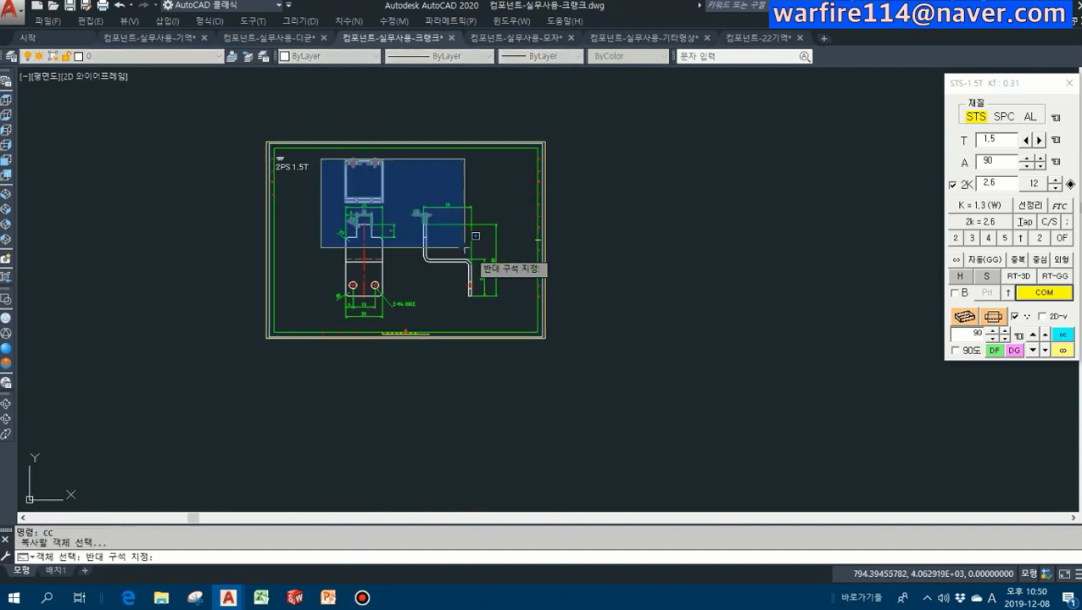
pyautogui.click(515, 315)
pyautogui.press('Return')
pyautogui.click(400, 243)
pyautogui.click(646, 244)
pyautogui.scroll(5, 408, 240)
pyautogui.press('Escape')
pyautogui.scroll(-4, 514, 223)
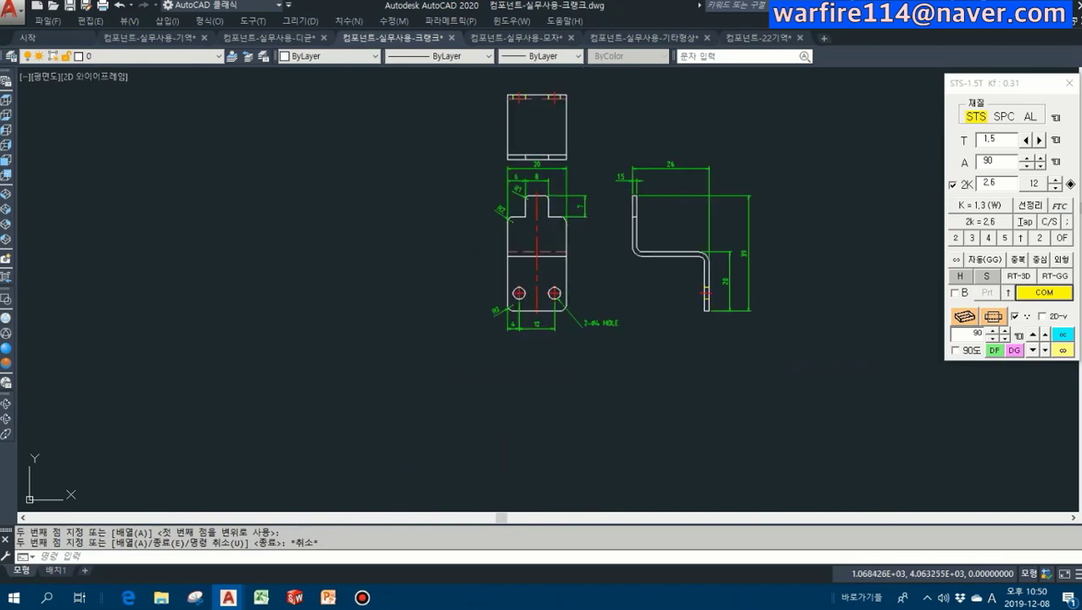
# - Automatically unfold the copied crank bracket with the top tab, enclosing all three of its views
pyautogui.click(1028, 292)
pyautogui.click(514, 462)
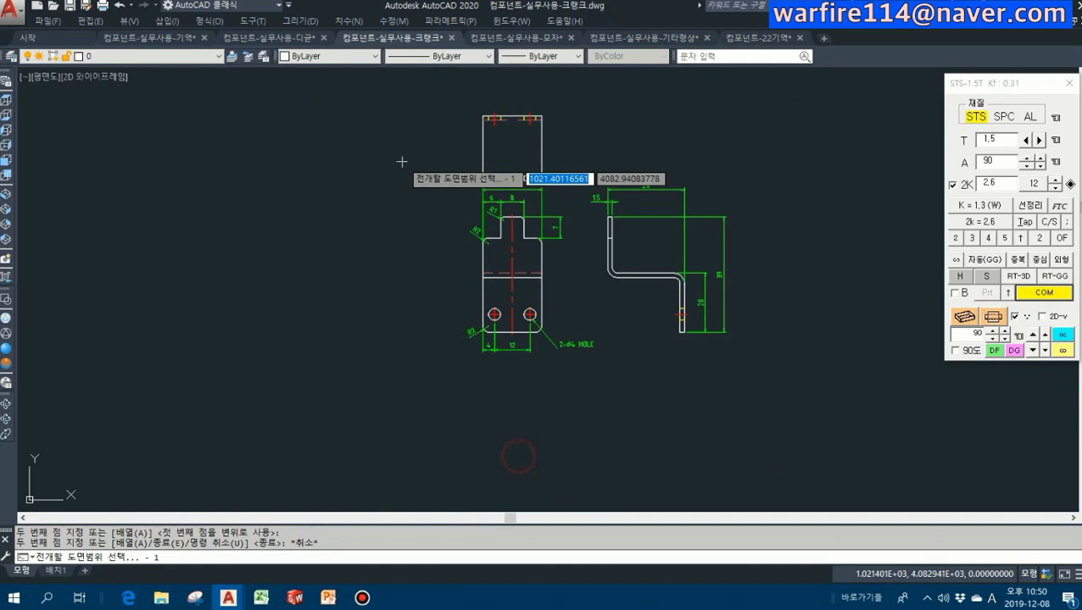
pyautogui.click(414, 90)
pyautogui.click(751, 392)
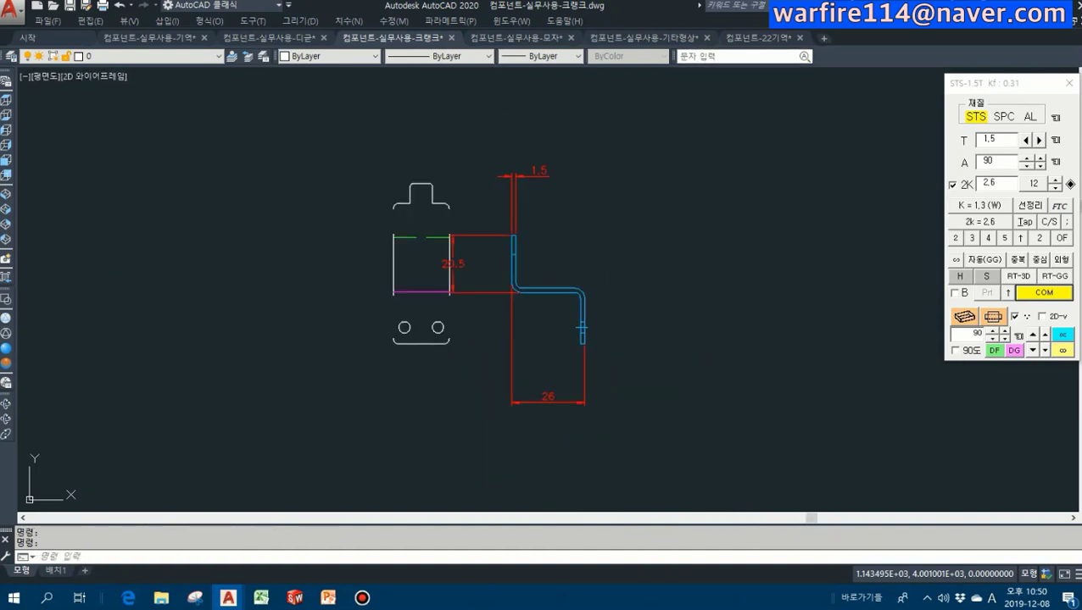
pyautogui.press('Return')
# - Move the blue bend profile and its dimensions farther away from the tabbed bracket's flat pattern
pyautogui.click(652, 398)
pyautogui.click(550, 220)
pyautogui.click(572, 186)
pyautogui.click(688, 173)
pyautogui.click(691, 460)
pyautogui.click(508, 201)
pyautogui.press('Return')
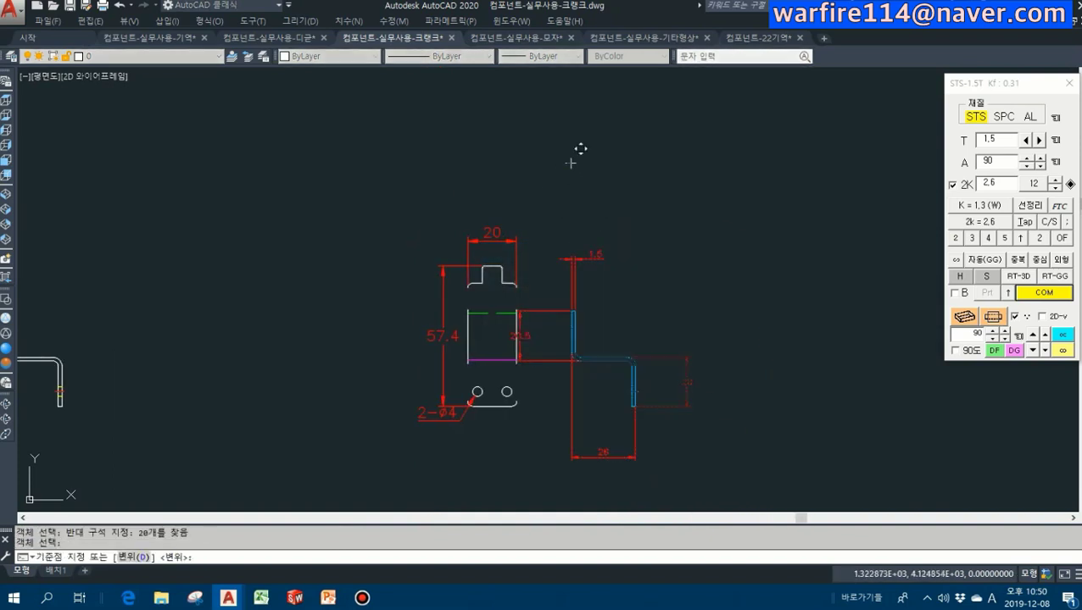
pyautogui.click(565, 165)
pyautogui.click(672, 159)
pyautogui.press('Escape')
# - Extend the side lines of the tabbed bracket's flat pattern to close the gaps in its outline
pyautogui.scroll(2, 461, 395)
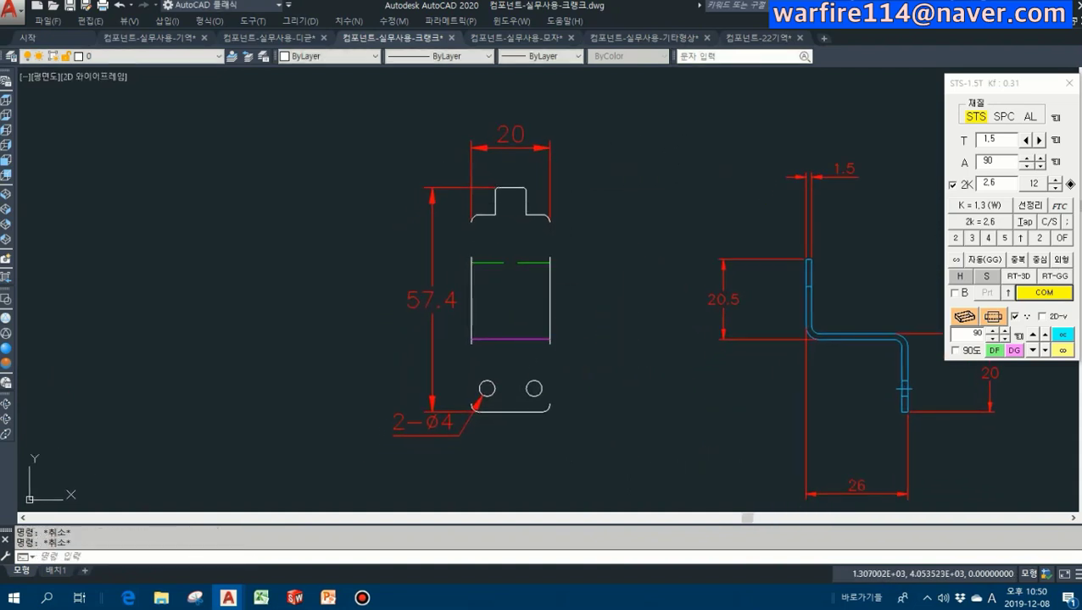
pyautogui.press('Return')
pyautogui.press('Escape')
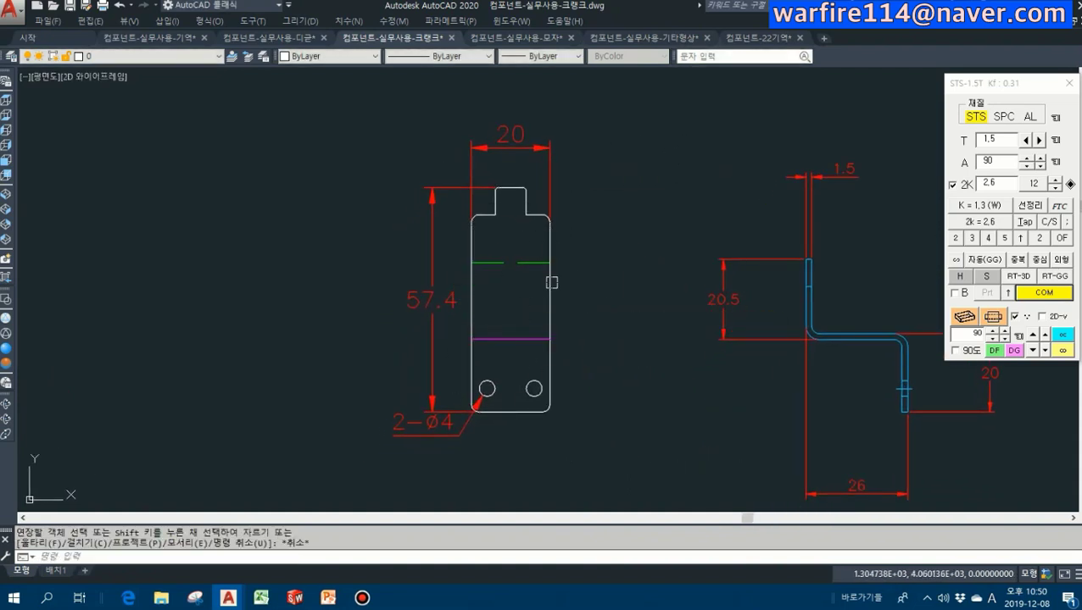
pyautogui.scroll(-4, 551, 283)
pyautogui.scroll(1, 563, 282)
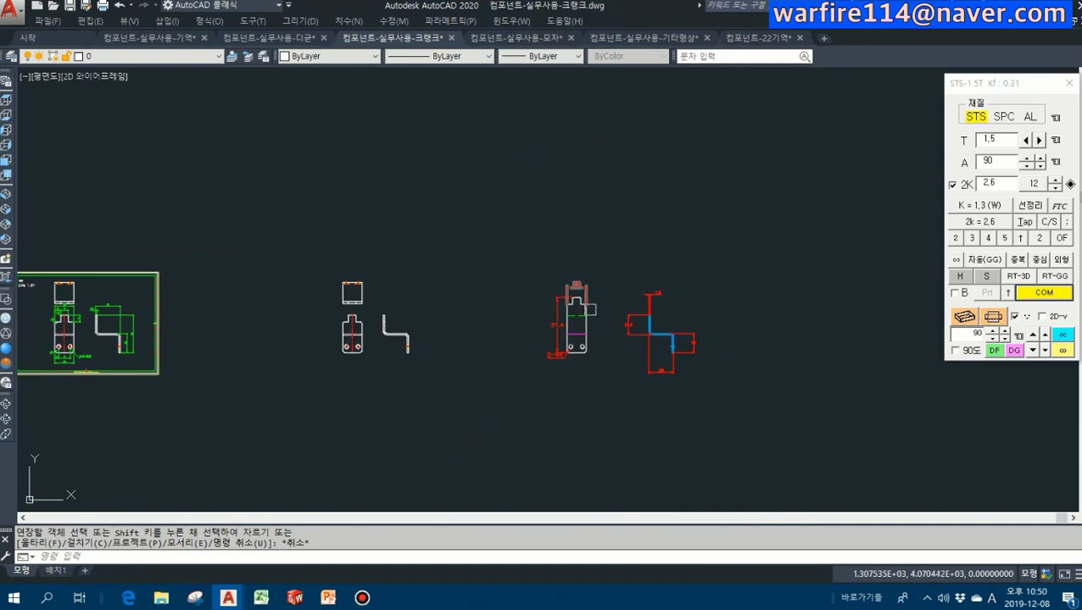
pyautogui.scroll(8, 560, 327)
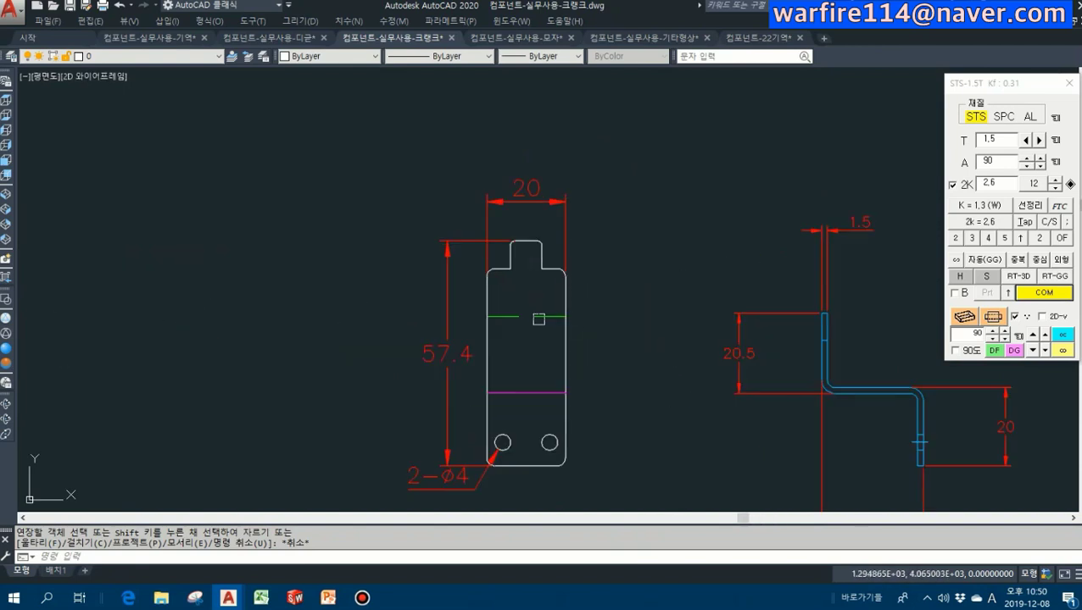
# - Switch to the 컴포넌트-실무사용-모자 drawing and find the SS 1.6T sheet of the hat-shaped bracket
pyautogui.click(515, 38)
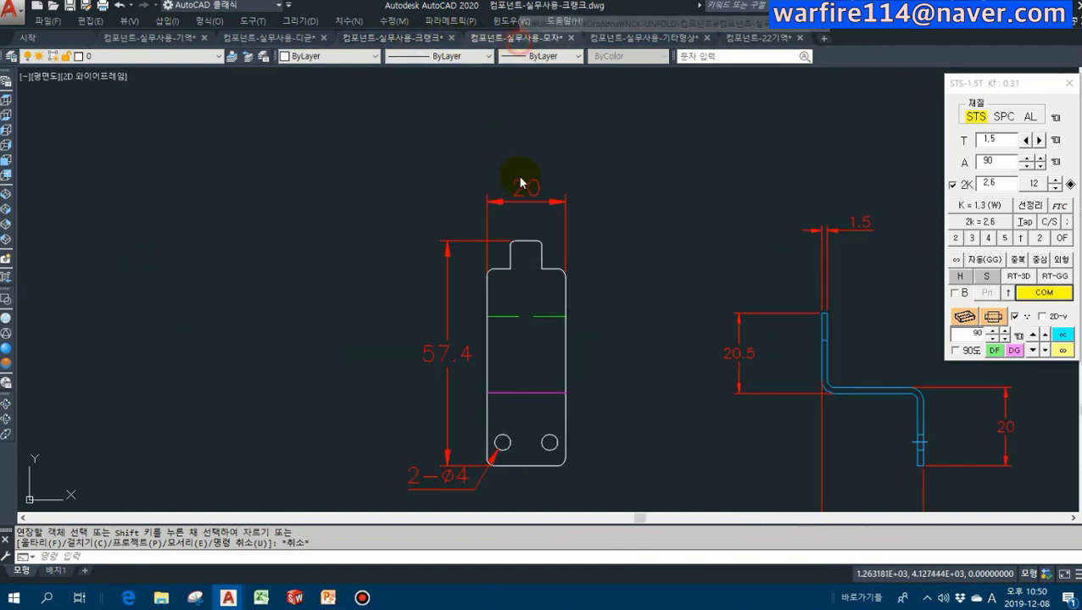
pyautogui.scroll(4, 458, 157)
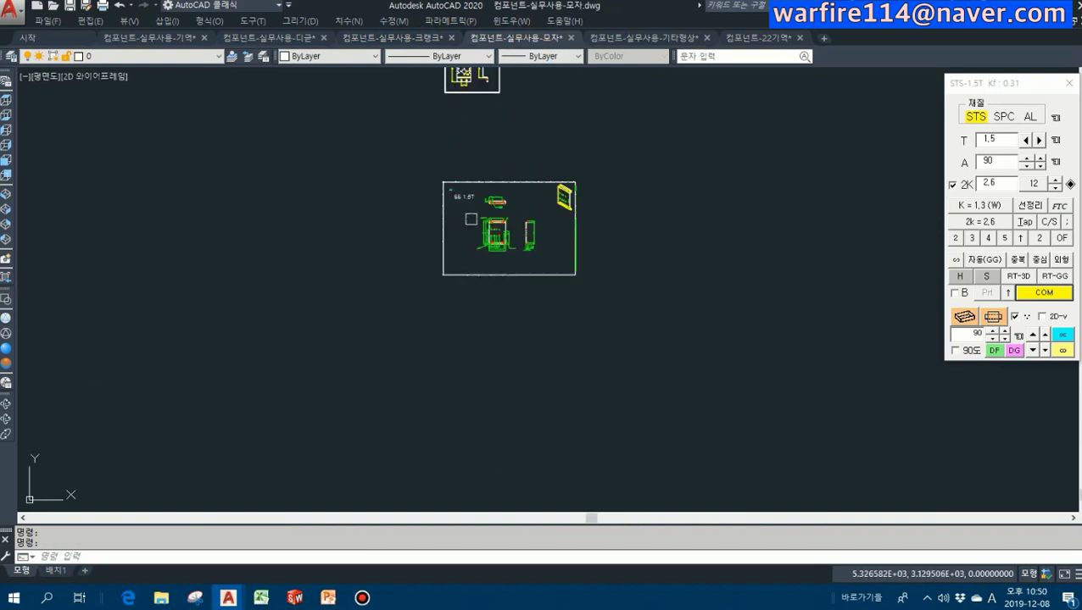
pyautogui.scroll(2, 523, 200)
pyautogui.scroll(3, 450, 172)
pyautogui.scroll(-3, 474, 254)
pyautogui.moveTo(475, 255); pyautogui.dragTo(492, 266, button='middle')
pyautogui.scroll(2, 470, 312)
pyautogui.scroll(-2, 475, 322)
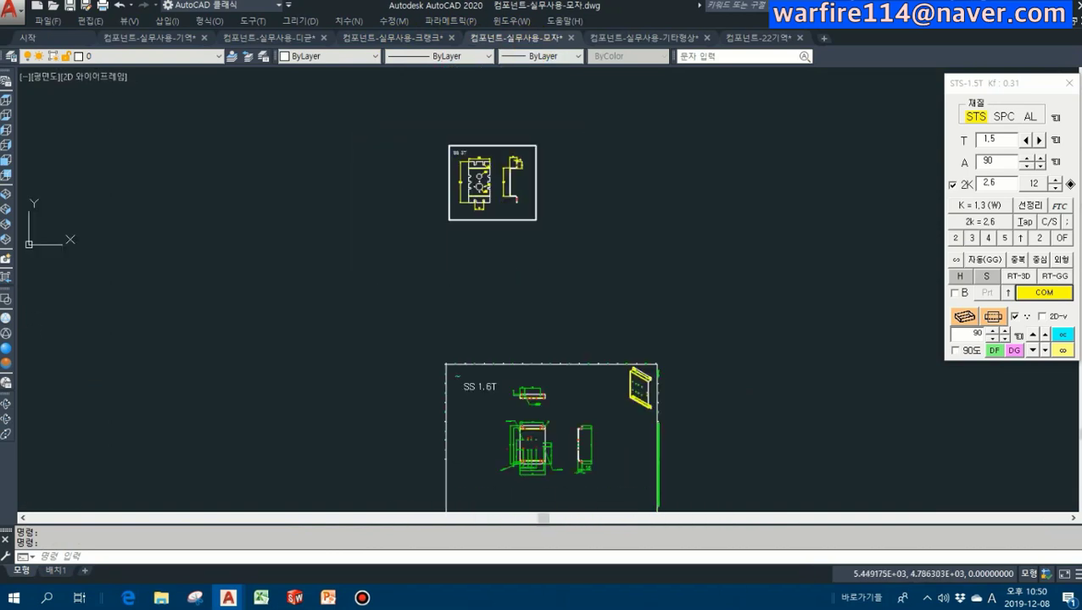
pyautogui.moveTo(509, 226); pyautogui.dragTo(509, 211, button='middle')
pyautogui.scroll(3, 602, 501)
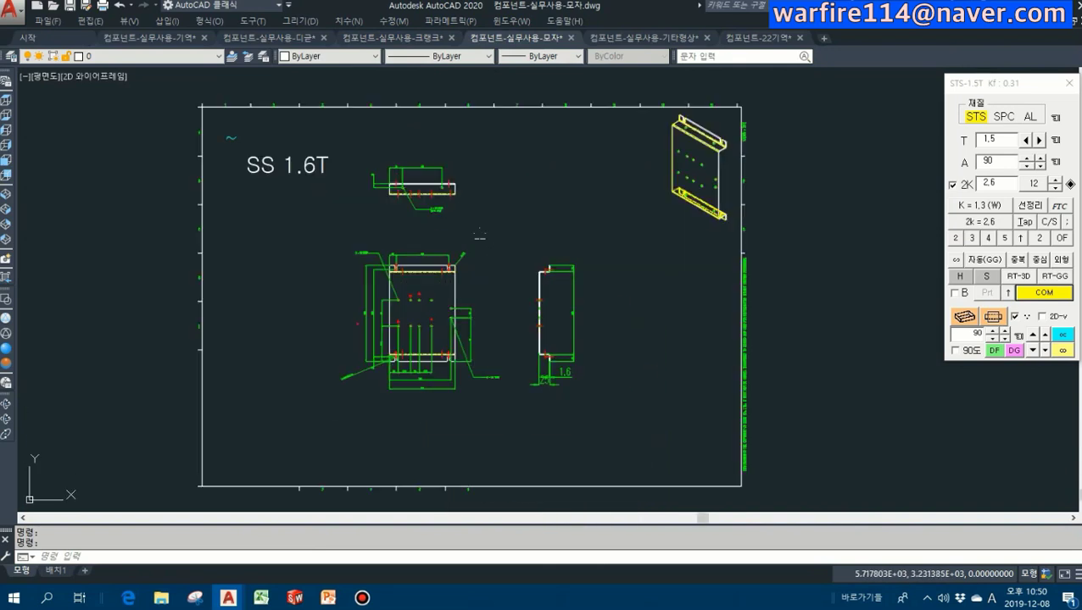
# - Copy the hat bracket's three dimensioned views from the SS 1.6T sheet to the empty area right of the frame
pyautogui.click(336, 139)
pyautogui.click(625, 407)
pyautogui.write('co')
pyautogui.press('Return')
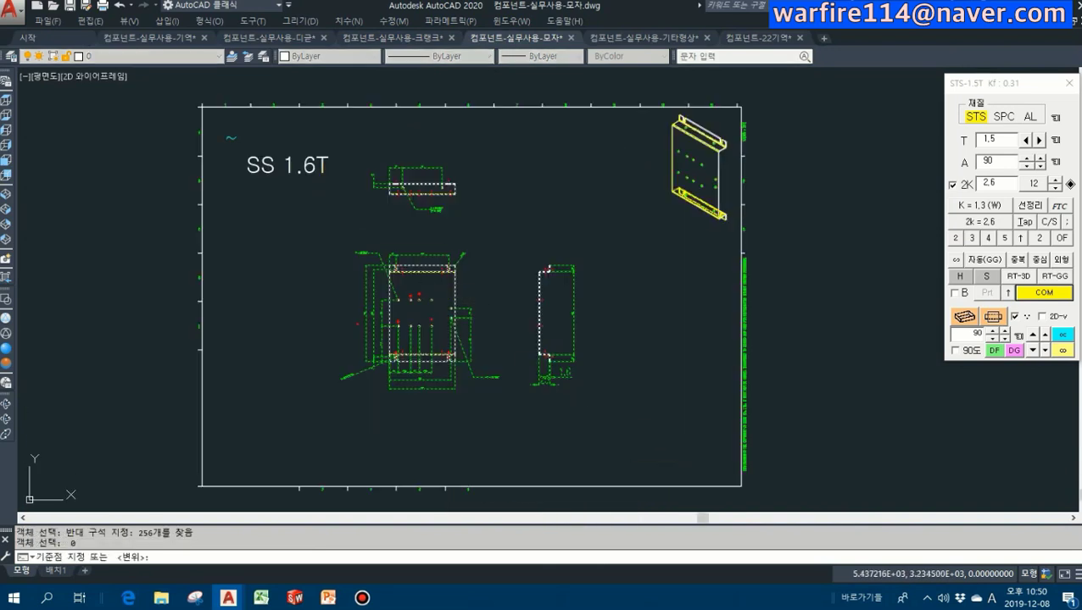
pyautogui.click(363, 233)
pyautogui.scroll(-2, 498, 233)
pyautogui.moveTo(712, 234); pyautogui.dragTo(328, 234, button='middle')
pyautogui.click(427, 234)
pyautogui.press('Escape')
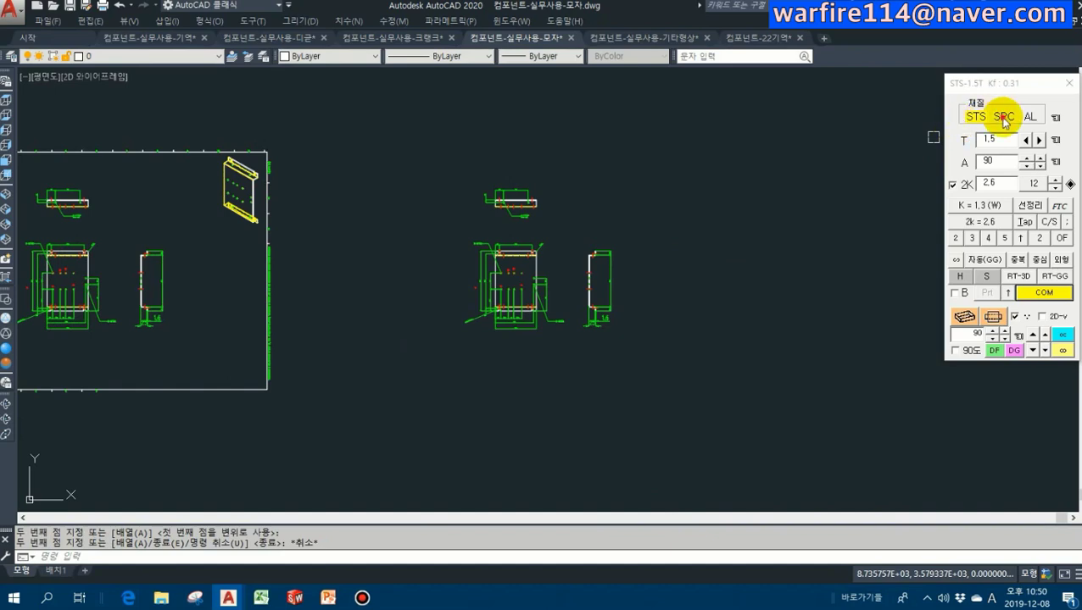
# - Set the material to SPC 1.6T and try to unfold the copied hat bracket automatically, declining the registered type selection
pyautogui.click(1002, 116)
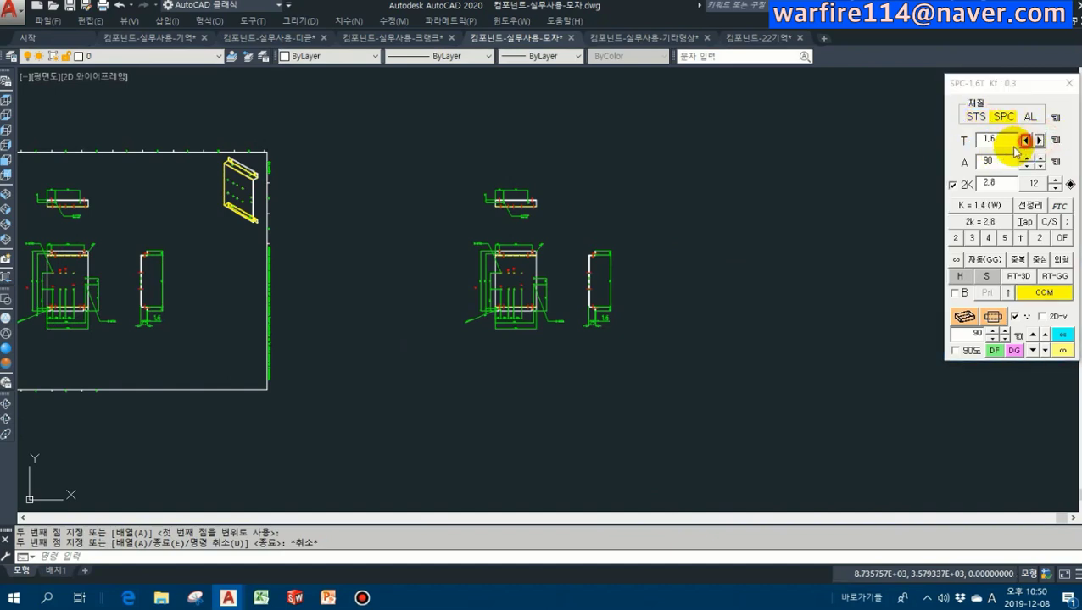
pyautogui.scroll(2, 508, 273)
pyautogui.scroll(2, 507, 272)
pyautogui.click(1044, 291)
pyautogui.click(555, 455)
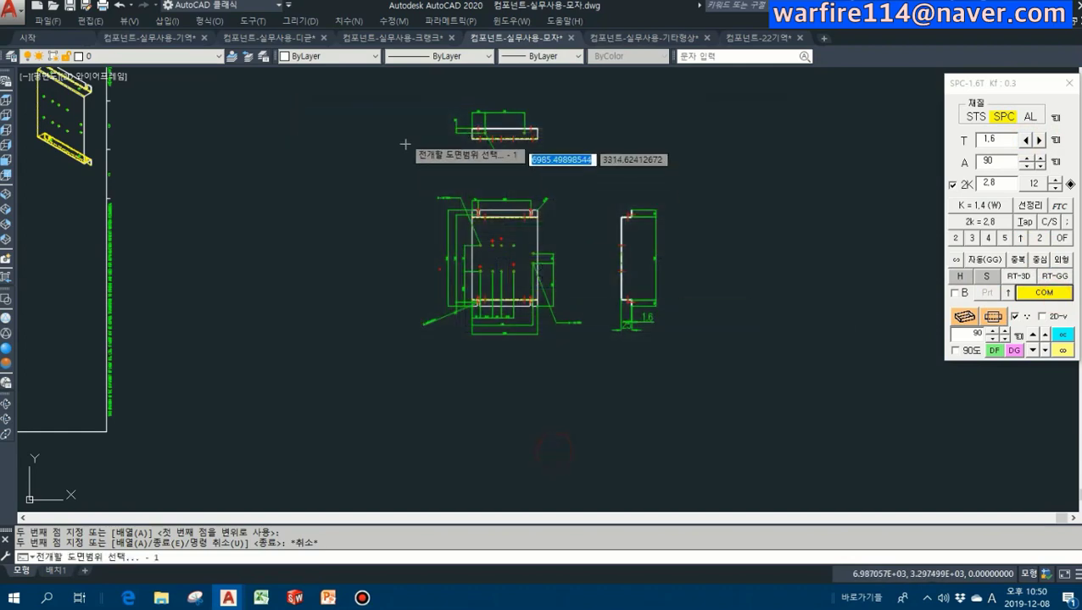
pyautogui.click(379, 90)
pyautogui.click(748, 432)
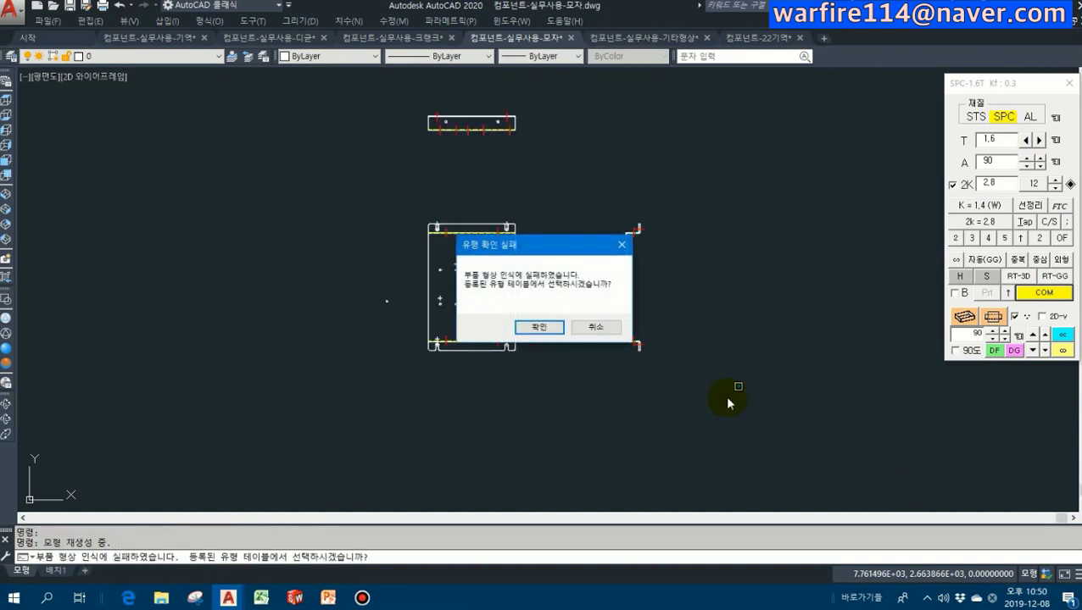
pyautogui.click(607, 328)
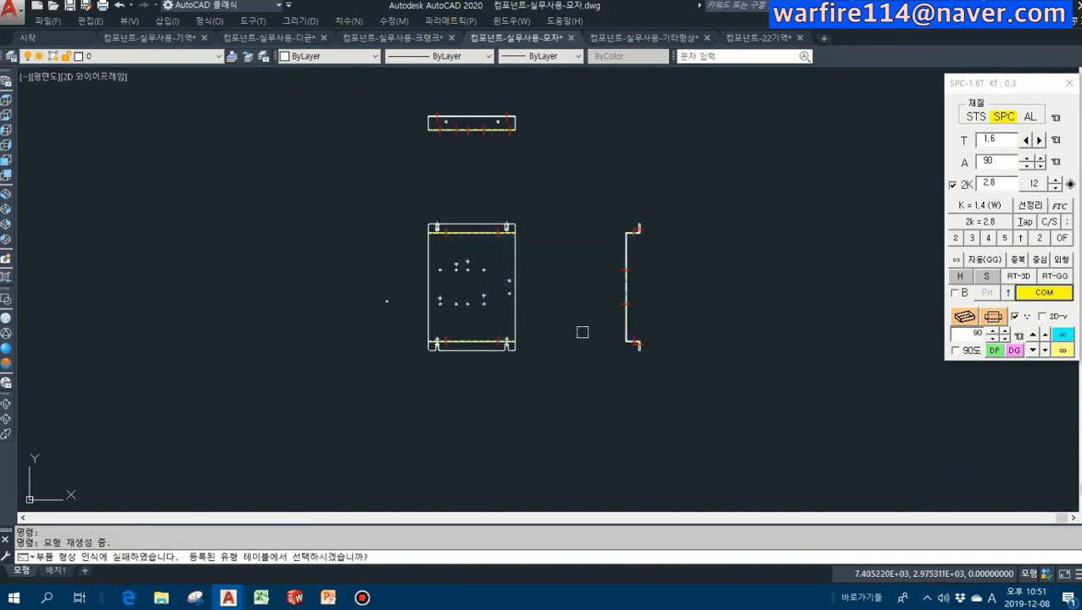
# - Erase the hat bracket views left from the cancelled unfolding
pyautogui.click(507, 193)
pyautogui.click(749, 399)
pyautogui.press('Escape')
pyautogui.scroll(2, 299, 248)
# - Make a fresh copy of the hat bracket's three dimensioned views, horizontally to the right of the SS 1.6T sheet
pyautogui.write('cc')
pyautogui.press('Return')
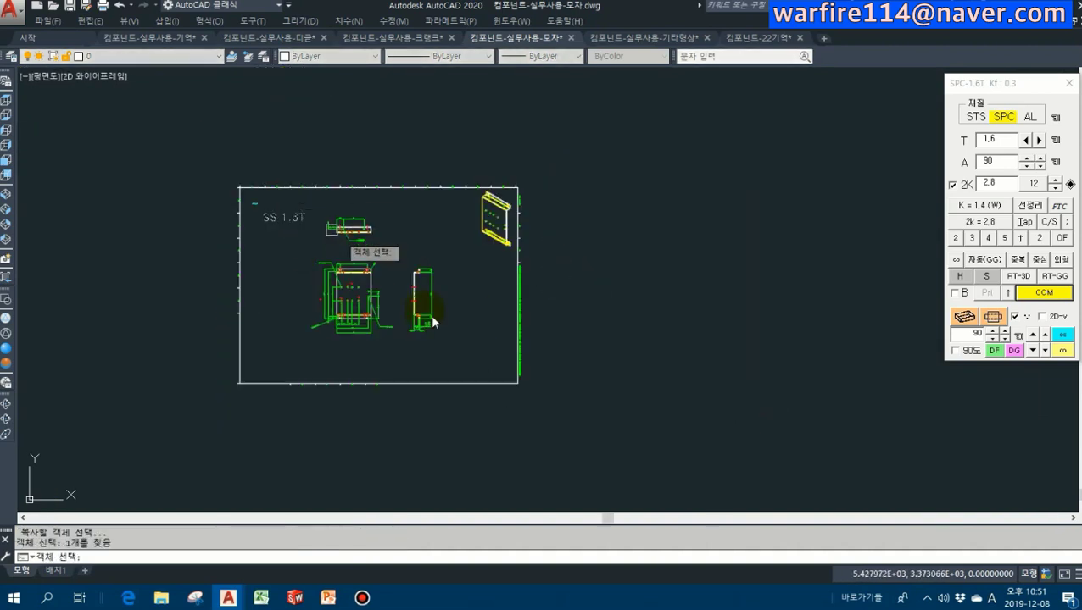
pyautogui.click(315, 205)
pyautogui.click(461, 341)
pyautogui.press('Return')
pyautogui.click(518, 302)
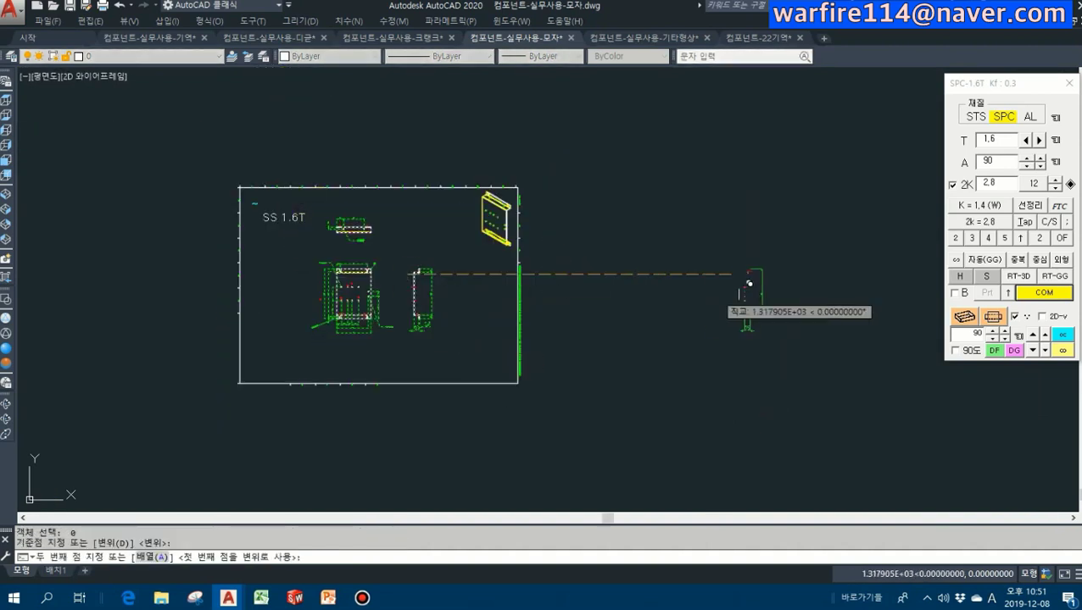
pyautogui.click(881, 296)
pyautogui.press('Escape')
pyautogui.scroll(5, 404, 335)
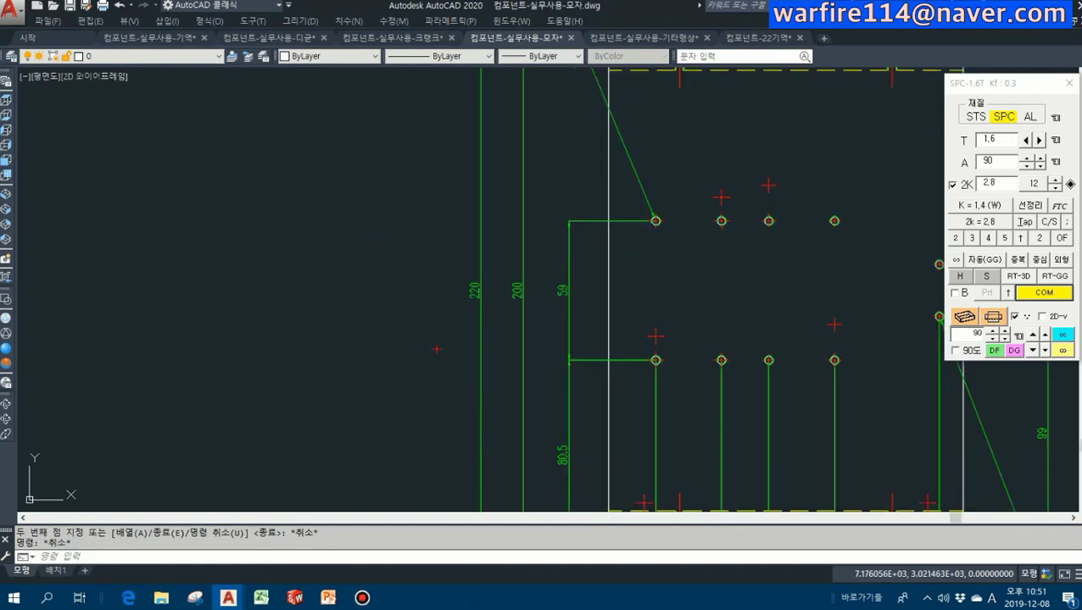
pyautogui.press('space')
pyautogui.press('Escape')
pyautogui.scroll(-5, 584, 285)
pyautogui.scroll(-2, 523, 204)
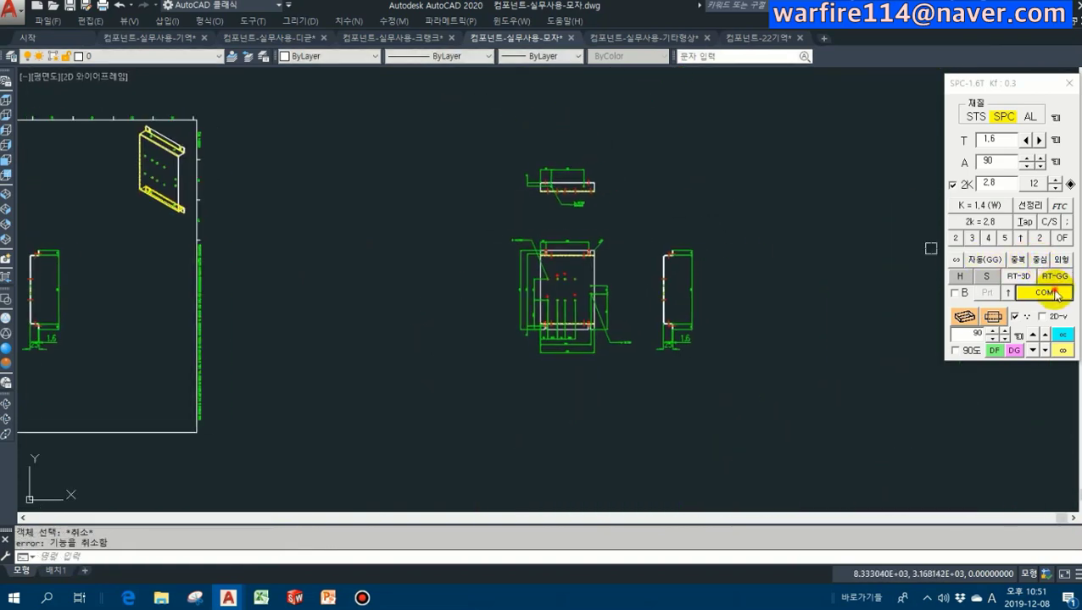
# - Run automatic component unfolding on the new hat bracket copy, enclosing all three views, and agree to select from the registered types
pyautogui.click(1051, 292)
pyautogui.click(563, 451)
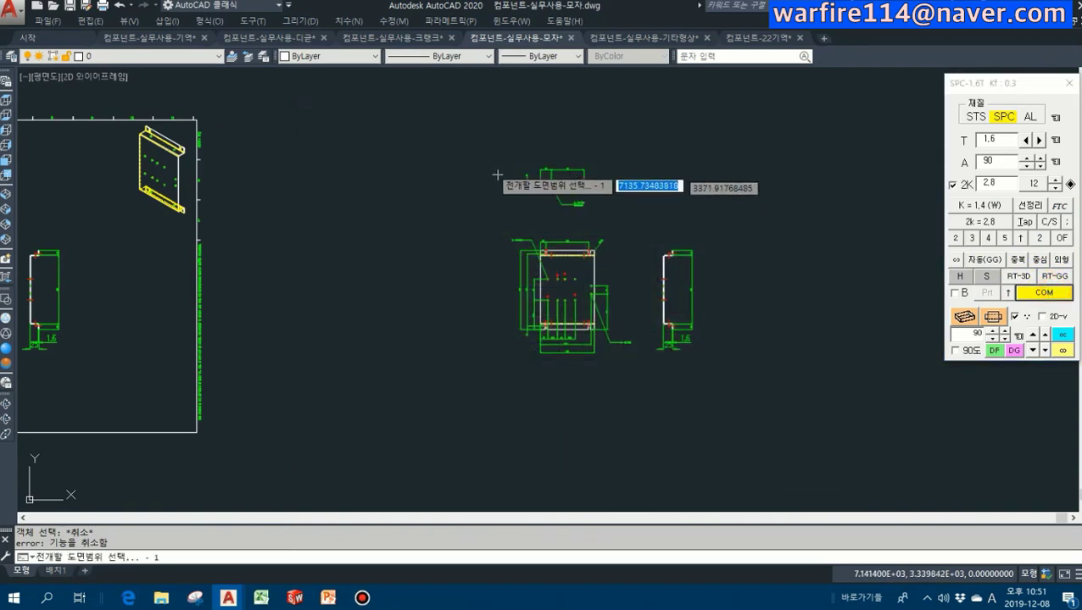
pyautogui.click(485, 153)
pyautogui.click(753, 398)
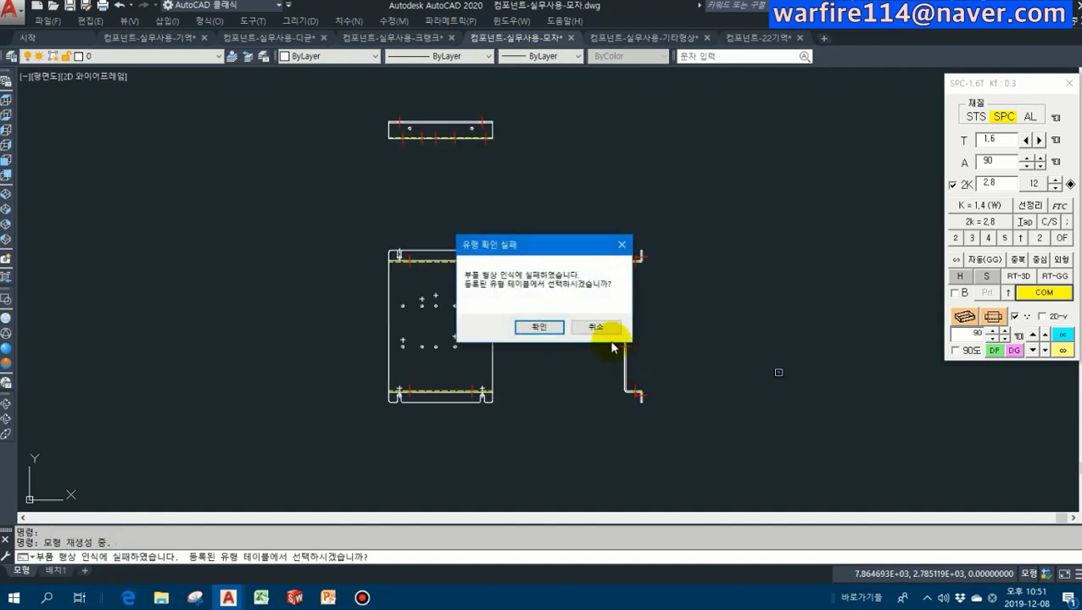
pyautogui.click(545, 326)
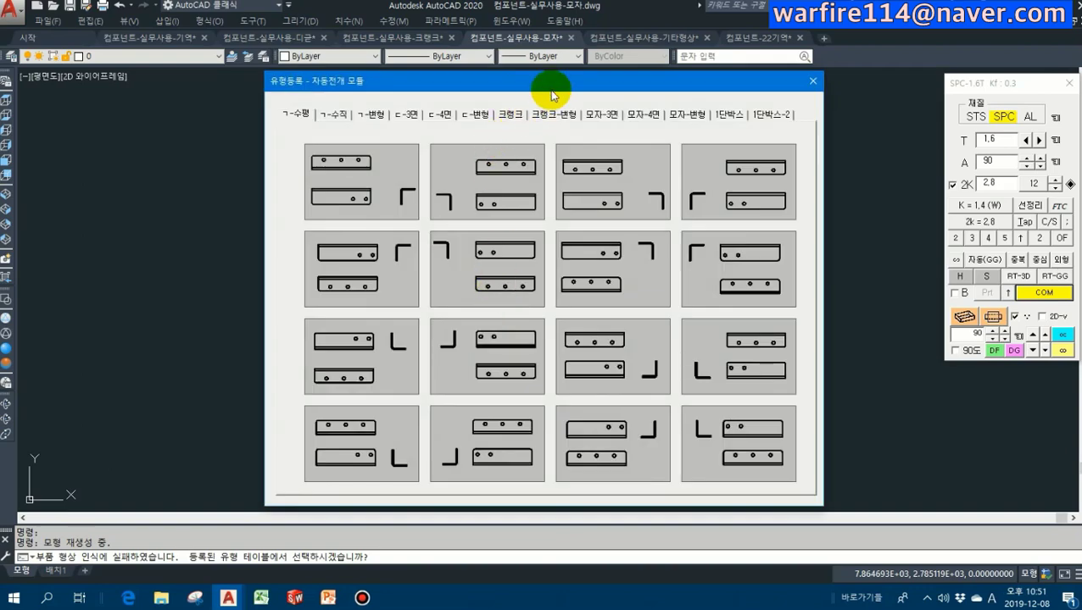
# - Apply the 모자-3면 type with the strip view above the front view and the profile opening to the right
pyautogui.moveTo(555, 81); pyautogui.dragTo(490, 39)
pyautogui.click(1054, 98)
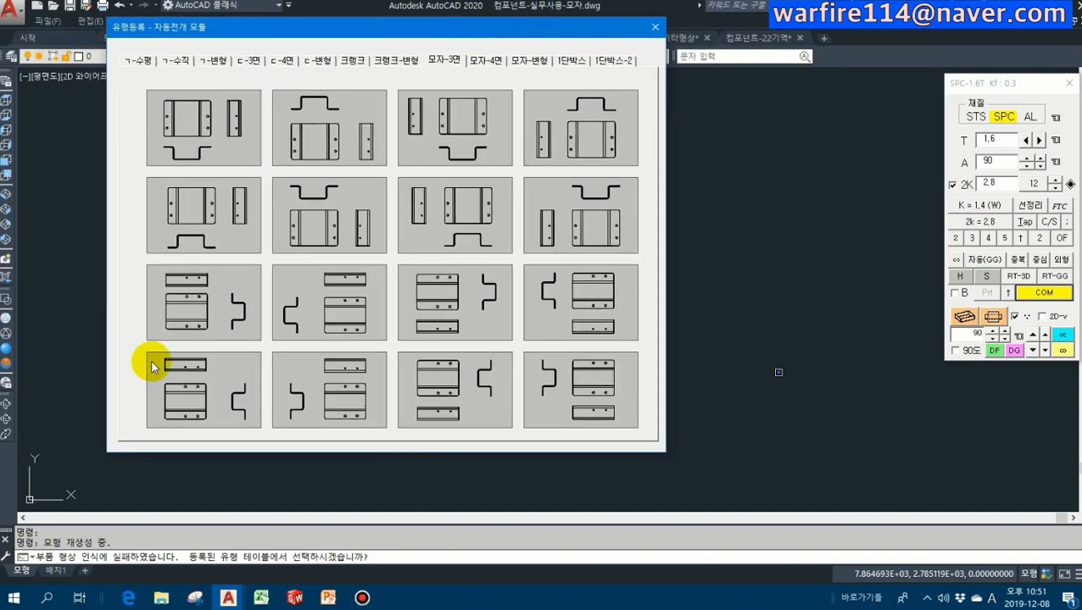
pyautogui.click(190, 412)
pyautogui.moveTo(237, 38); pyautogui.dragTo(930, 48)
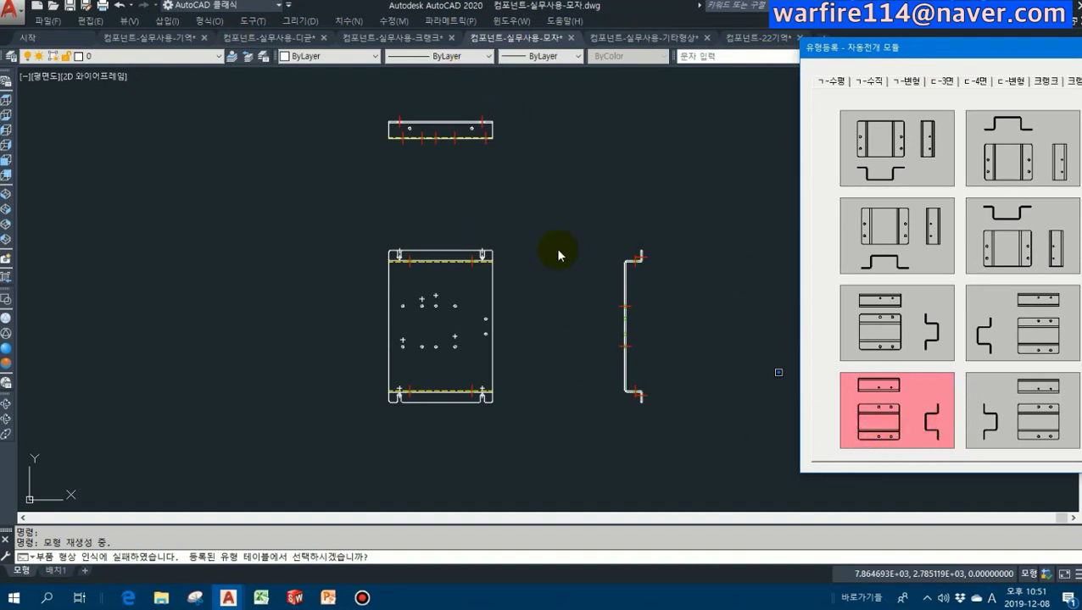
pyautogui.click(879, 408)
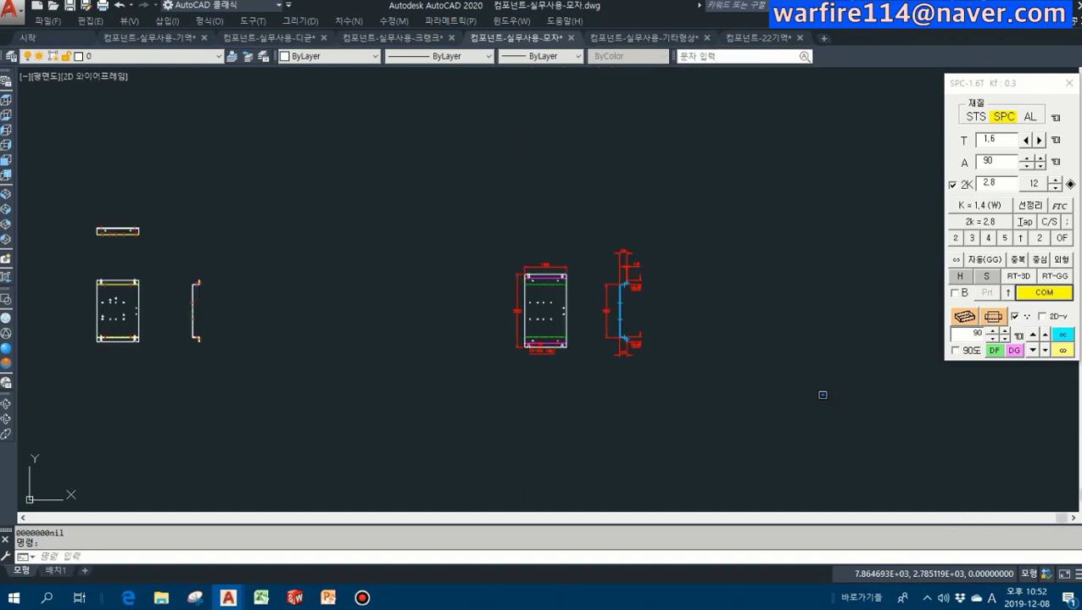
# - Delete the stray line pieces across both slot openings on the upper edge of the hat bracket's flat pattern
pyautogui.click(568, 316)
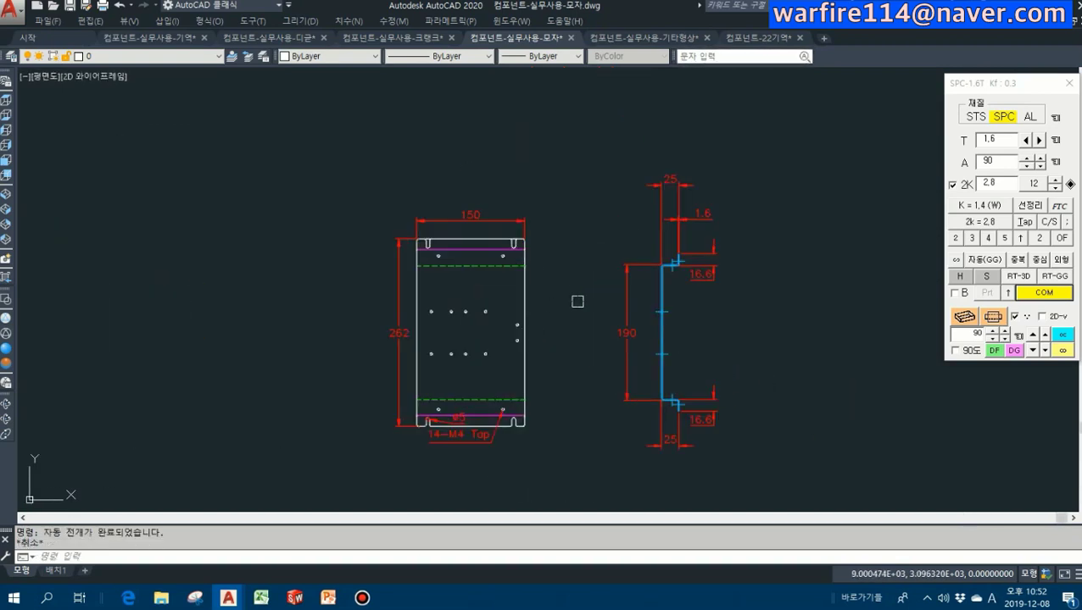
pyautogui.scroll(8, 506, 243)
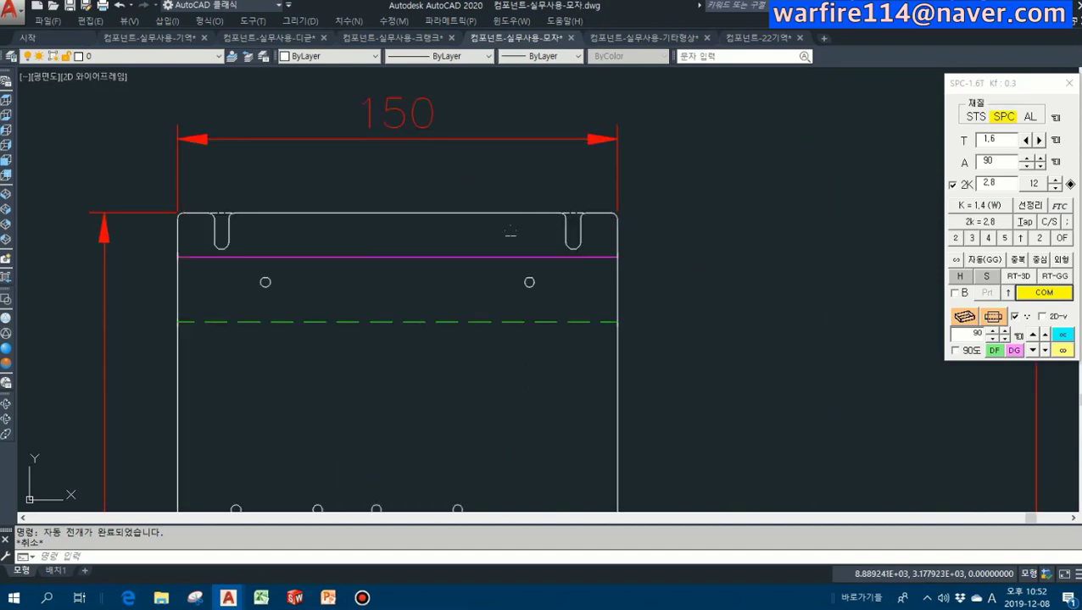
pyautogui.click(551, 224)
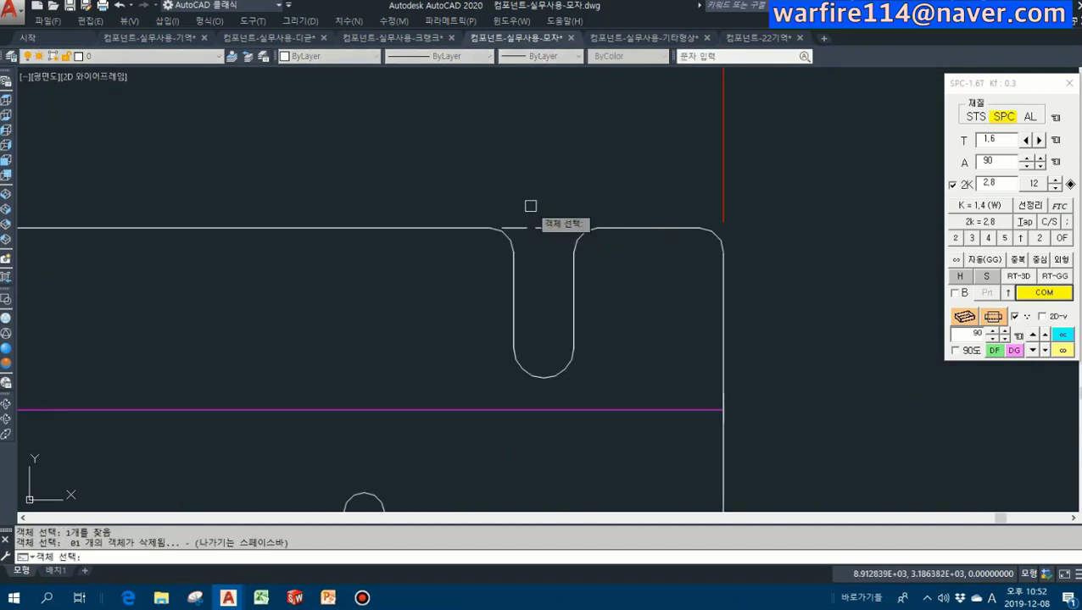
pyautogui.scroll(2, 501, 207)
pyautogui.click(476, 199)
pyautogui.scroll(-8, 425, 279)
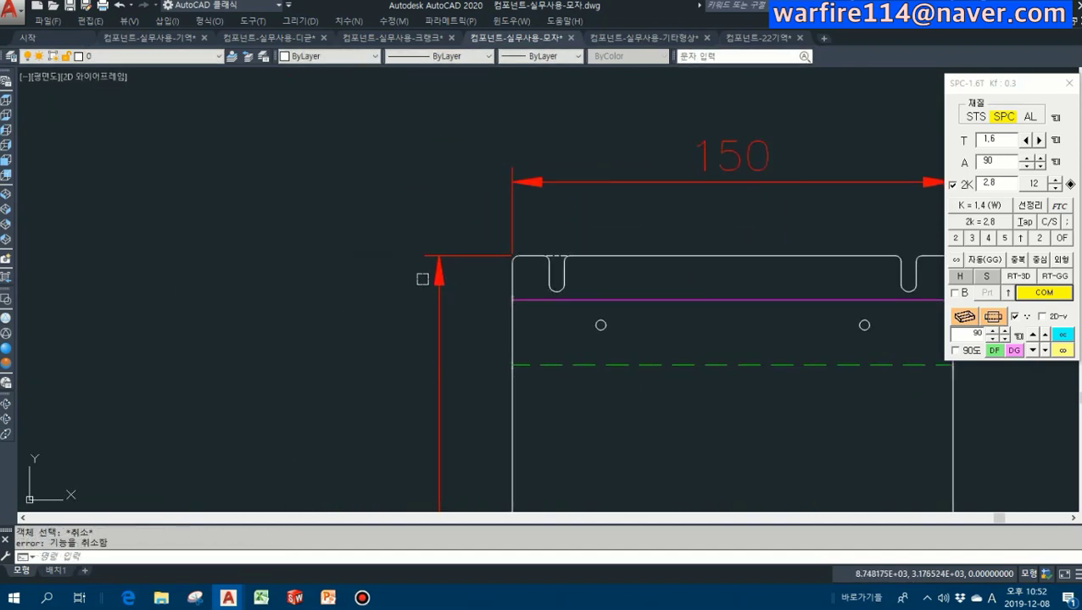
pyautogui.scroll(6, 537, 264)
pyautogui.click(660, 229)
pyautogui.press('Escape')
pyautogui.scroll(-8, 585, 216)
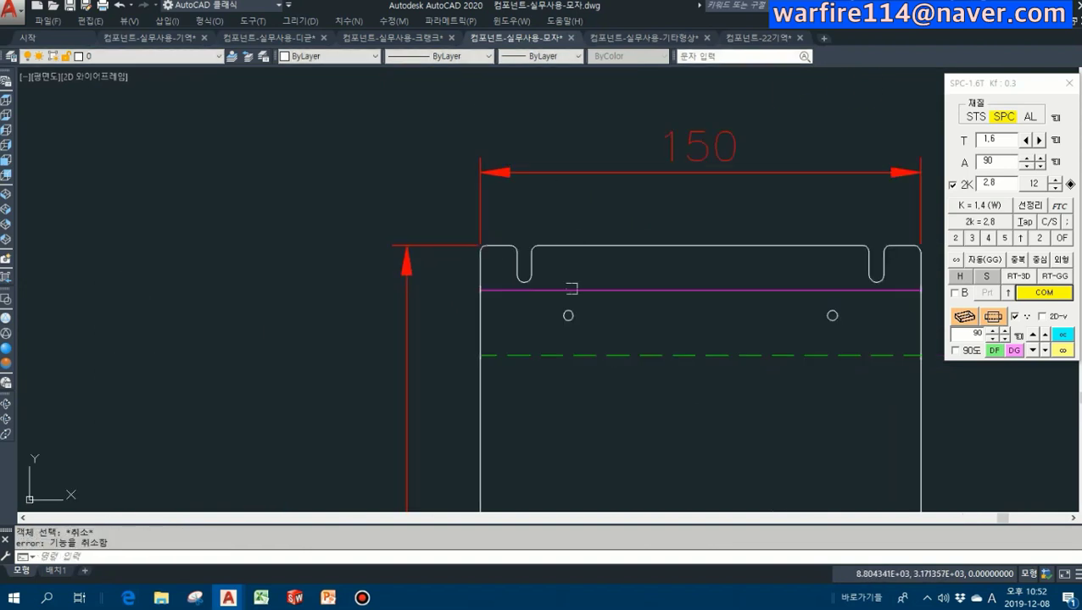
# - Examine the hat bracket's flat pattern and bend profile and compare them with the cleaned source views
pyautogui.scroll(-5, 535, 217)
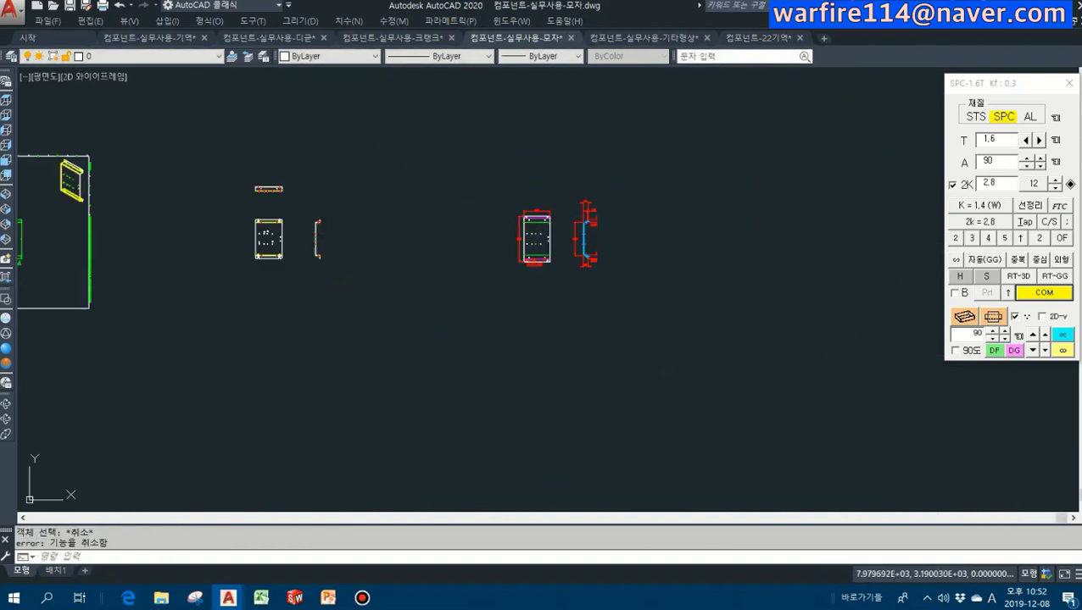
pyautogui.scroll(8, 589, 202)
pyautogui.moveTo(362, 286); pyautogui.dragTo(599, 143, button='middle')
pyautogui.scroll(-2, 604, 148)
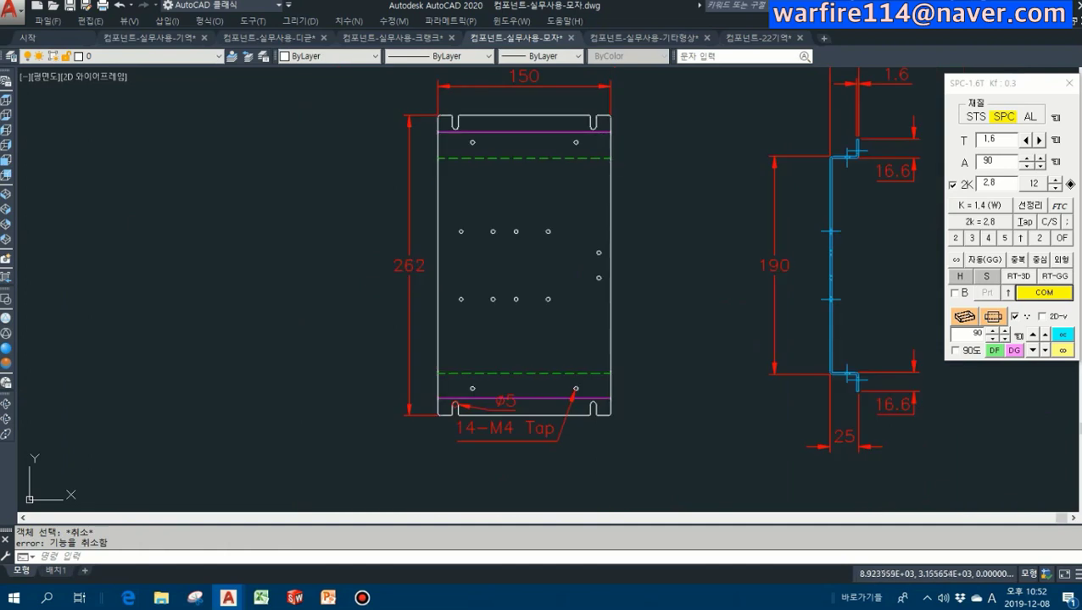
pyautogui.scroll(-5, 540, 274)
pyautogui.moveTo(540, 275); pyautogui.dragTo(610, 248, button='middle')
pyautogui.scroll(-6, 610, 249)
pyautogui.scroll(4, 467, 246)
pyautogui.scroll(4, 485, 230)
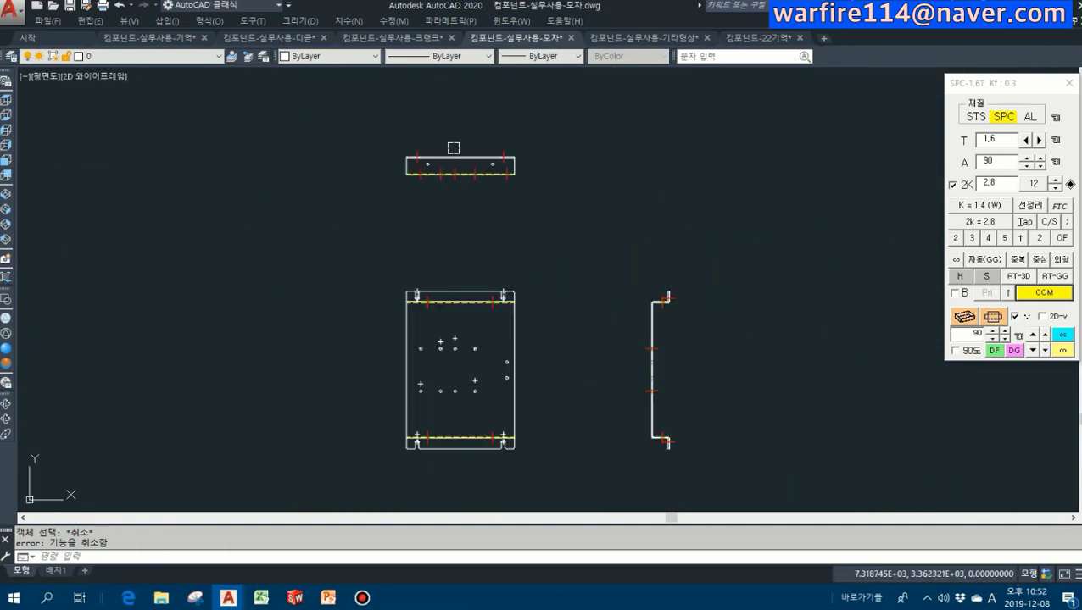
pyautogui.scroll(-4, 454, 210)
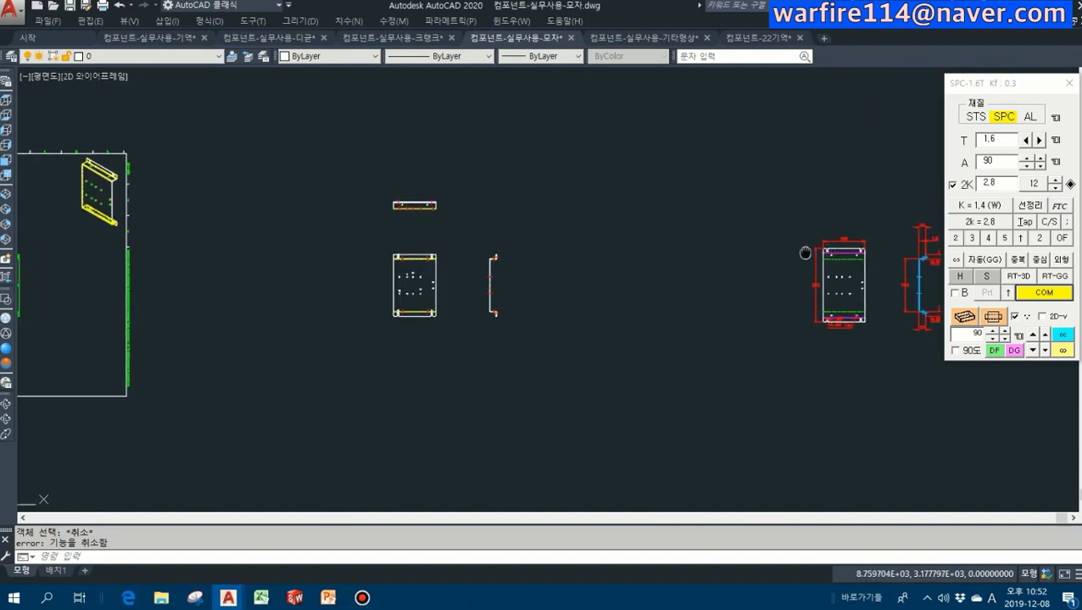
pyautogui.moveTo(517, 237); pyautogui.dragTo(339, 255, button='middle')
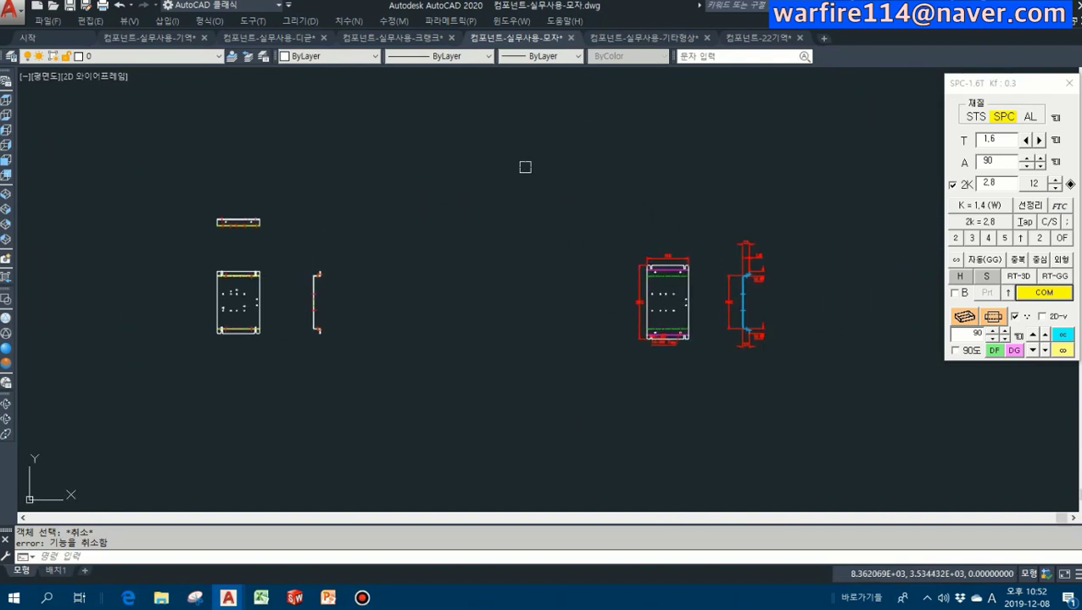
pyautogui.scroll(-2, 545, 159)
pyautogui.moveTo(456, 166); pyautogui.dragTo(512, 282, button='middle')
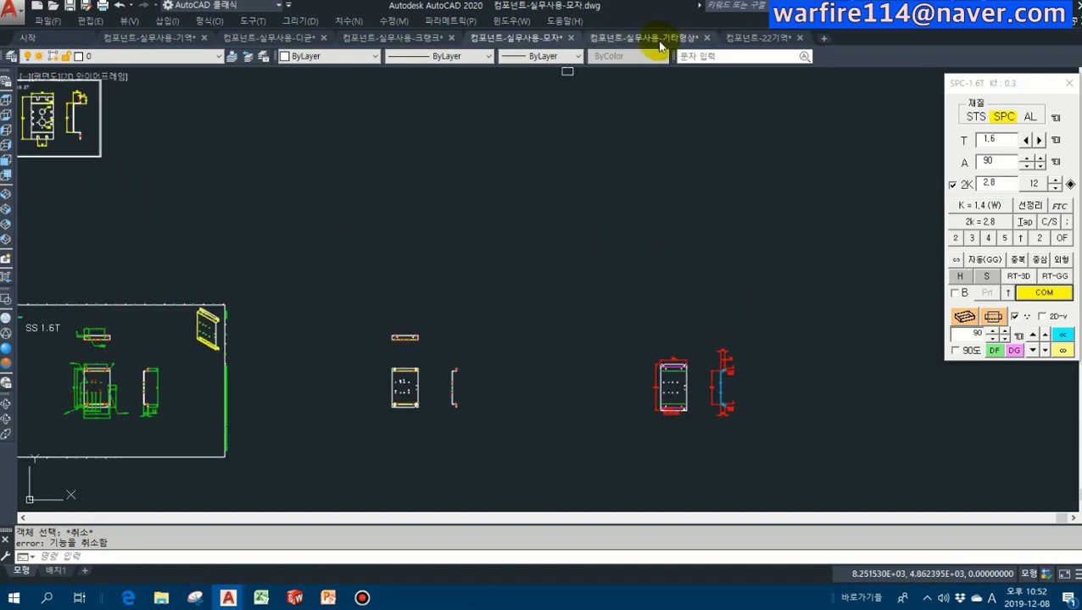
# - Switch to the 컴포넌트-실무사용-기타형상 drawing and copy the 2PS 1.2T part's three views to the right of its sheet
pyautogui.press('Escape')
pyautogui.scroll(10, 422, 200)
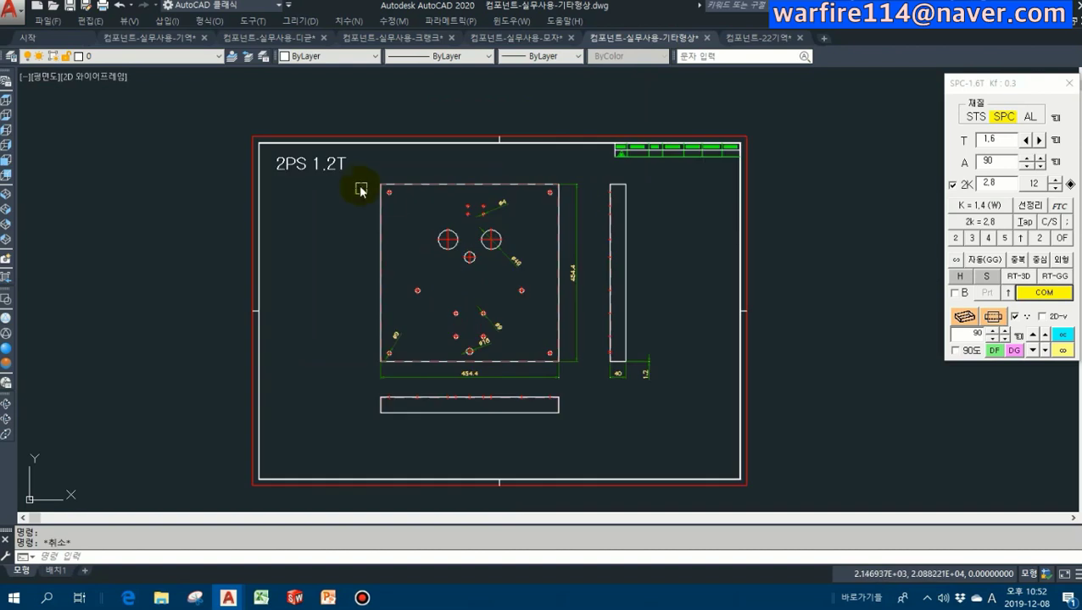
pyautogui.click(362, 164)
pyautogui.click(700, 441)
pyautogui.scroll(-4, 560, 333)
pyautogui.write('co')
pyautogui.press('Return')
pyautogui.click(410, 266)
pyautogui.moveTo(597, 266); pyautogui.dragTo(604, 234, button='middle')
pyautogui.press('Escape')
# - Copy the 2PS 3T part's three views horizontally to the right of its sheet
pyautogui.write('cc')
pyautogui.press('Return')
pyautogui.scroll(5, 387, 212)
pyautogui.click(289, 236)
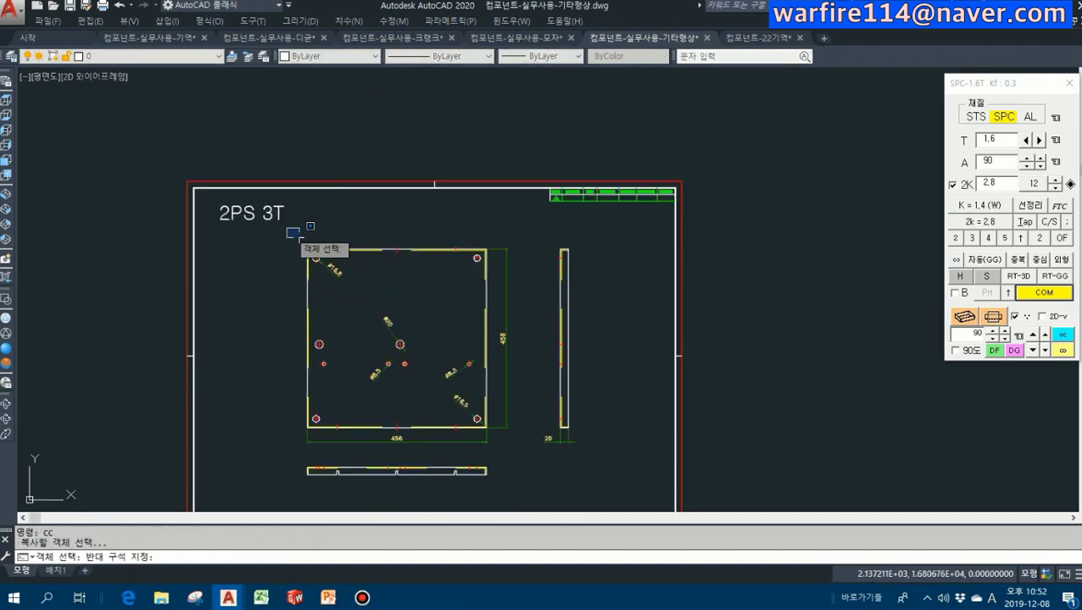
pyautogui.scroll(-2, 298, 239)
pyautogui.click(576, 449)
pyautogui.press('Return')
pyautogui.scroll(-4, 537, 333)
pyautogui.scroll(-2, 555, 337)
pyautogui.click(517, 335)
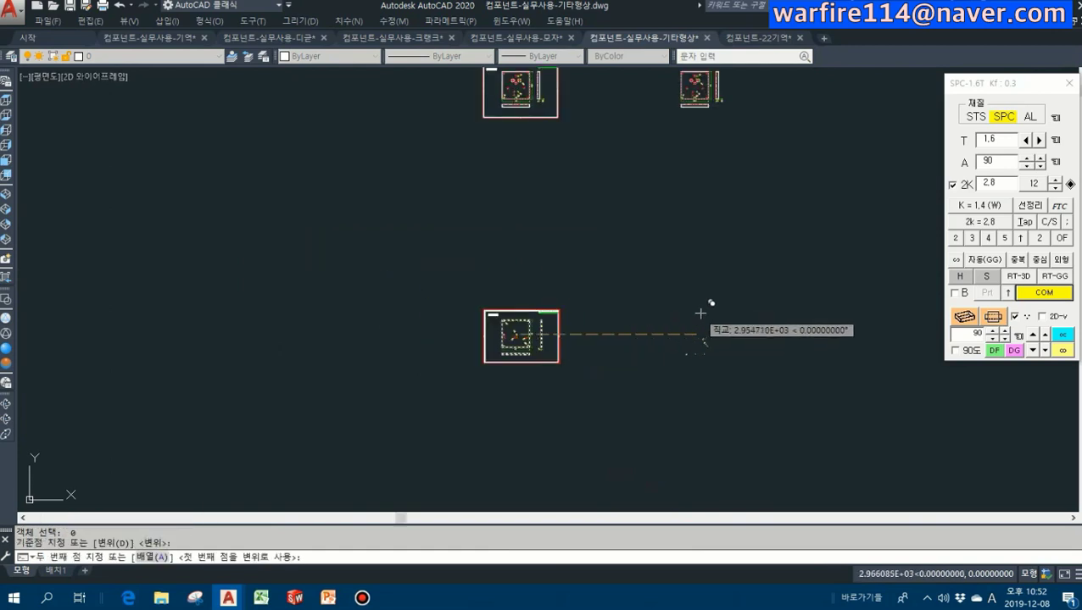
pyautogui.click(701, 313)
pyautogui.scroll(-3, 707, 276)
pyautogui.press('Escape')
# - Move the copied 2PS 1.2T views straight down, closer to the copied 2PS 3T views
pyautogui.scroll(8, 597, 203)
pyautogui.scroll(2, 509, 398)
pyautogui.scroll(-4, 615, 231)
pyautogui.moveTo(652, 243); pyautogui.dragTo(608, 211, button='middle')
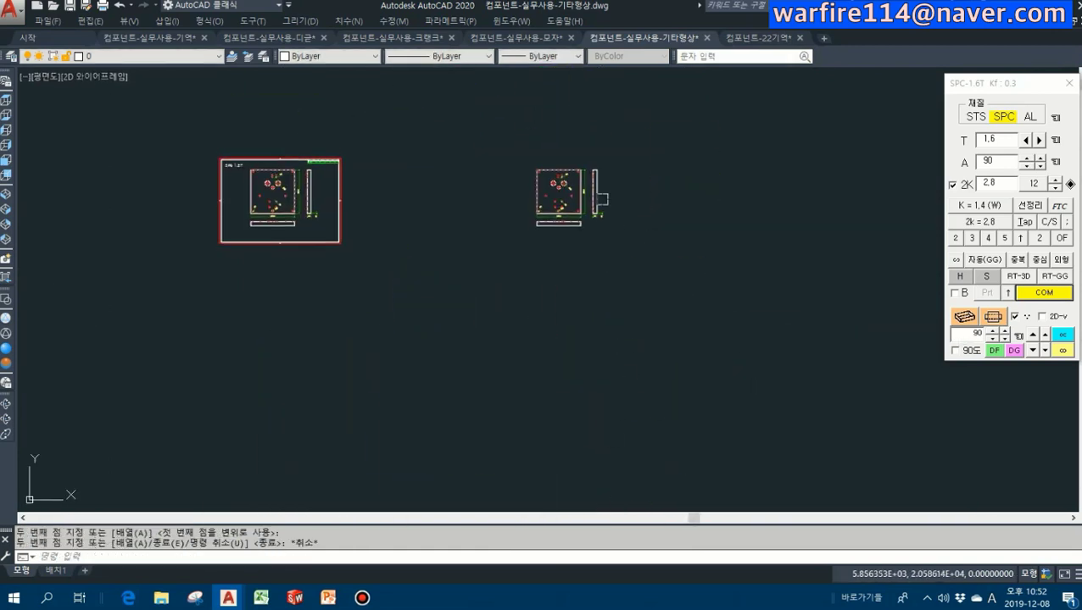
pyautogui.scroll(-4, 608, 211)
pyautogui.click(560, 173)
pyautogui.write('m')
pyautogui.press('space')
pyautogui.click(657, 217)
pyautogui.click(657, 310)
pyautogui.press('Escape')
pyautogui.scroll(6, 597, 359)
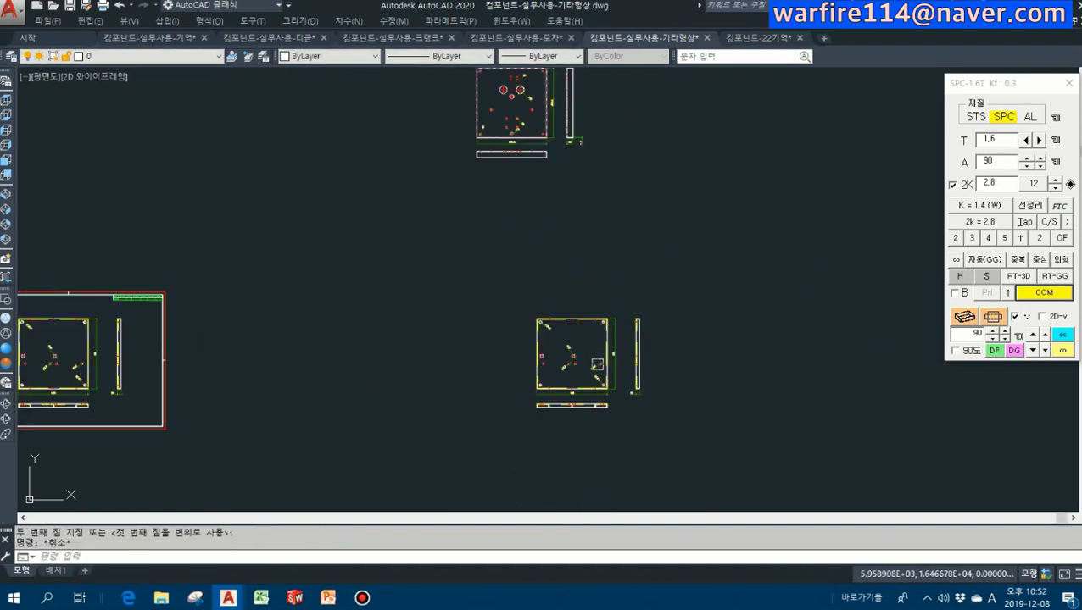
# - Measure the sheet thickness at the end flange in the lower view of the copied 2PS 3T part
pyautogui.scroll(3, 604, 355)
pyautogui.scroll(-3, 553, 219)
pyautogui.scroll(6, 537, 213)
pyautogui.moveTo(549, 175); pyautogui.dragTo(566, 283, button='middle')
pyautogui.scroll(-3, 577, 171)
pyautogui.scroll(5, 636, 364)
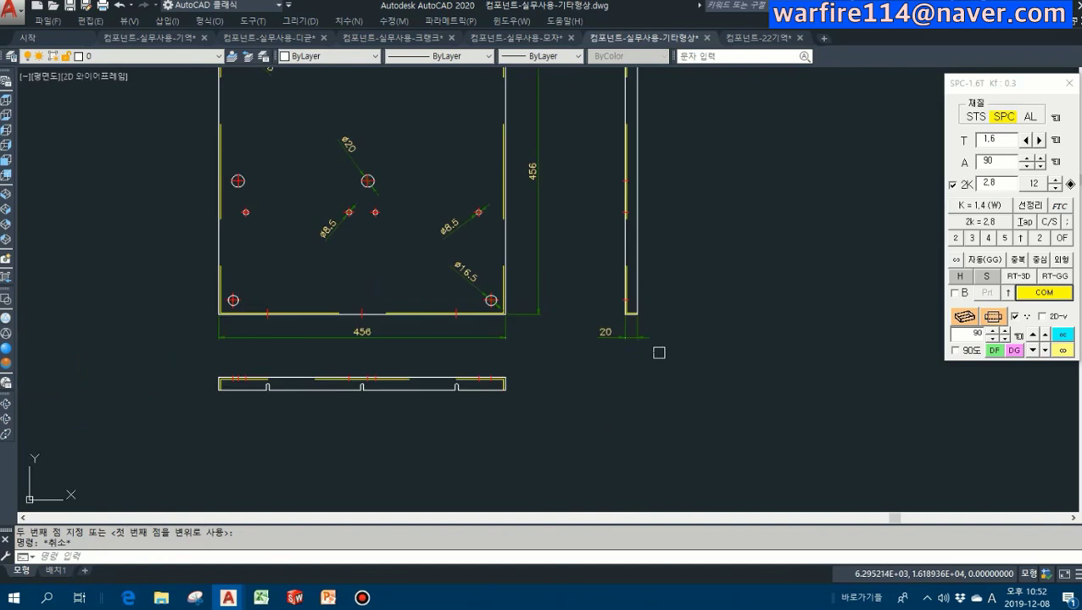
pyautogui.scroll(3, 500, 373)
pyautogui.click(524, 342)
pyautogui.scroll(2, 515, 309)
pyautogui.press('Escape')
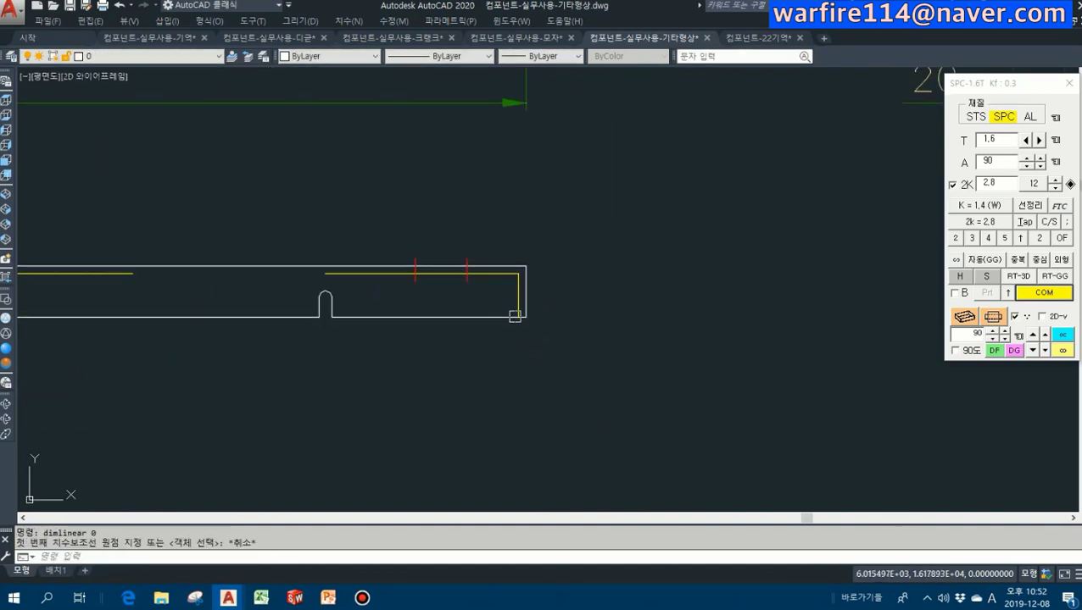
pyautogui.write('dli')
pyautogui.press('space')
pyautogui.click(518, 319)
pyautogui.click(525, 318)
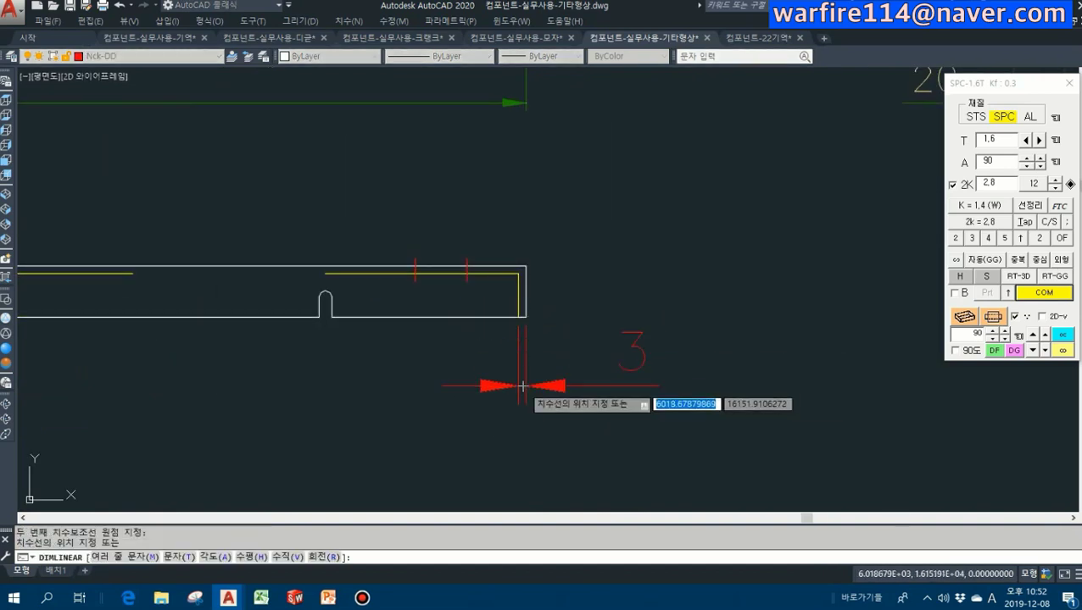
pyautogui.press('Escape')
# - Automatically unfold the copied 2PS 3T views with the SPC sheet thickness set to 3
pyautogui.scroll(-5, 597, 353)
pyautogui.scroll(-2, 559, 509)
pyautogui.click(1036, 142)
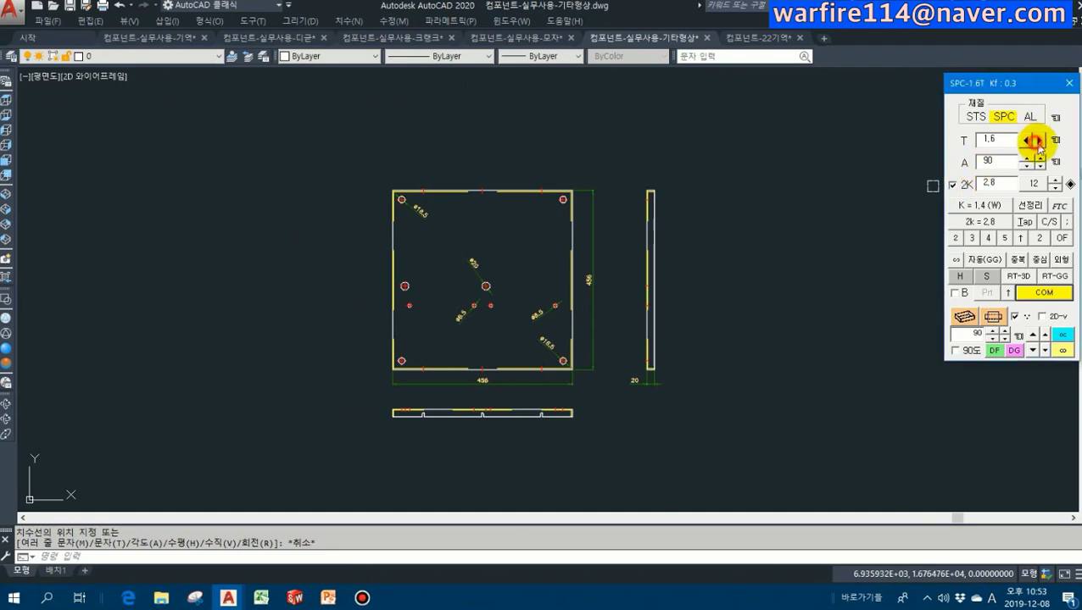
pyautogui.click(1039, 142)
pyautogui.click(1038, 142)
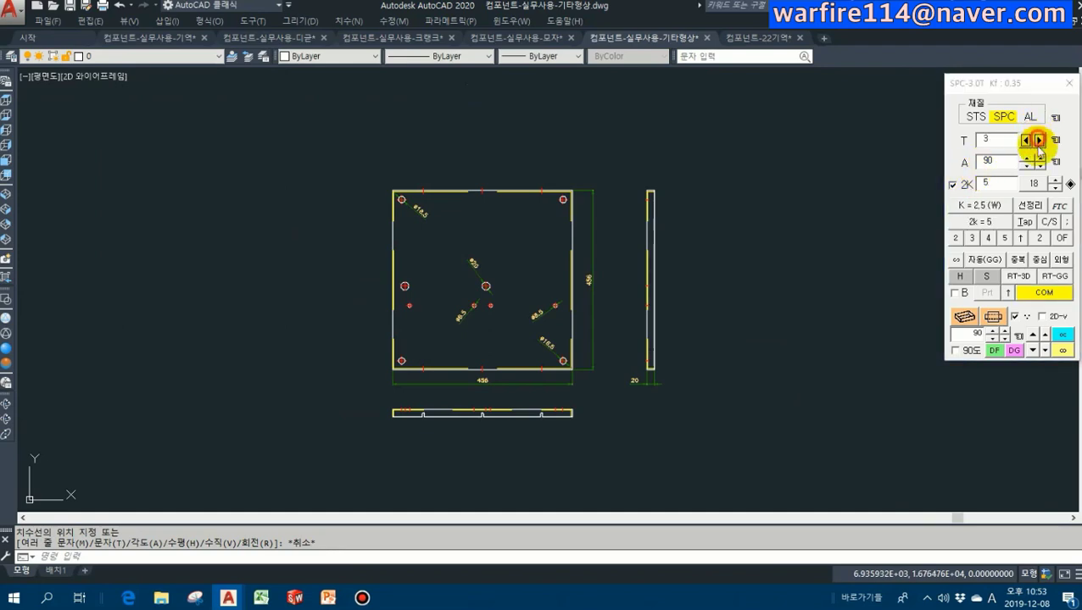
pyautogui.click(1044, 291)
pyautogui.click(543, 451)
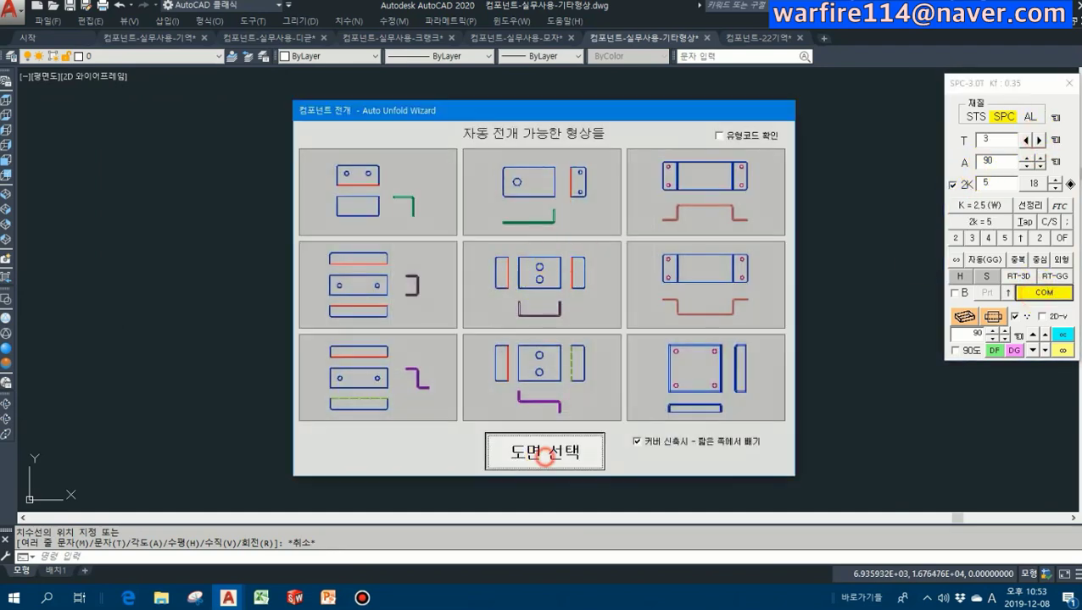
pyautogui.click(391, 179)
pyautogui.click(665, 381)
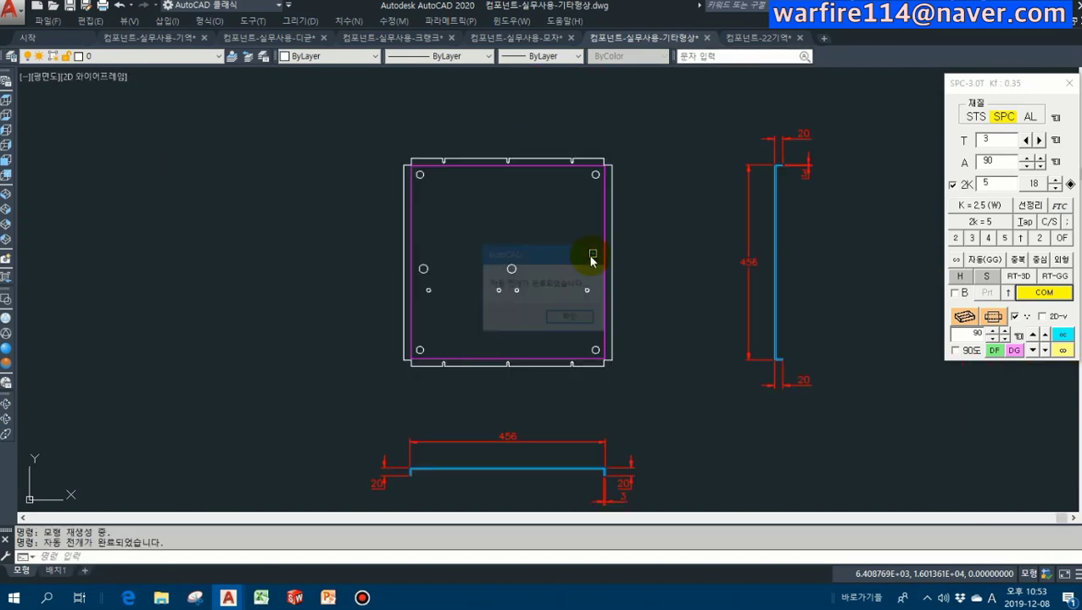
pyautogui.press('Return')
# - Cut corner reliefs 0.6 wide and 4.0 deep where the flanges meet at the left-hand corners of the 3T flat pattern
pyautogui.scroll(8, 273, 278)
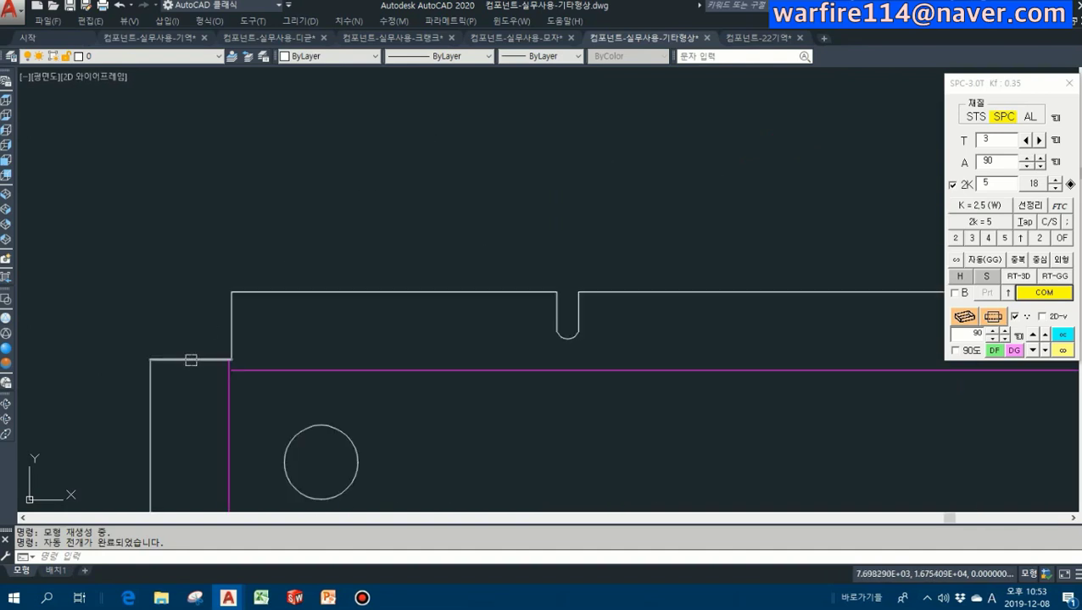
pyautogui.scroll(-4, 479, 308)
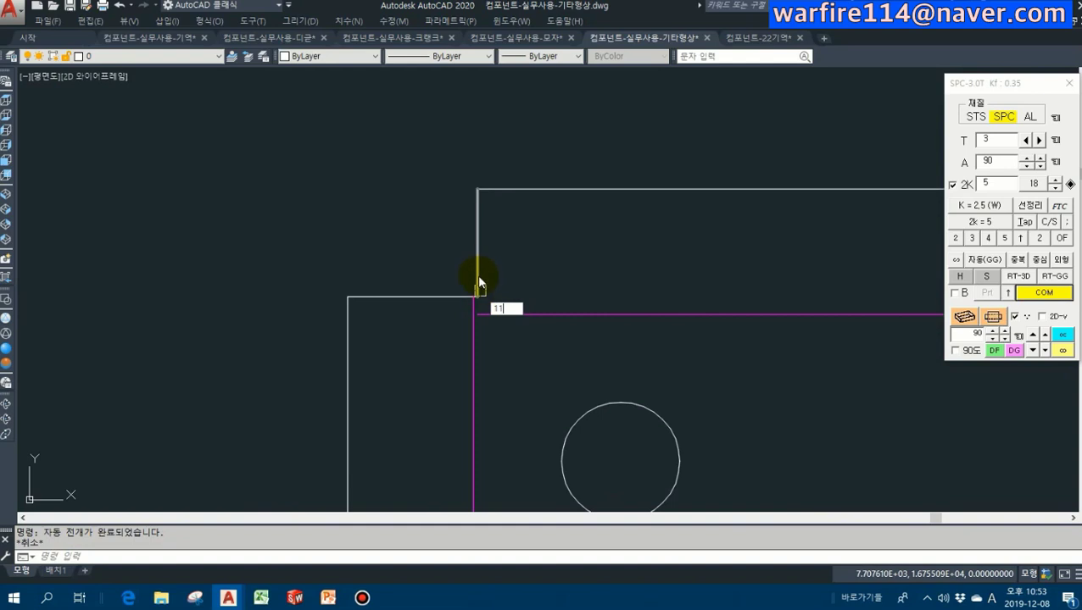
pyautogui.press('Return')
pyautogui.click(474, 322)
pyautogui.click(492, 339)
pyautogui.scroll(-4, 500, 204)
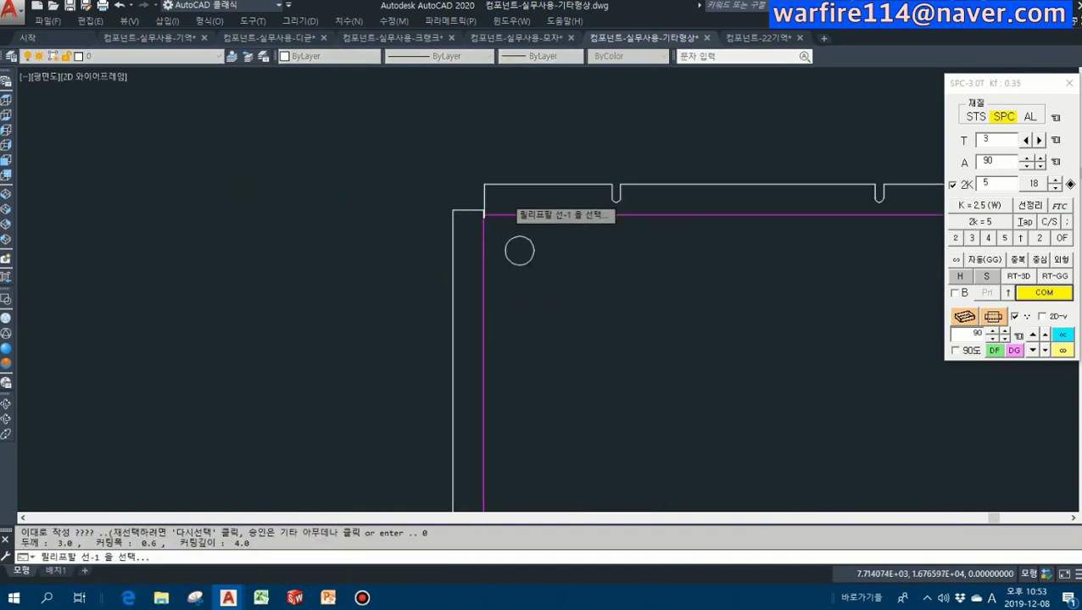
pyautogui.scroll(5, 492, 492)
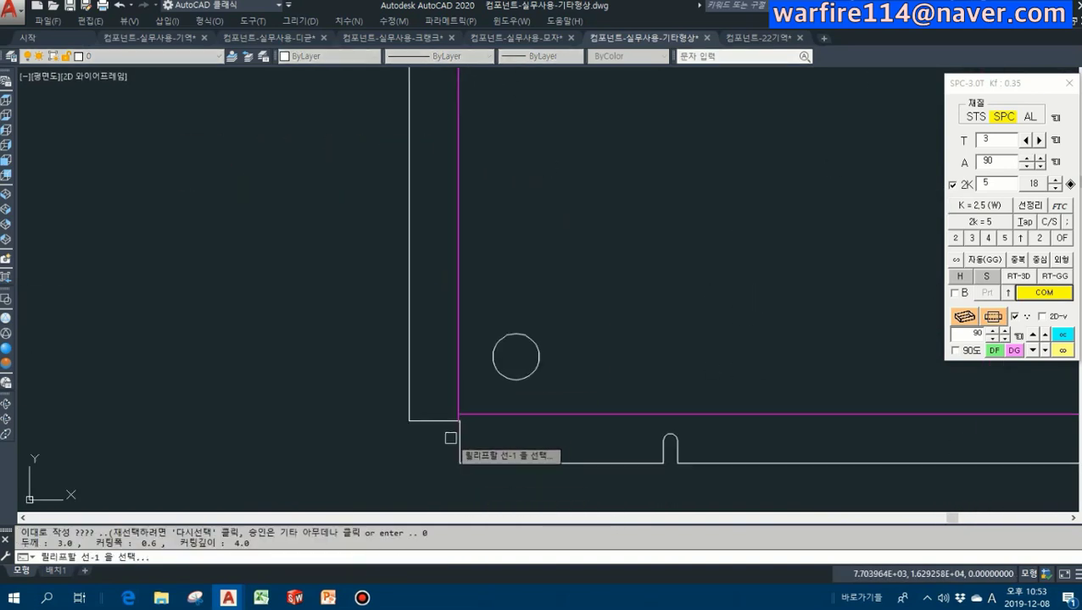
pyautogui.scroll(-5, 560, 293)
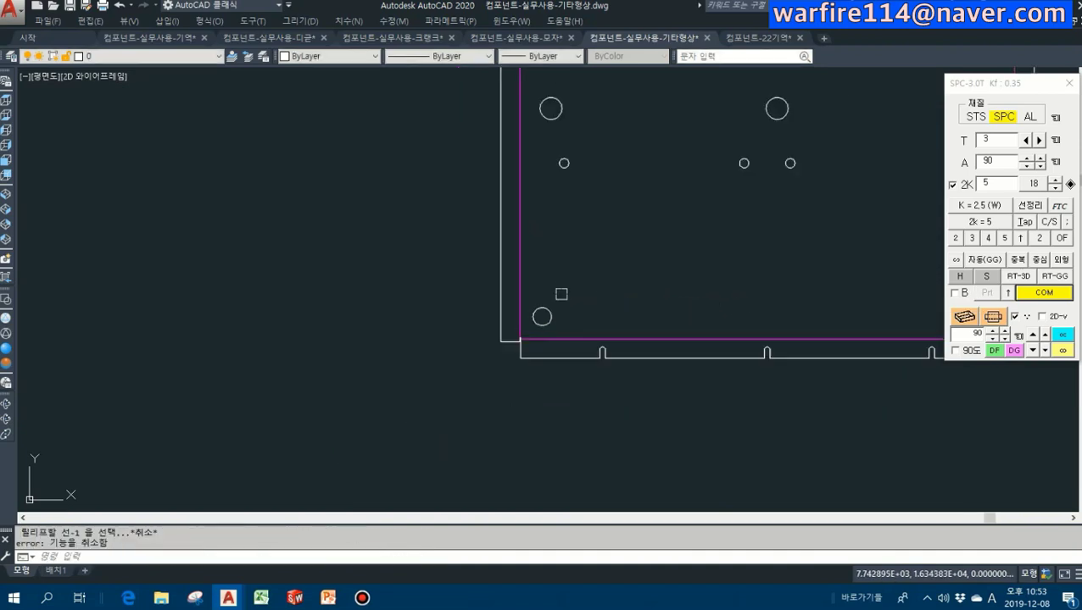
pyautogui.scroll(10, 550, 292)
pyautogui.press('Escape')
pyautogui.scroll(-8, 498, 229)
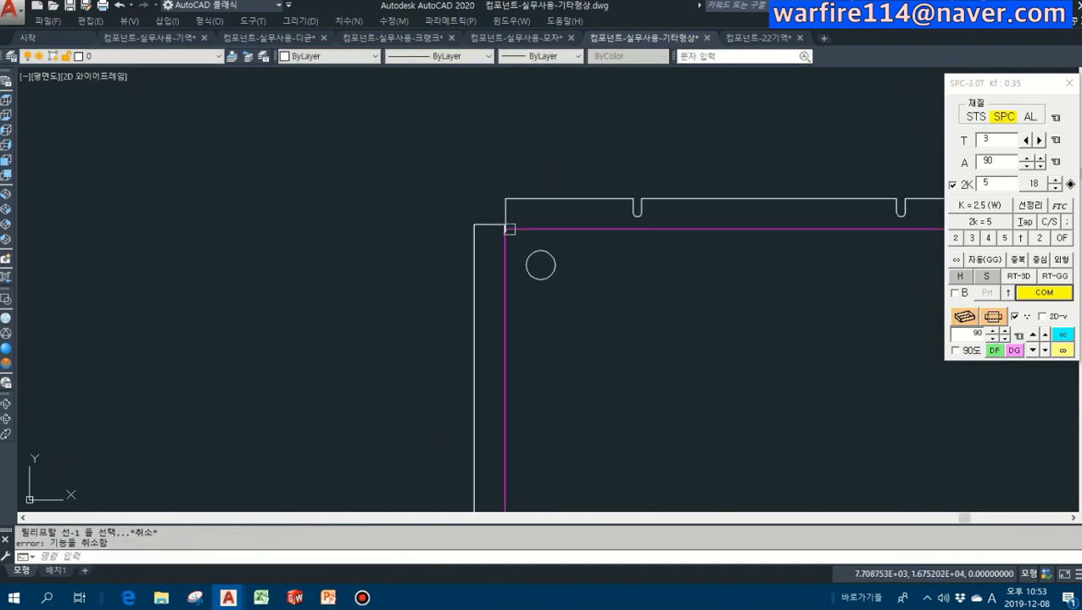
pyautogui.click(1045, 294)
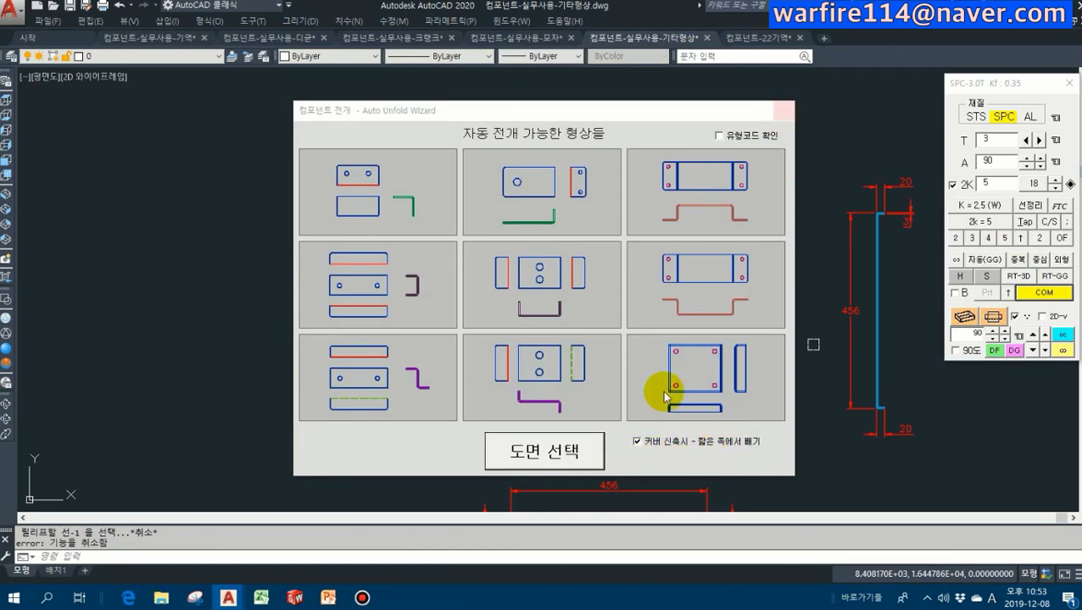
pyautogui.click(780, 116)
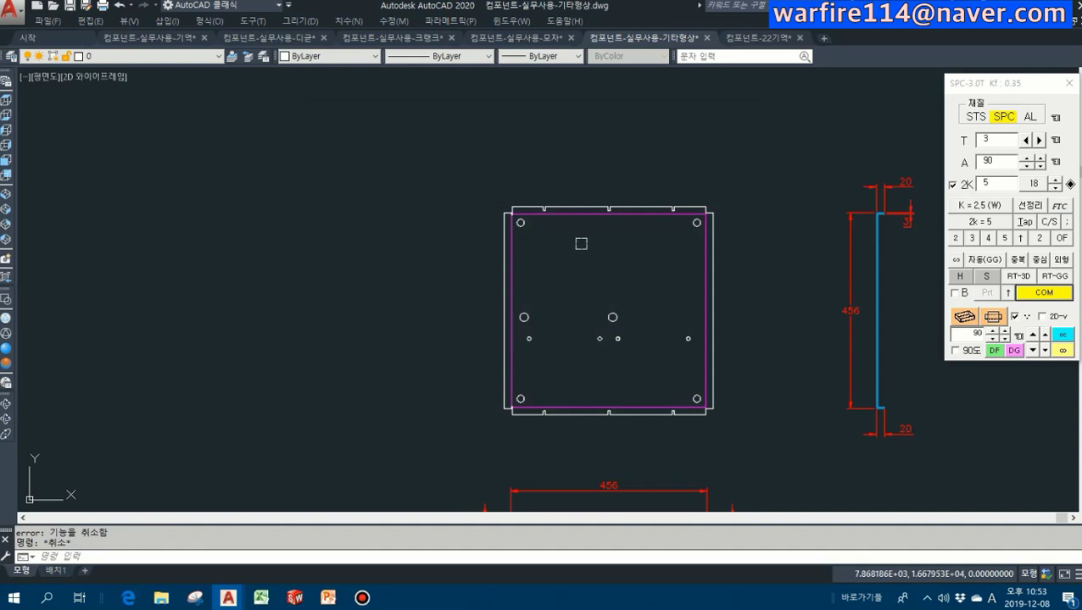
pyautogui.moveTo(622, 261); pyautogui.dragTo(575, 230, button='middle')
pyautogui.click(960, 278)
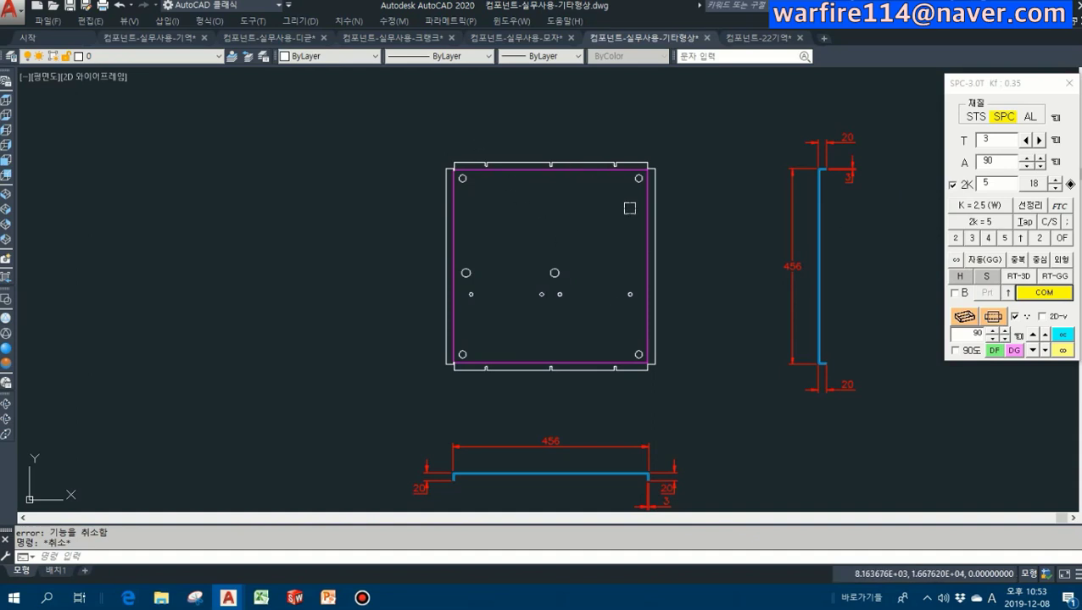
# - Set the SPC sheet thickness to 1.2 for the copied 2PS 1.2T part
pyautogui.scroll(-5, 532, 205)
pyautogui.moveTo(531, 205)
pyautogui.mouseDown(button='middle')
pyautogui.moveTo(516, 362)
pyautogui.moveTo(463, 305)
pyautogui.mouseUp(button='middle')
pyautogui.scroll(3, 464, 304)
pyautogui.scroll(5, 517, 263)
pyautogui.click(1023, 142)
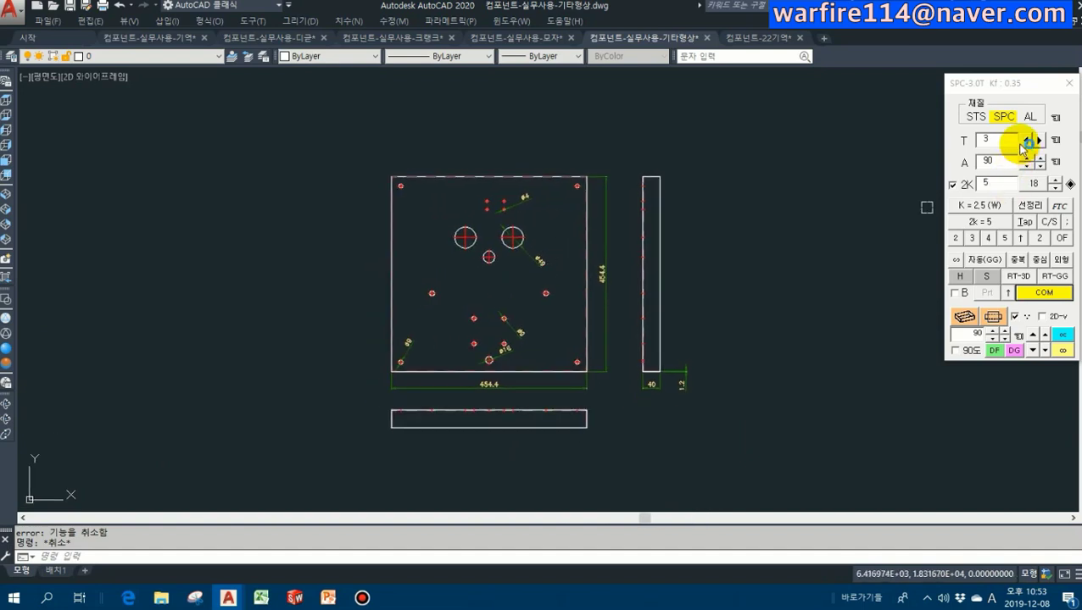
pyautogui.click(1024, 141)
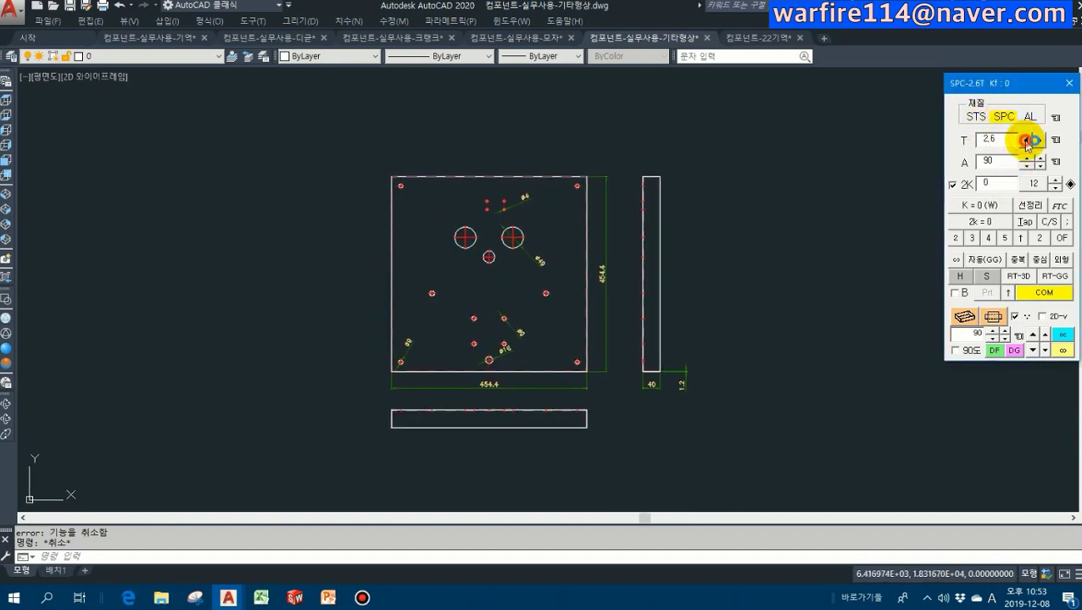
pyautogui.click(1025, 141)
pyautogui.click(1025, 141)
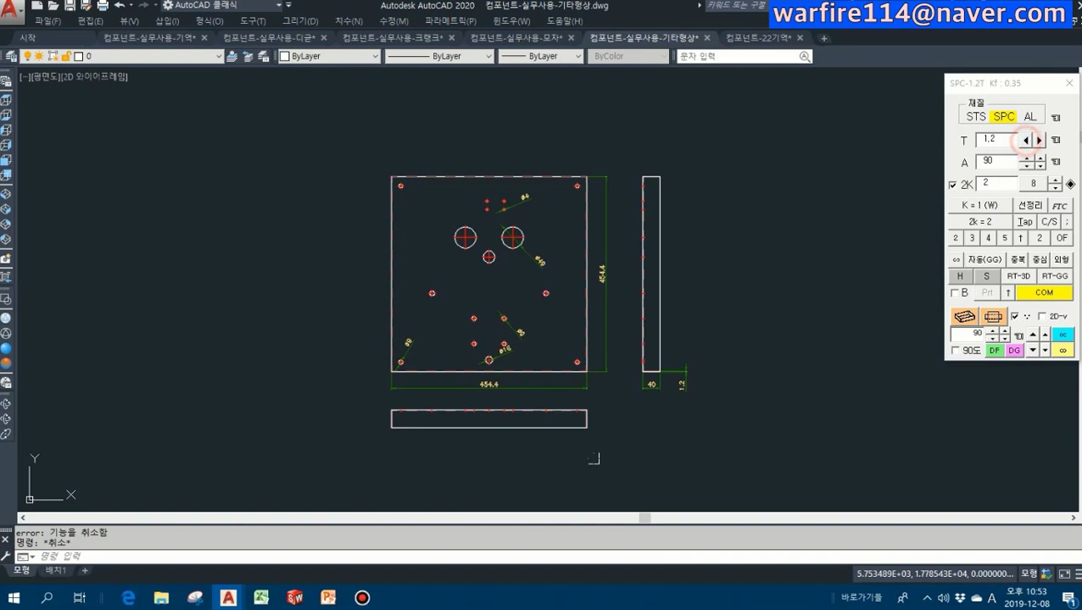
# - Draw a three-sided rectangular notch outline across the lower edge of the copied 2PS 1.2T part's lower view
pyautogui.scroll(4, 453, 501)
pyautogui.write('q')
pyautogui.press('Return')
pyautogui.click(400, 338)
pyautogui.click(402, 287)
pyautogui.click(674, 288)
pyautogui.click(681, 336)
pyautogui.press('Escape')
# - Trim the notch lines overhanging the flange and the flange edge between them to open the notch
pyautogui.write('tr')
pyautogui.press('Return')
pyautogui.press('Return')
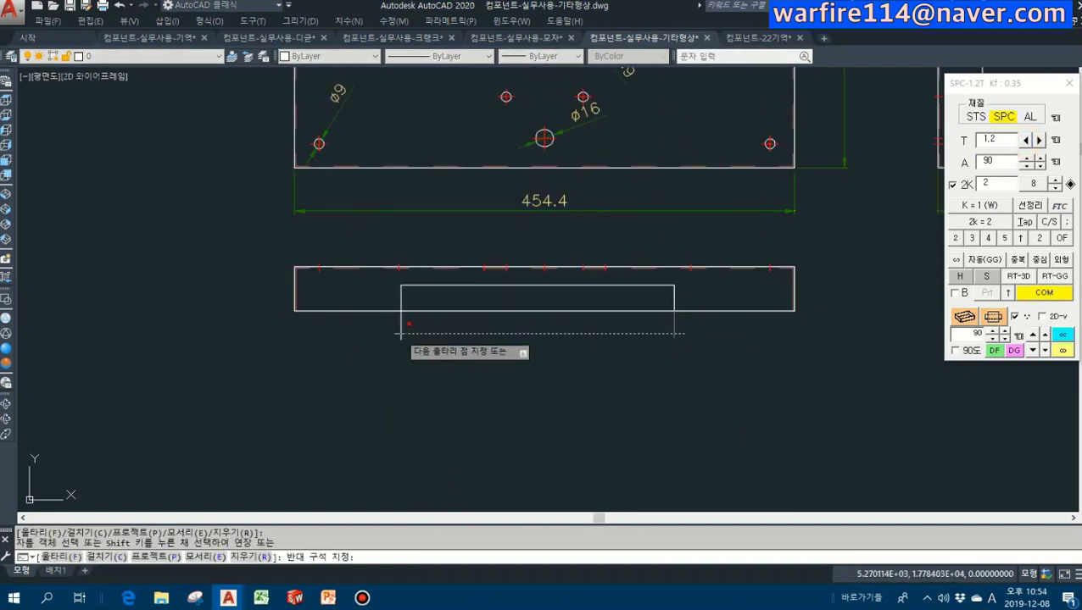
pyautogui.moveTo(364, 327); pyautogui.dragTo(685, 327)
pyautogui.click(465, 311)
pyautogui.press('Escape')
pyautogui.scroll(-3, 474, 374)
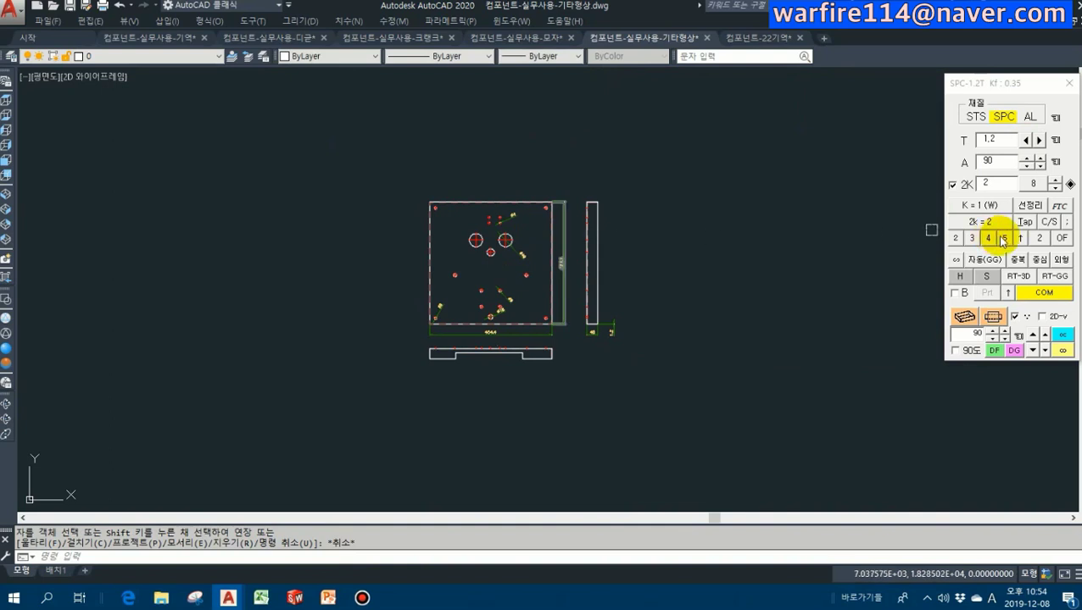
# - Run the automatic unfolding on the notched 2PS 1.2T views and continue to the registered type table
pyautogui.click(1044, 293)
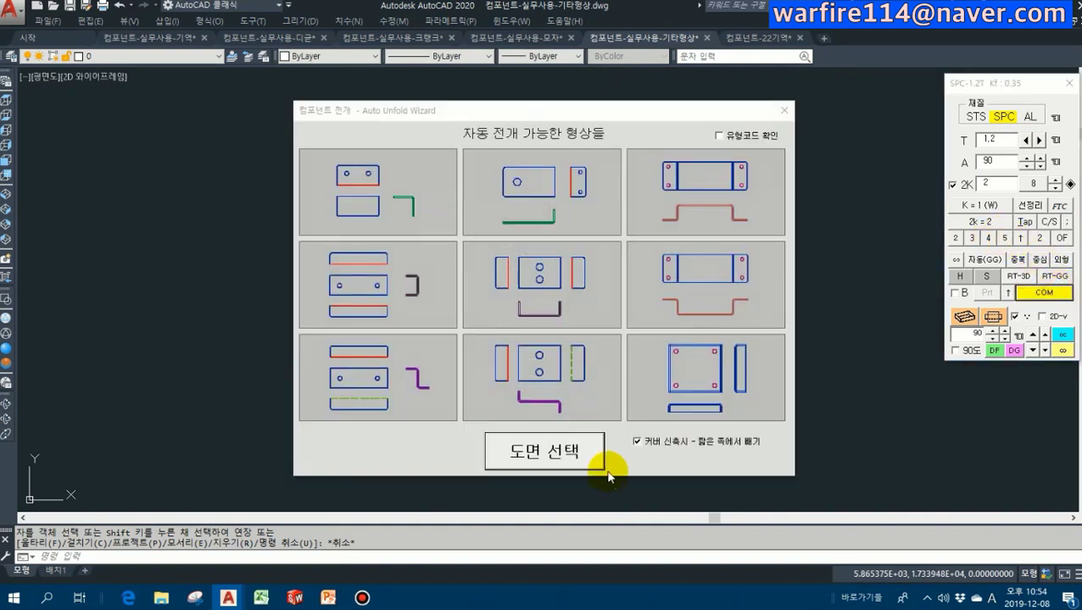
pyautogui.click(602, 464)
pyautogui.click(357, 154)
pyautogui.click(666, 395)
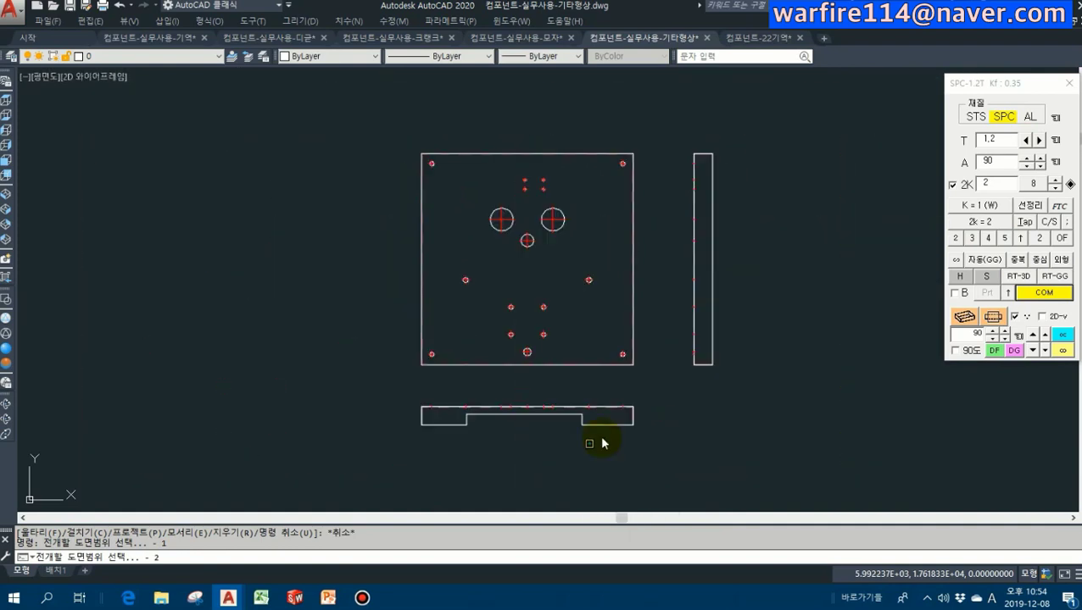
pyautogui.click(540, 327)
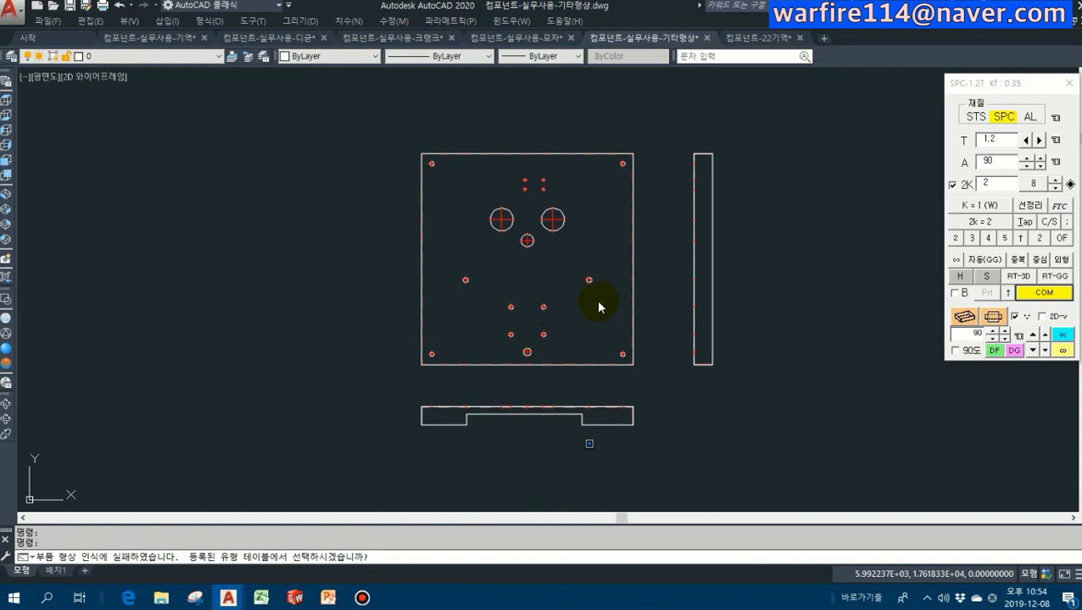
pyautogui.press('Return')
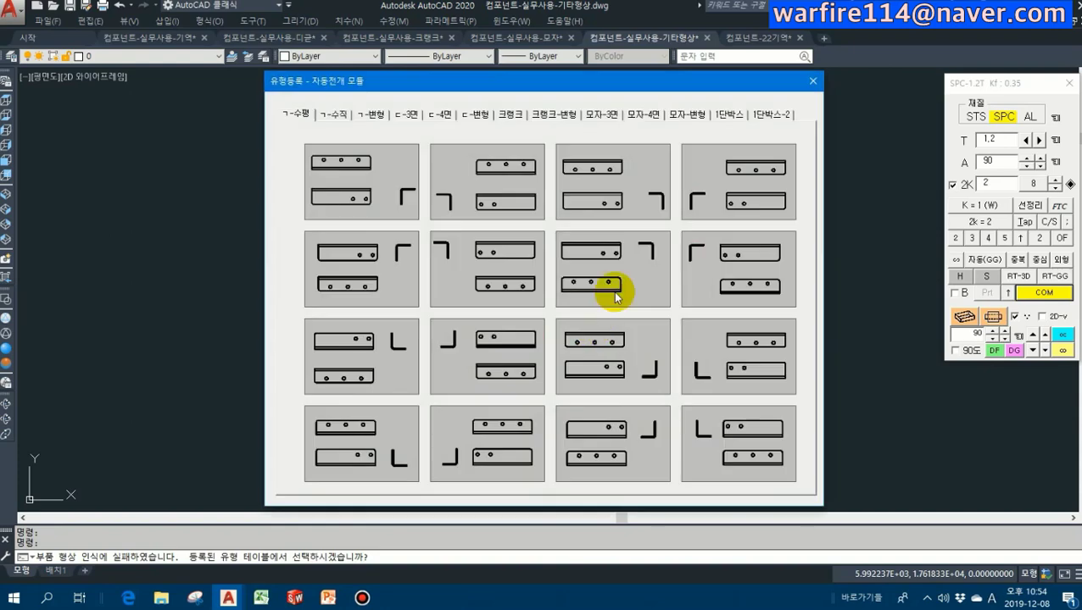
# - Unfold the notched part using the 1단박스 type with dashed bend lines and side views to the right of and below the main view
pyautogui.moveTo(655, 82); pyautogui.dragTo(573, 82)
pyautogui.click(634, 114)
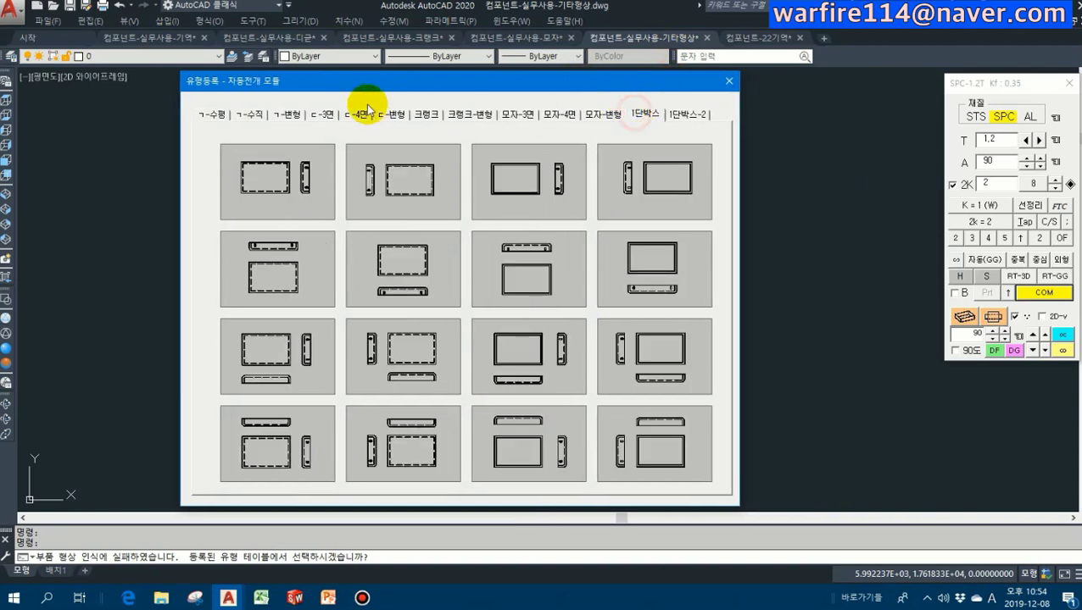
pyautogui.moveTo(359, 90)
pyautogui.mouseDown()
pyautogui.moveTo(676, 51)
pyautogui.moveTo(888, 49)
pyautogui.mouseUp()
pyautogui.click(907, 312)
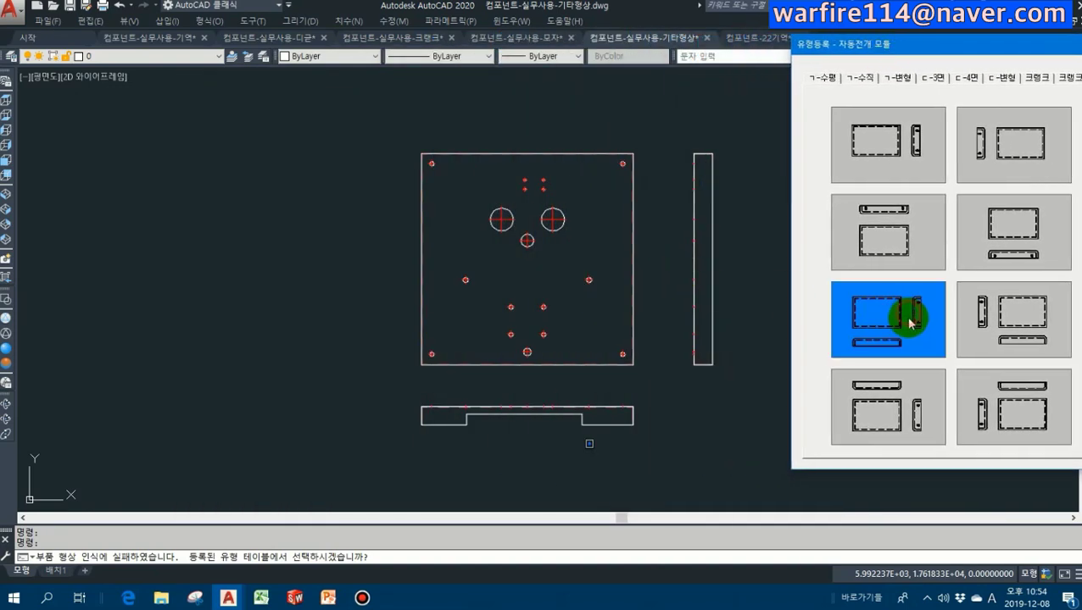
pyautogui.doubleClick(893, 330)
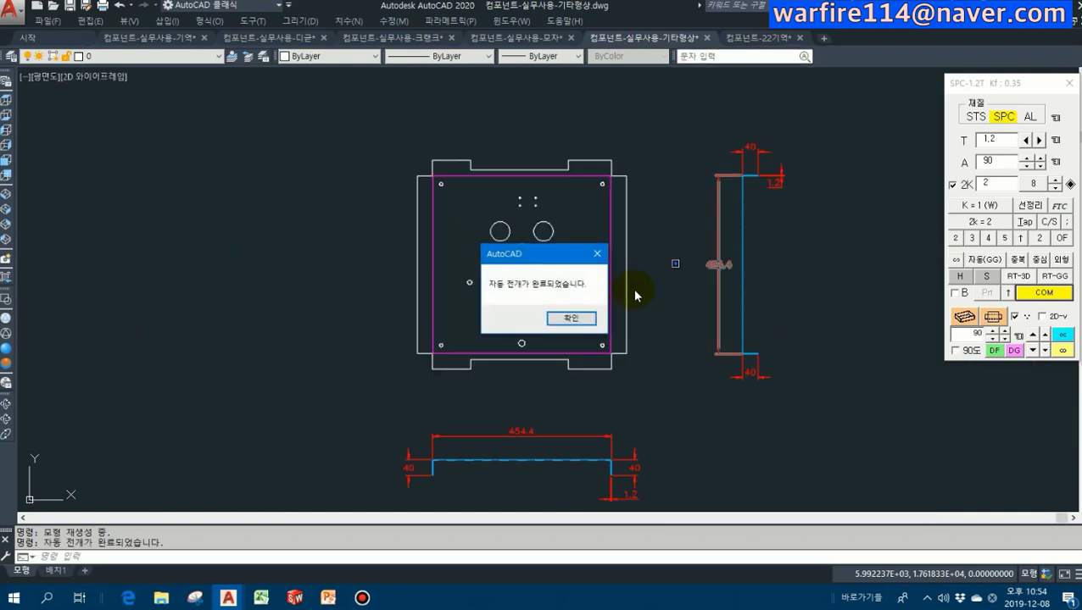
pyautogui.press('Return')
pyautogui.press('Escape')
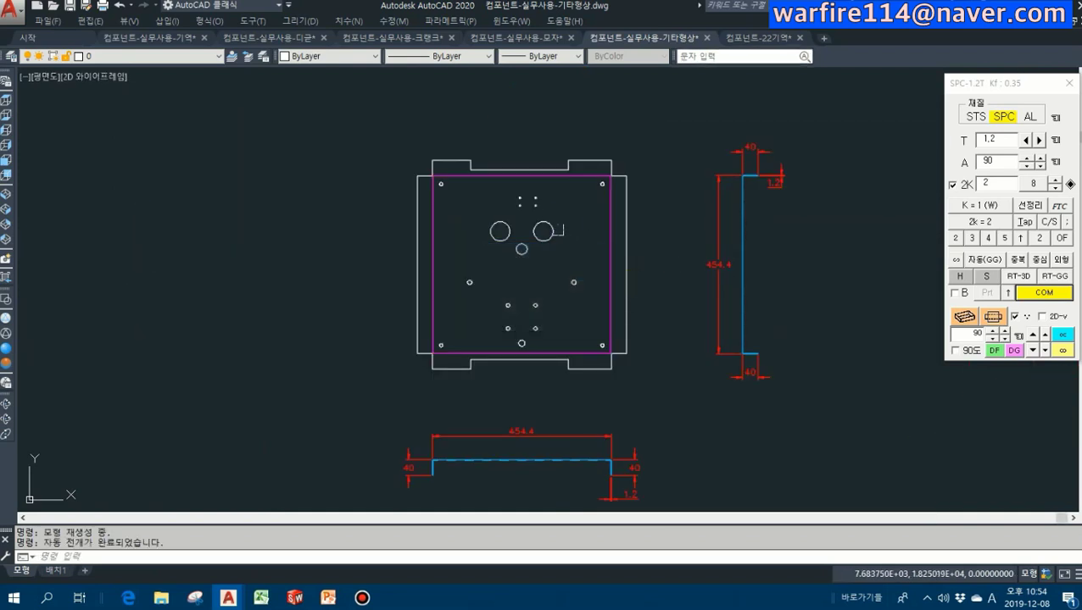
# - Review the flat patterns beside their source views in the 기타형상 drawing and in the 컴포넌트-실무사용-모자 drawing
pyautogui.scroll(-5, 593, 246)
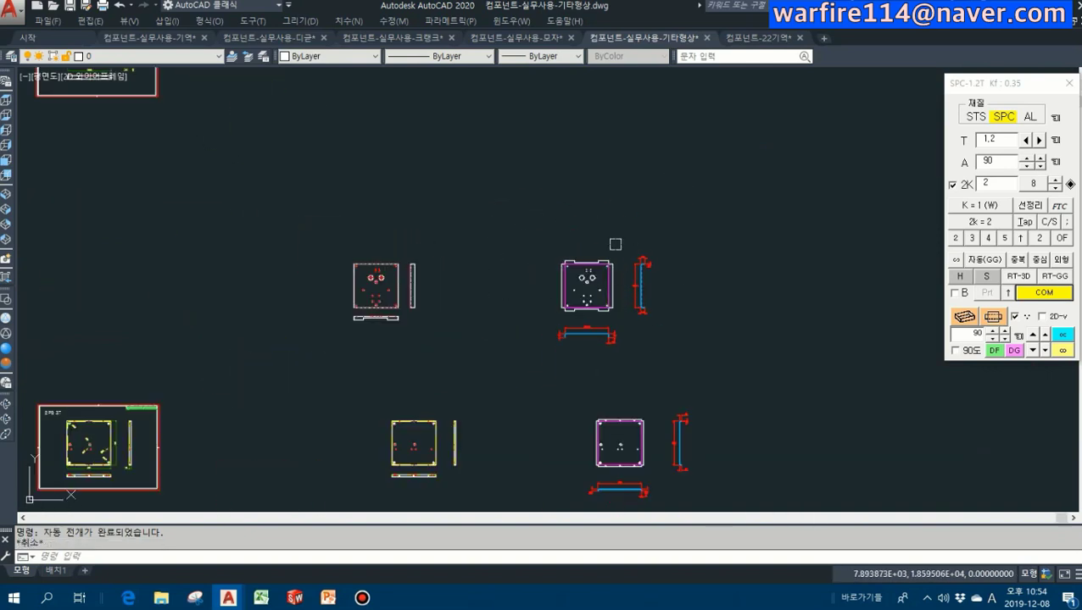
pyautogui.moveTo(328, 599)
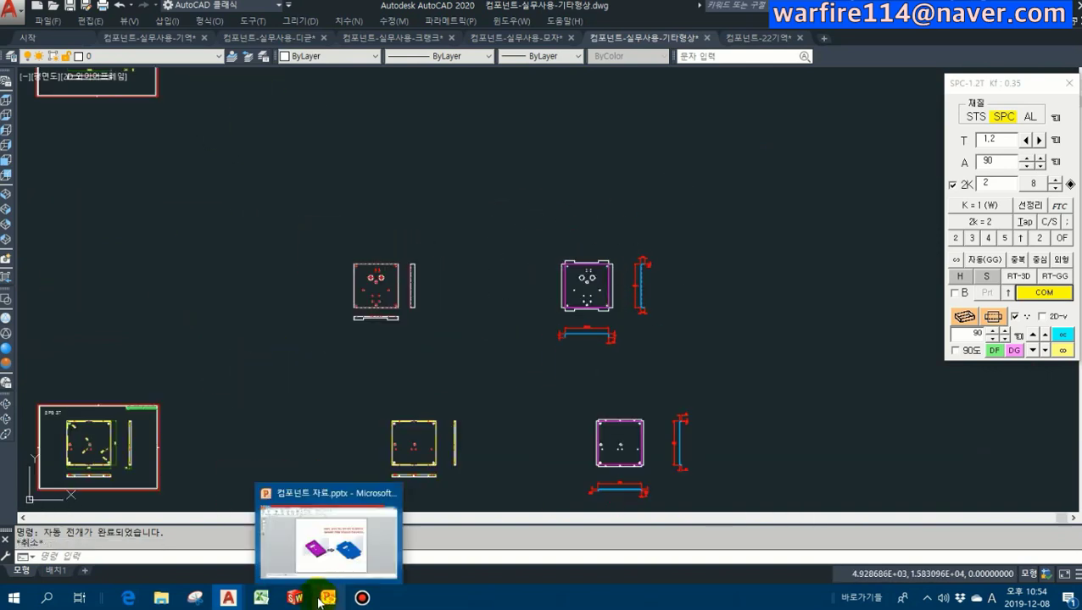
pyautogui.click(424, 170)
pyautogui.press('Escape')
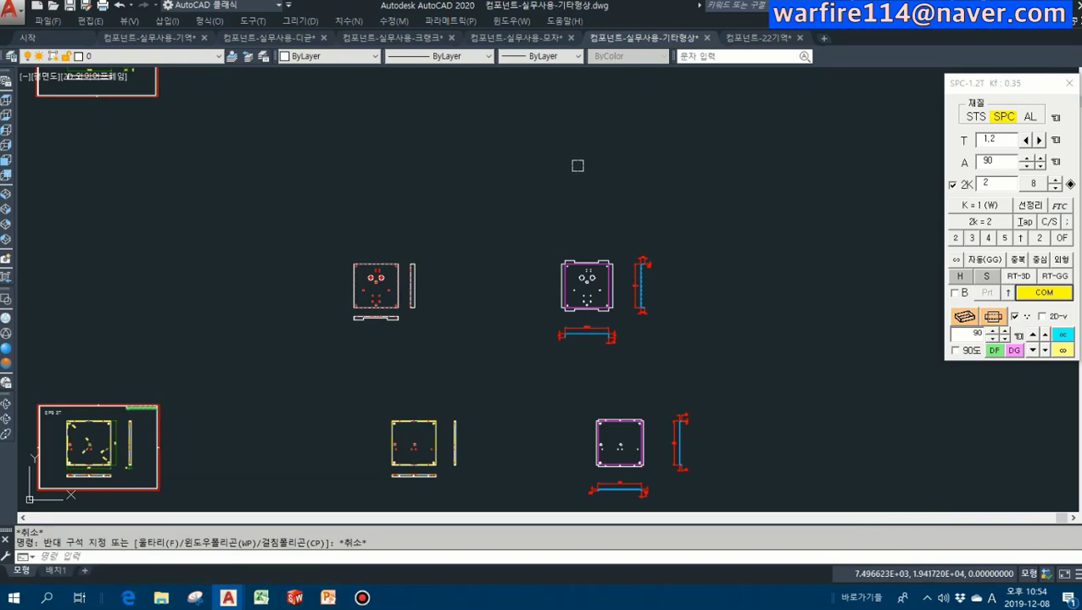
pyautogui.scroll(-2, 577, 165)
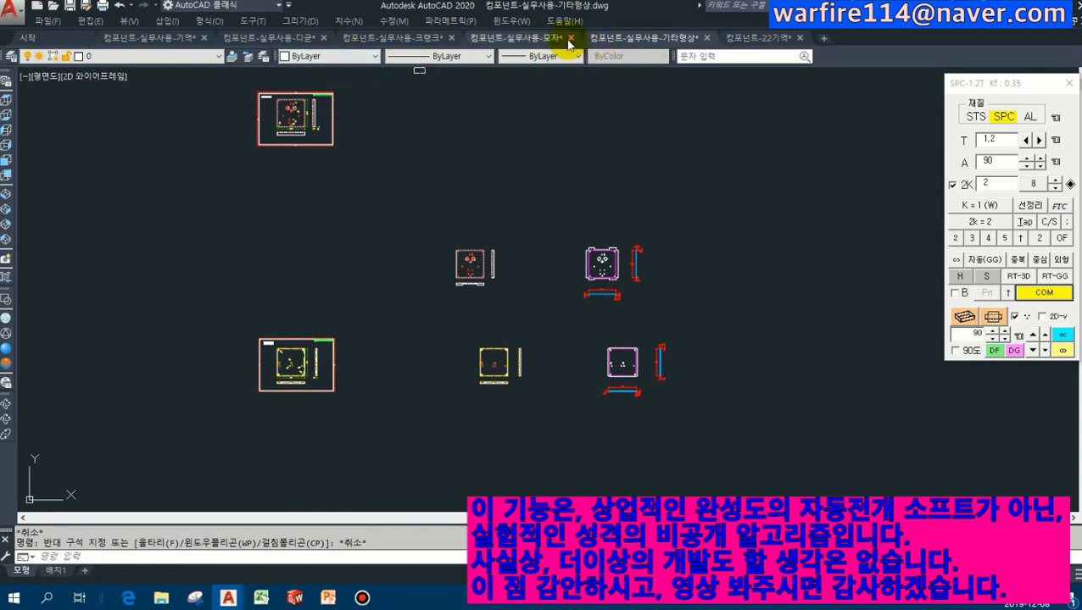
pyautogui.click(551, 39)
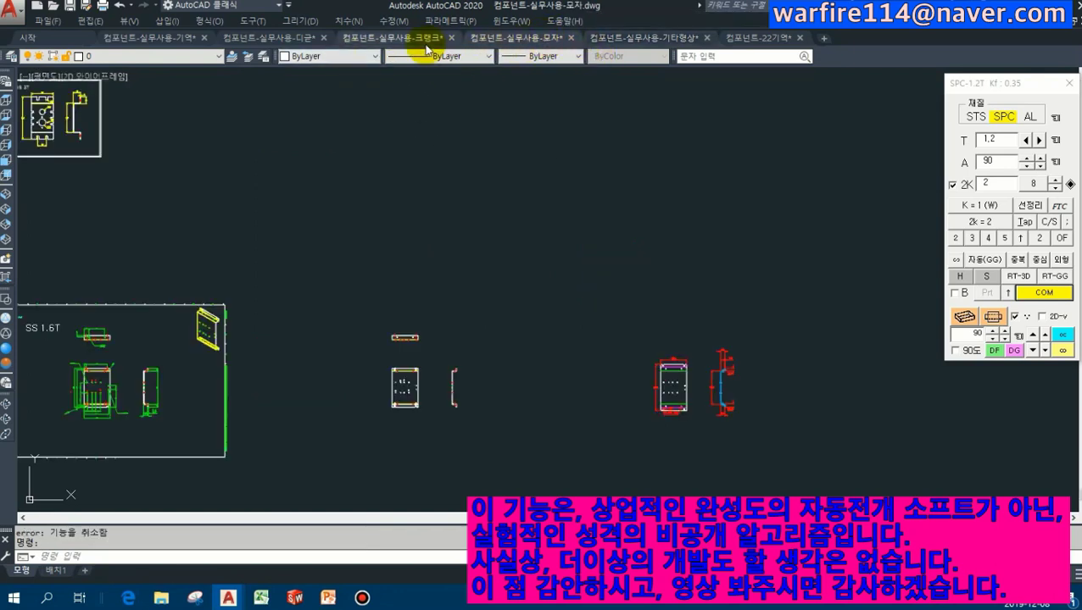
pyautogui.moveTo(421, 47)
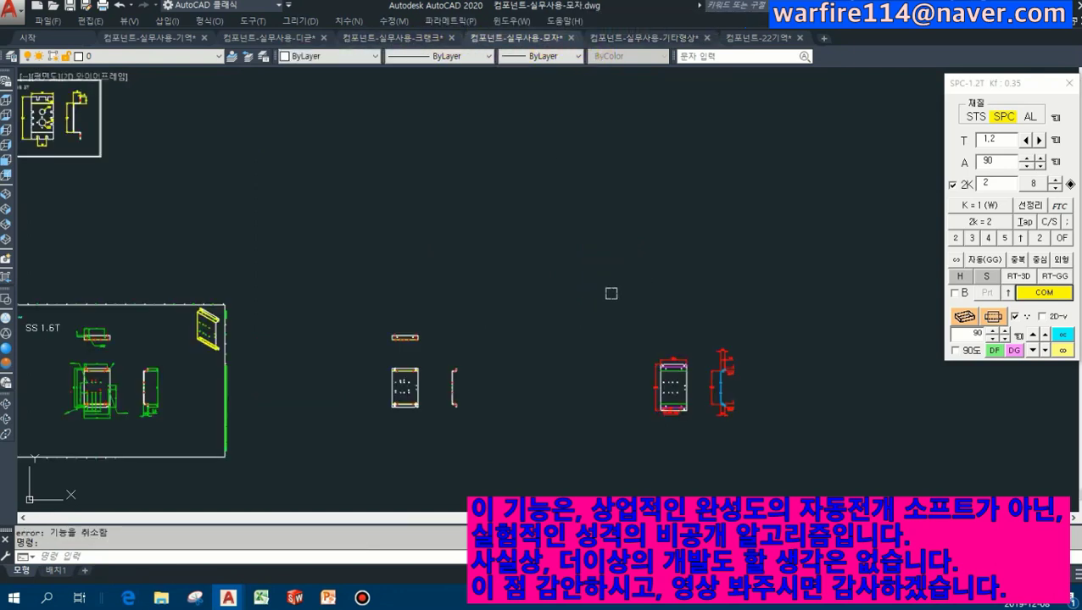
pyautogui.moveTo(662, 353); pyautogui.dragTo(609, 272, button='middle')
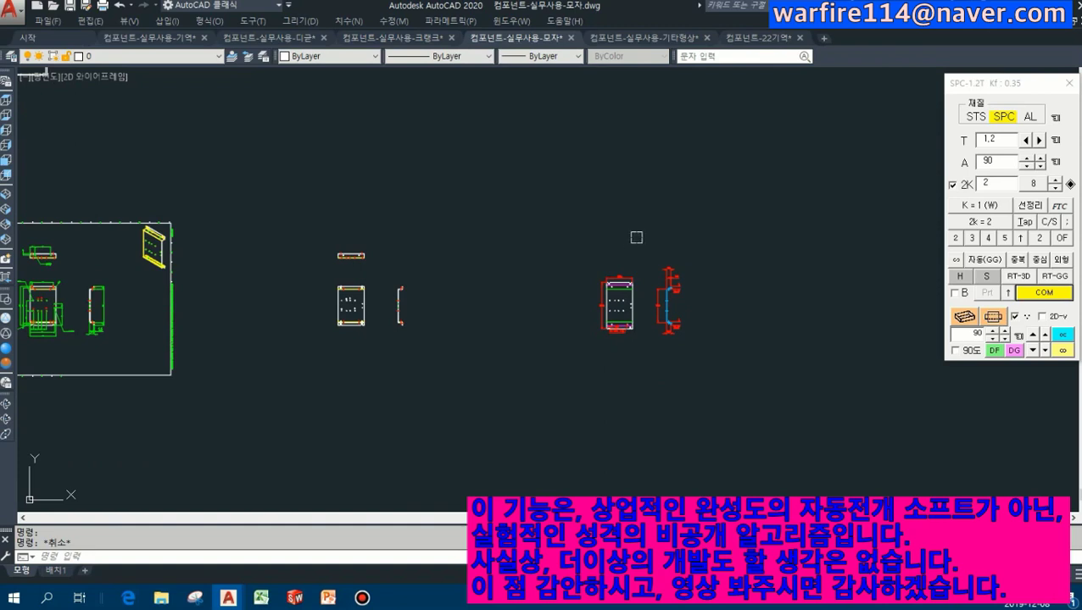
pyautogui.moveTo(429, 161); pyautogui.dragTo(521, 151, button='middle')
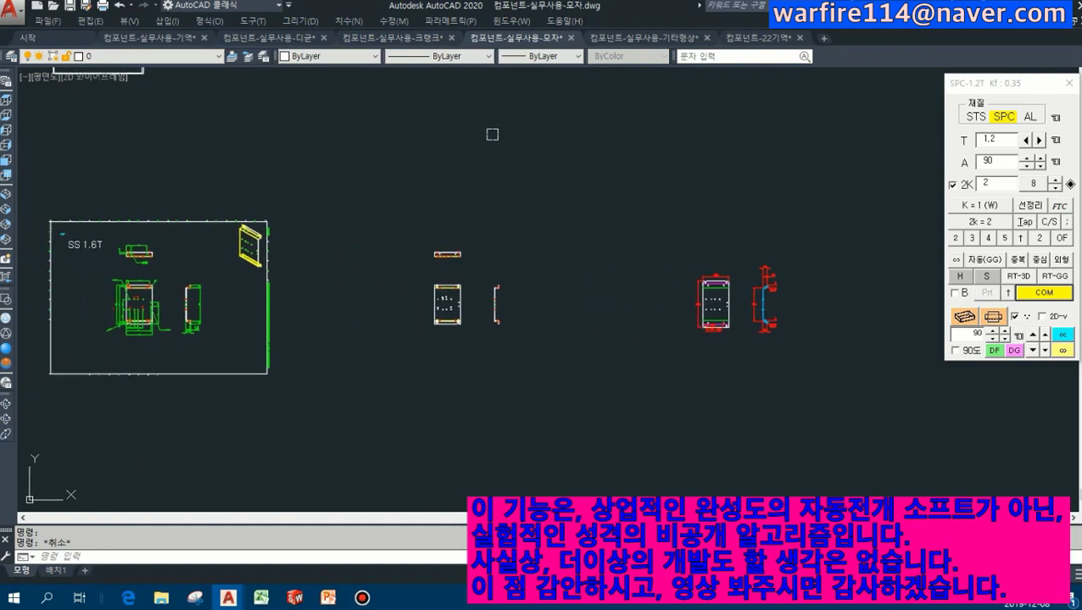
pyautogui.moveTo(739, 289); pyautogui.dragTo(636, 255, button='middle')
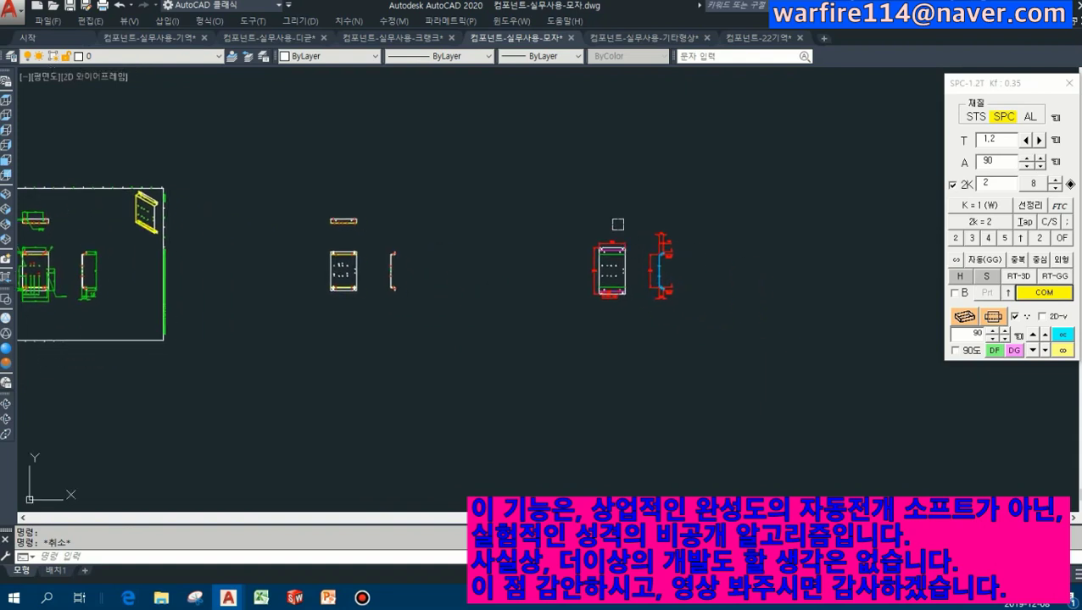
pyautogui.scroll(-2, 617, 224)
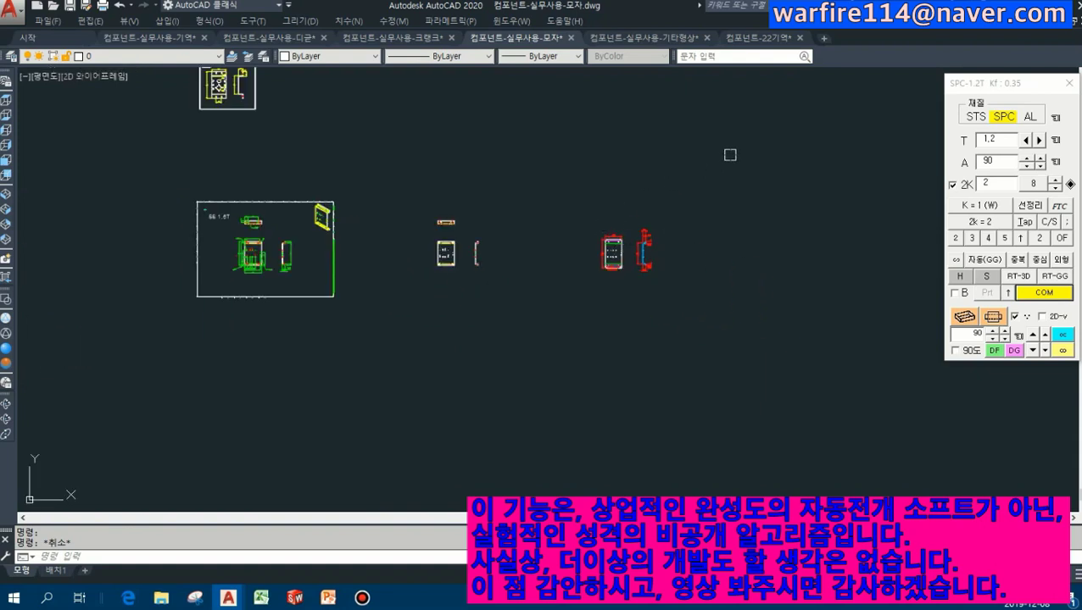